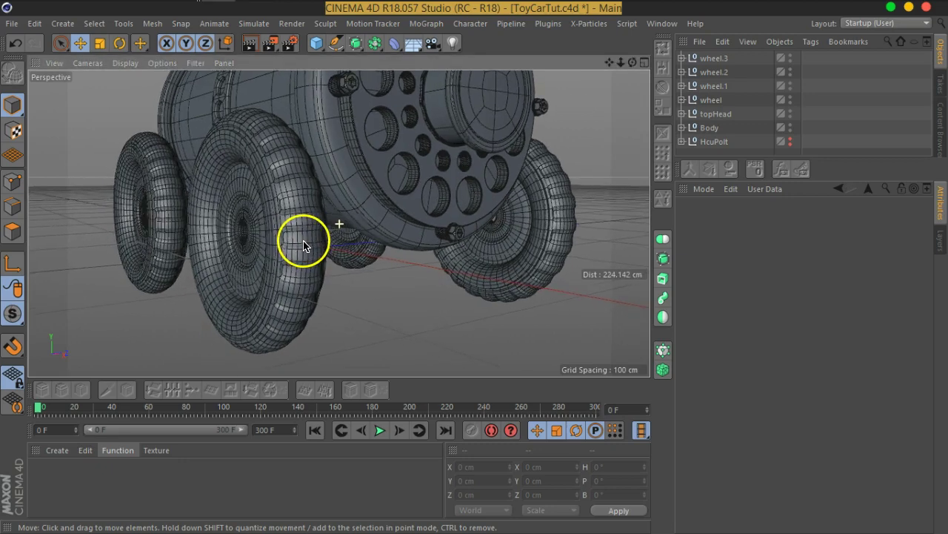
Switch to FuV_Screw_Generator_2.c4d and set the controller's screw type to Cylinder Head Allen.
left_click(654, 31)
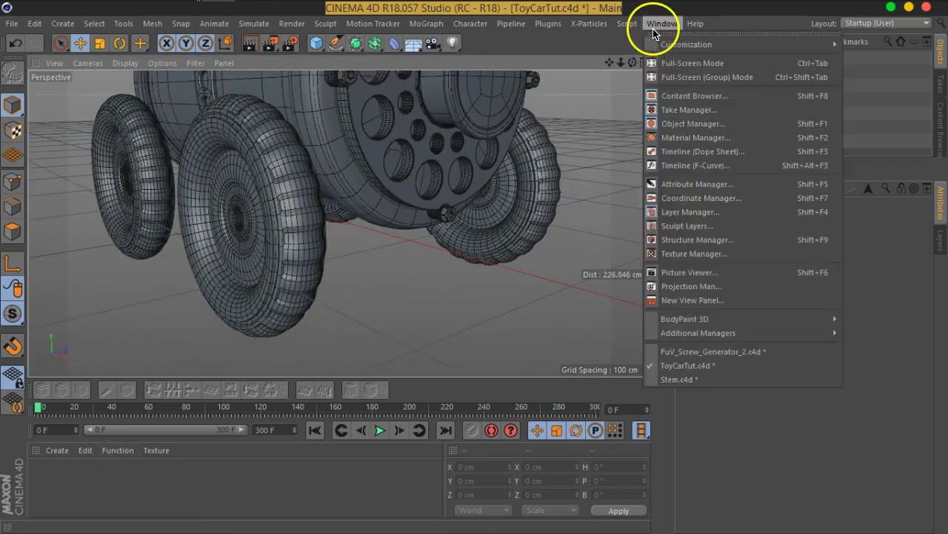
left_click(693, 352)
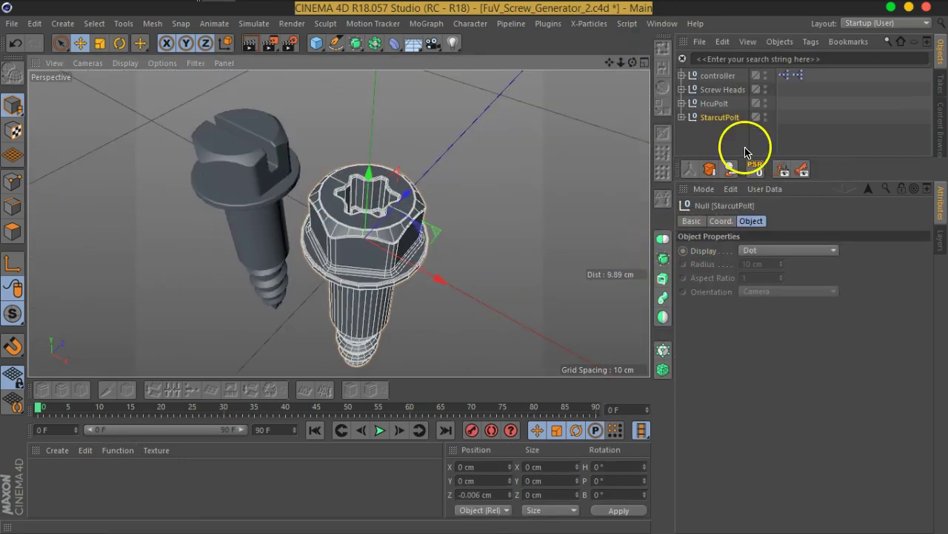
left_click(722, 79)
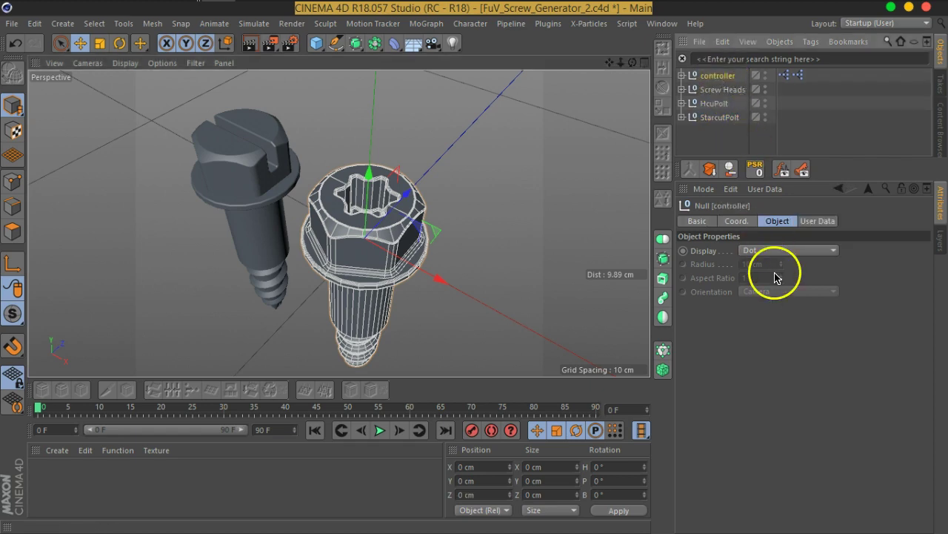
left_click(804, 223)
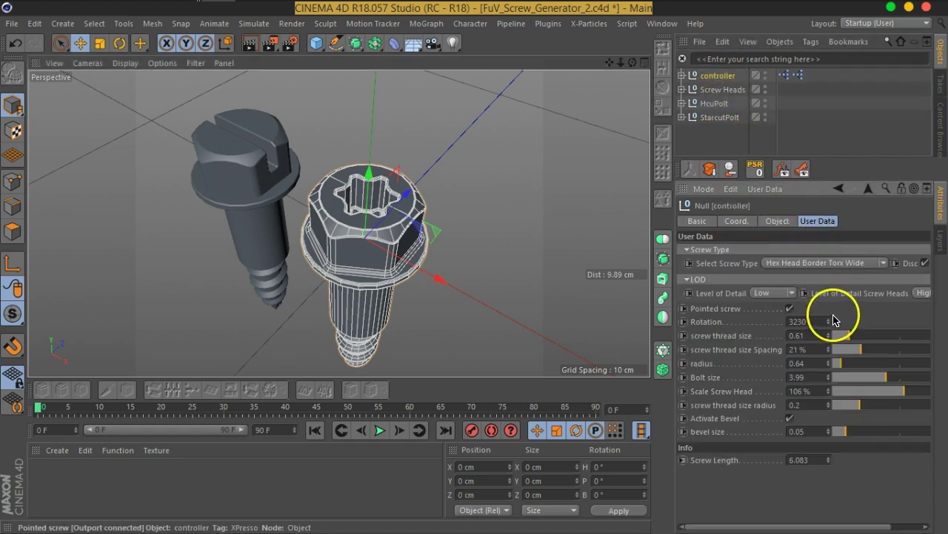
left_click(882, 263)
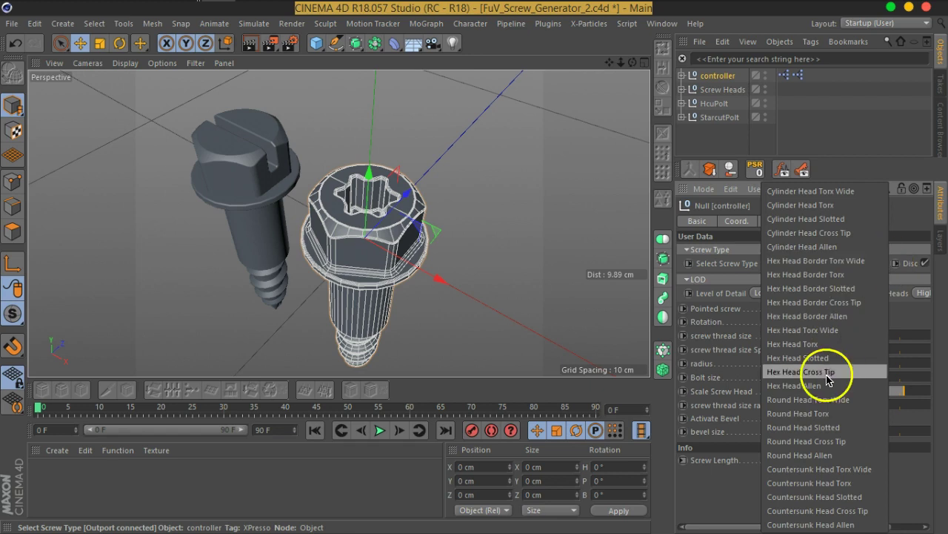
left_click(815, 248)
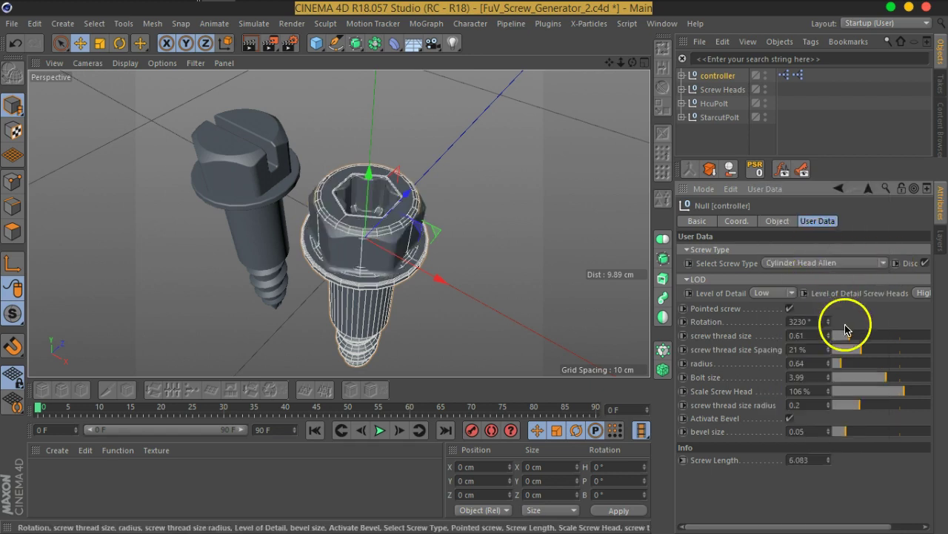
Delete the extra bolts HcuPolt and StarcutPolt, then try the Hex Head Border Torx Wide screw type.
left_click_drag(726, 126, 712, 104)
key("Delete")
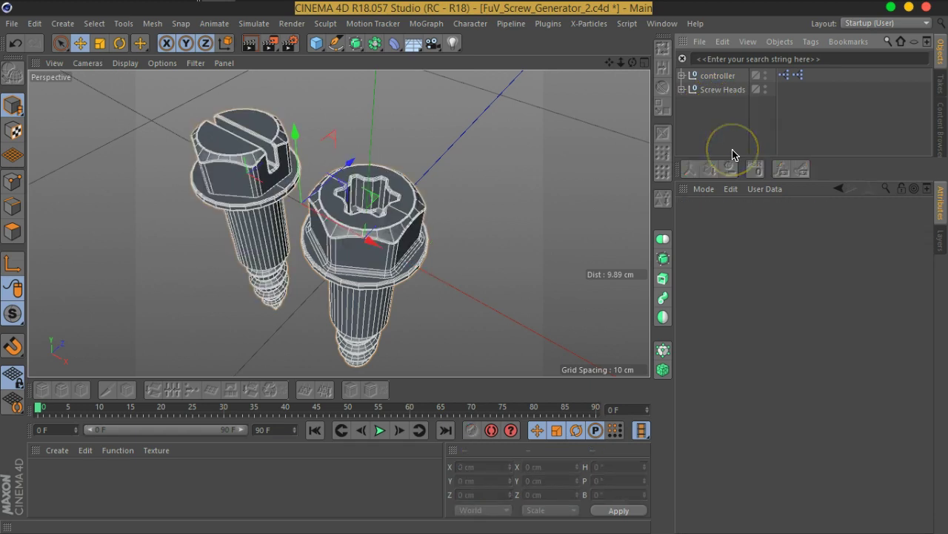
left_click(717, 75)
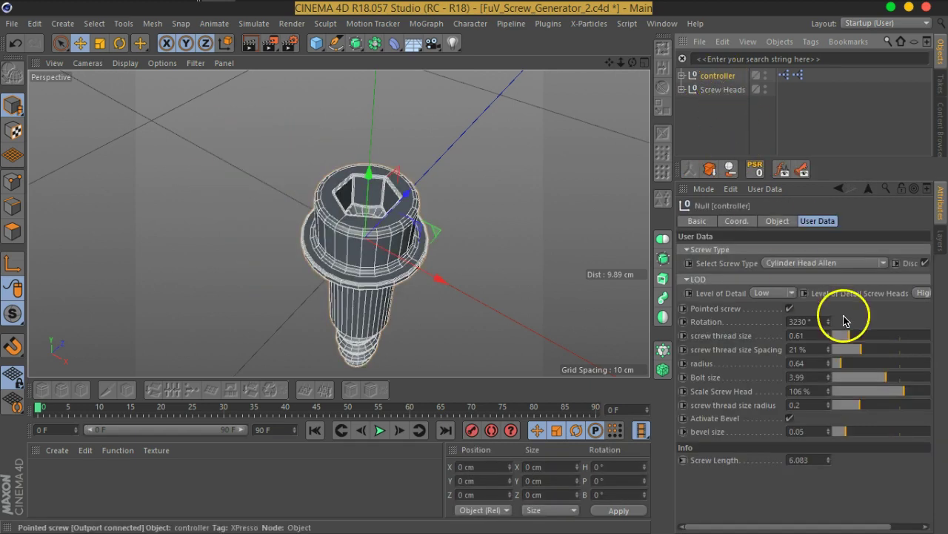
left_click(888, 263)
left_click(865, 263)
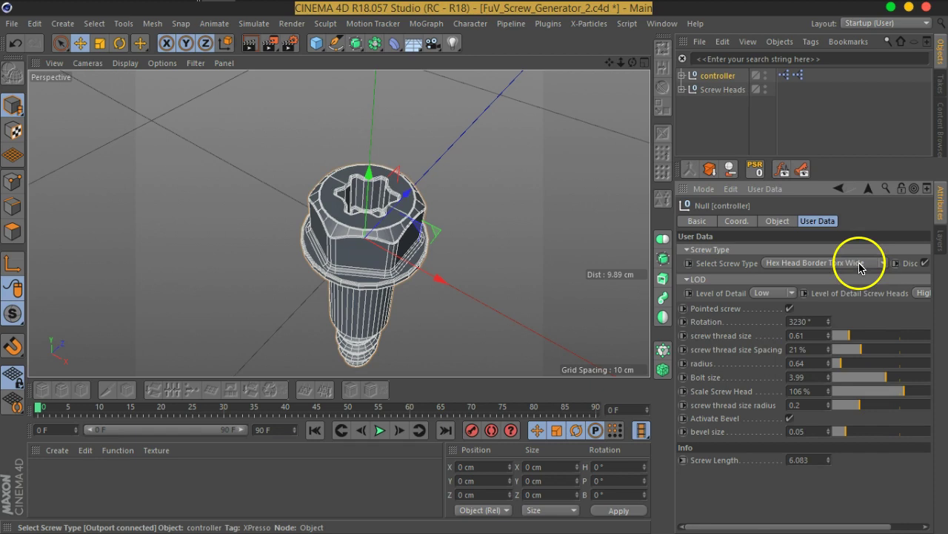
Preview Hex Head Border Torx, Countersunk Head Allen and Countersunk Head Slotted screw types.
mouse_move(476, 218)
left_mouse_down("alt")
mouse_move(396, 286)
mouse_move(464, 254)
left_mouse_up("alt")
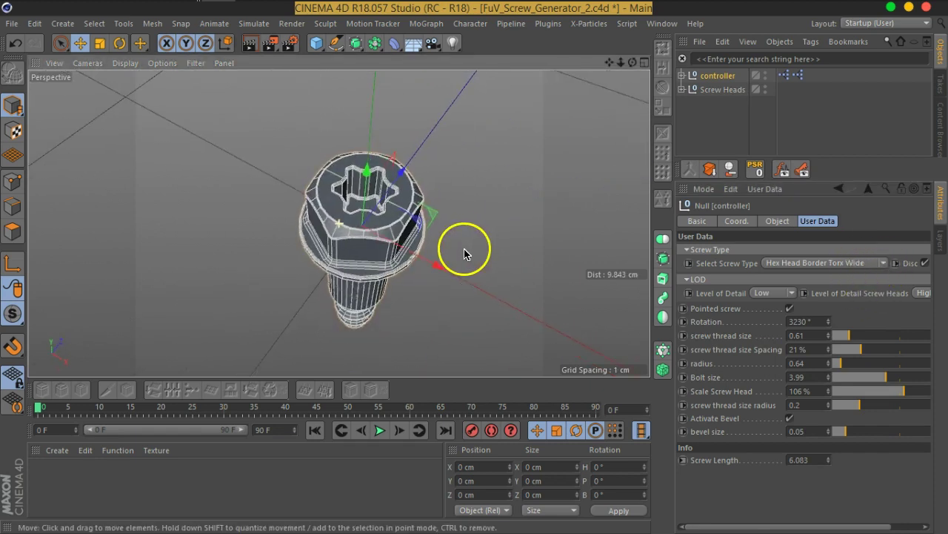
left_click(882, 263)
left_click(860, 263)
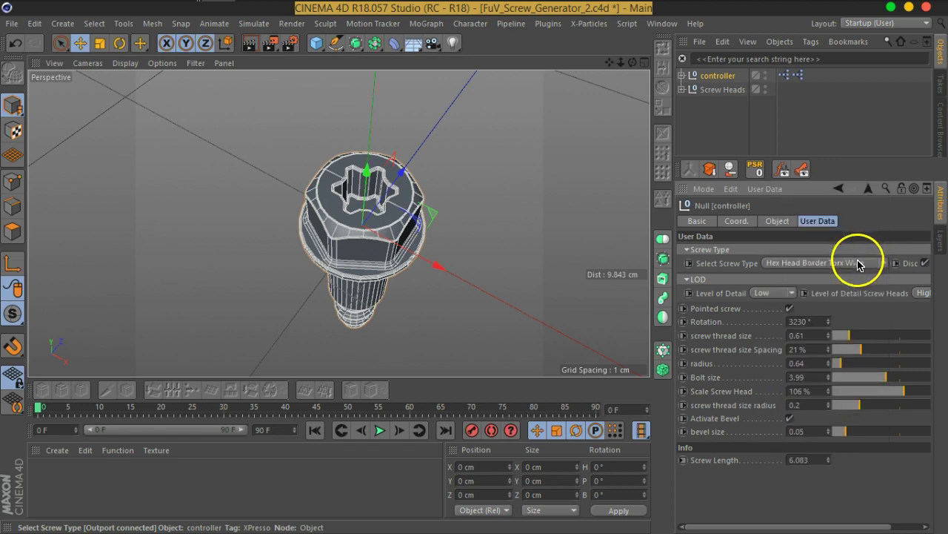
left_click(882, 265)
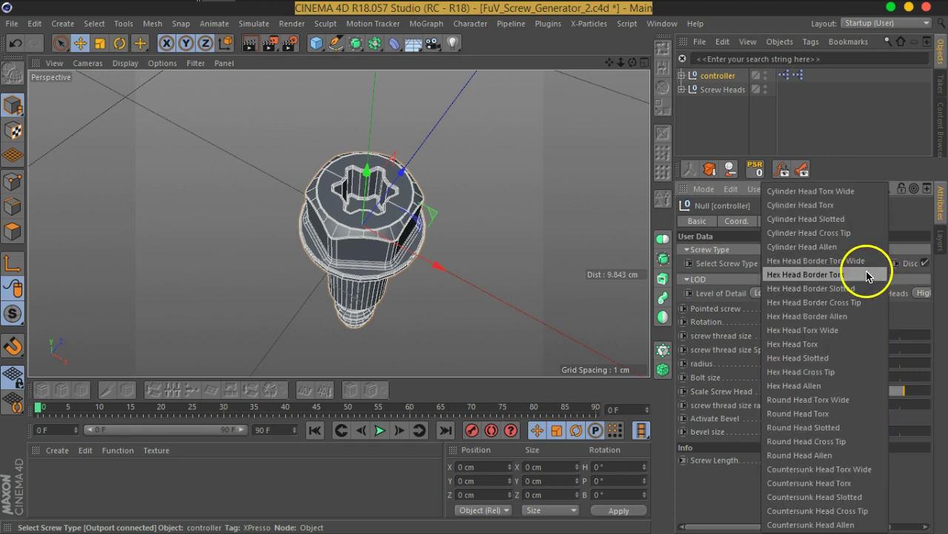
left_click(852, 272)
left_click(882, 263)
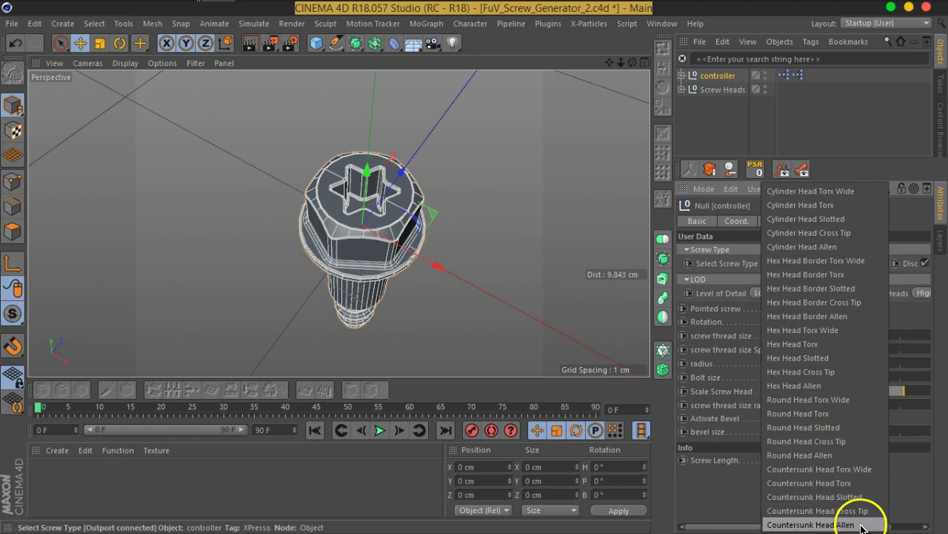
left_click(862, 525)
left_click(882, 263)
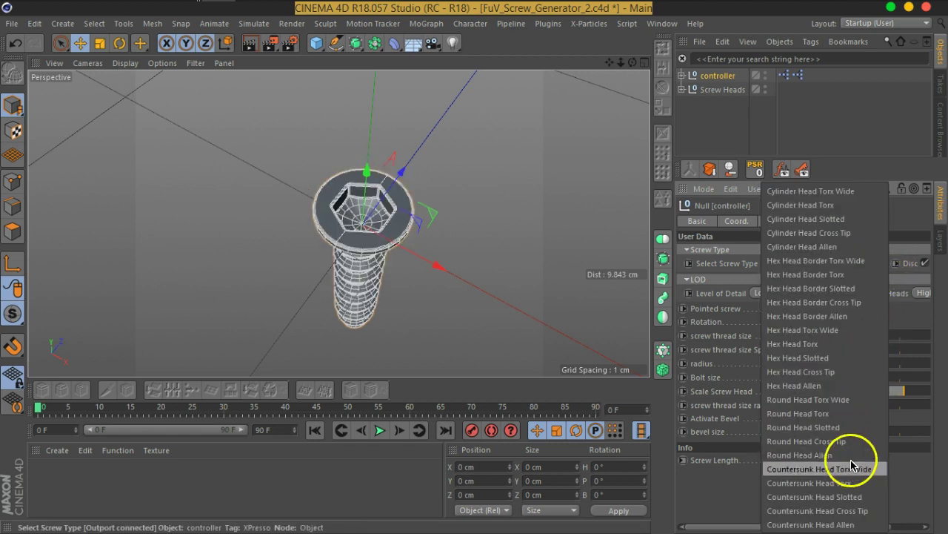
left_click(849, 497)
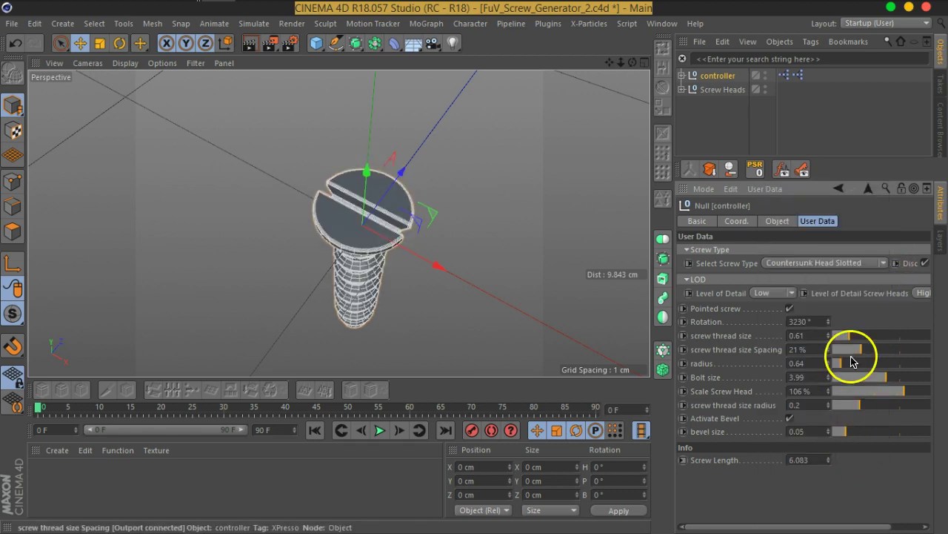
Try Countersunk Head Torx Wide and Hex Head Border Torx, settling on Hex Head Allen.
left_click(886, 265)
left_click(869, 457)
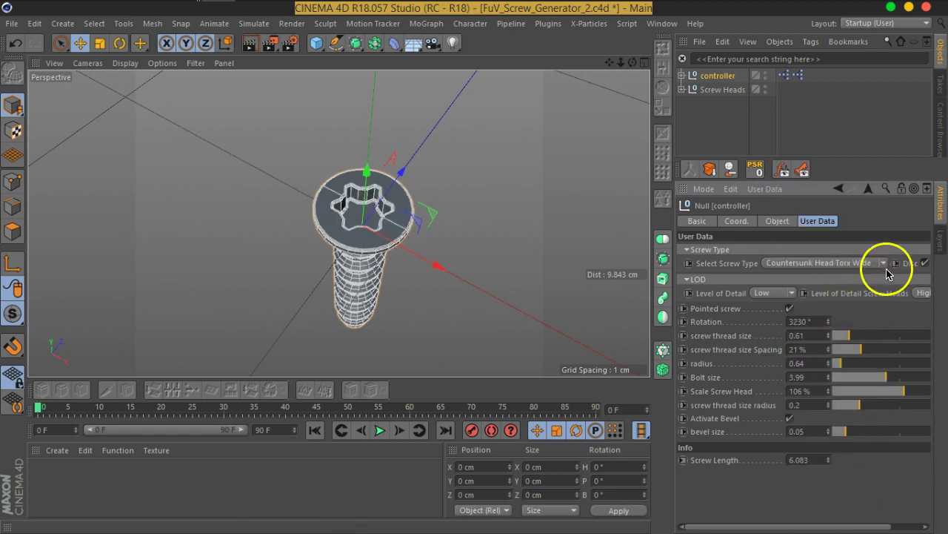
left_click(886, 265)
left_click(879, 272)
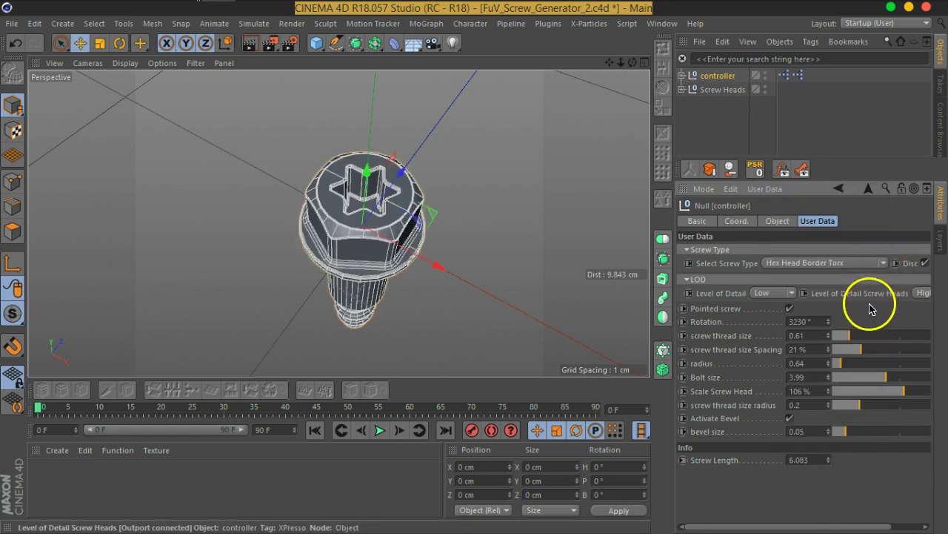
left_click(884, 264)
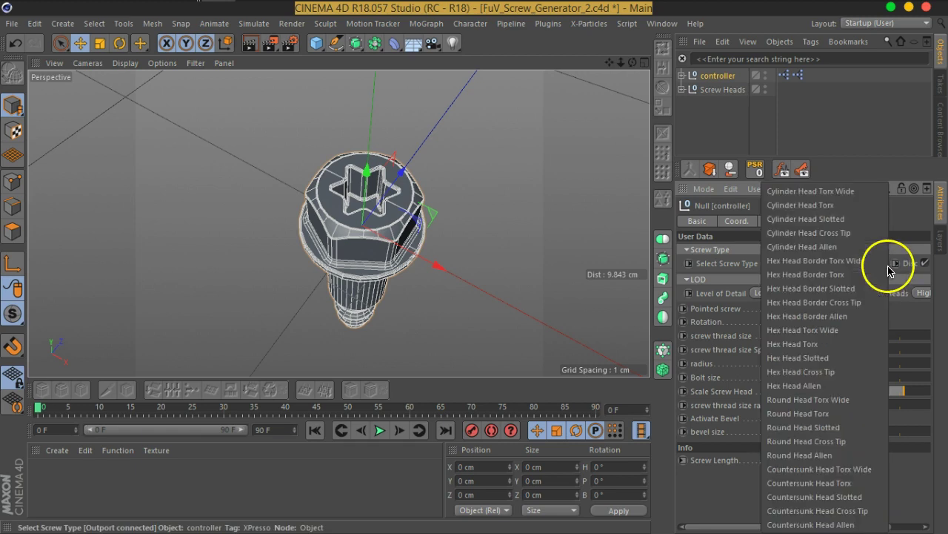
left_click(846, 386)
mouse_move(435, 222)
left_mouse_down("alt")
mouse_move(402, 296)
mouse_move(497, 265)
mouse_move(517, 238)
left_mouse_up("alt")
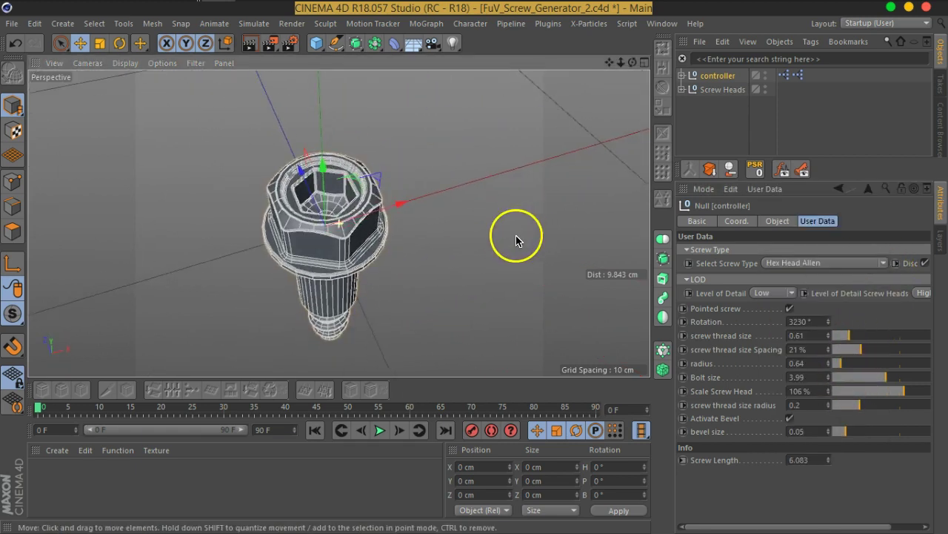
Copy Heads Instance, Top and Bottom below the controller and make the copied head editable.
left_click(682, 76)
left_click(719, 90)
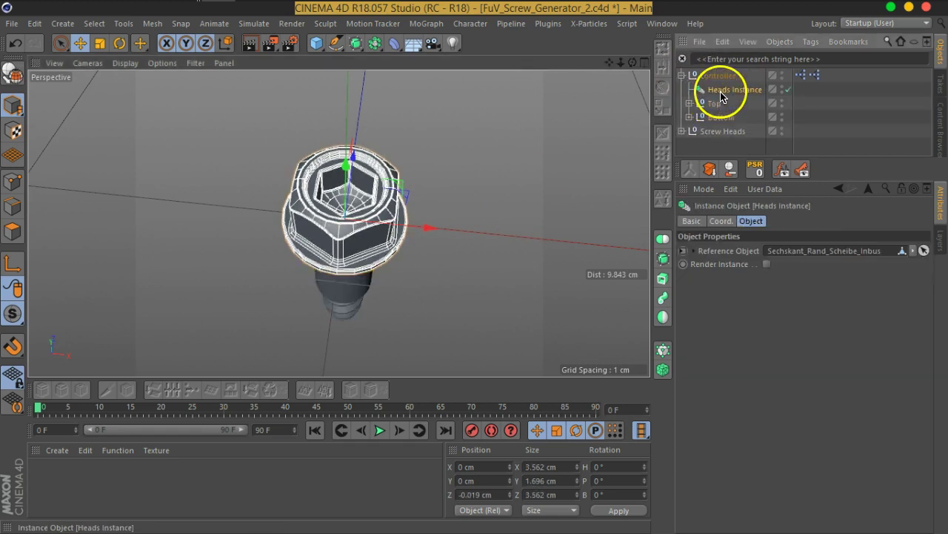
left_click(715, 104, "ctrl")
left_click(720, 120, "ctrl")
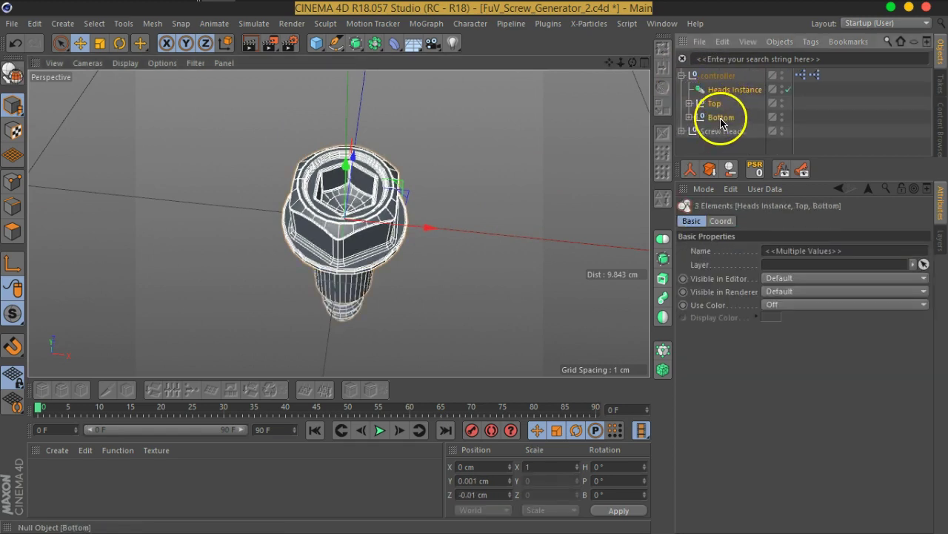
left_click_drag(718, 144, 720, 141, "ctrl")
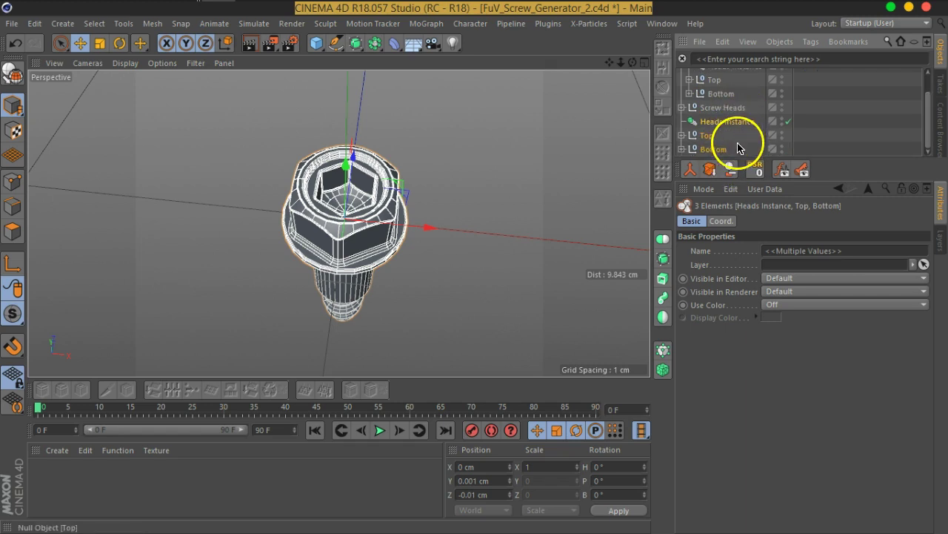
left_click(738, 146)
left_click(724, 126)
key("c")
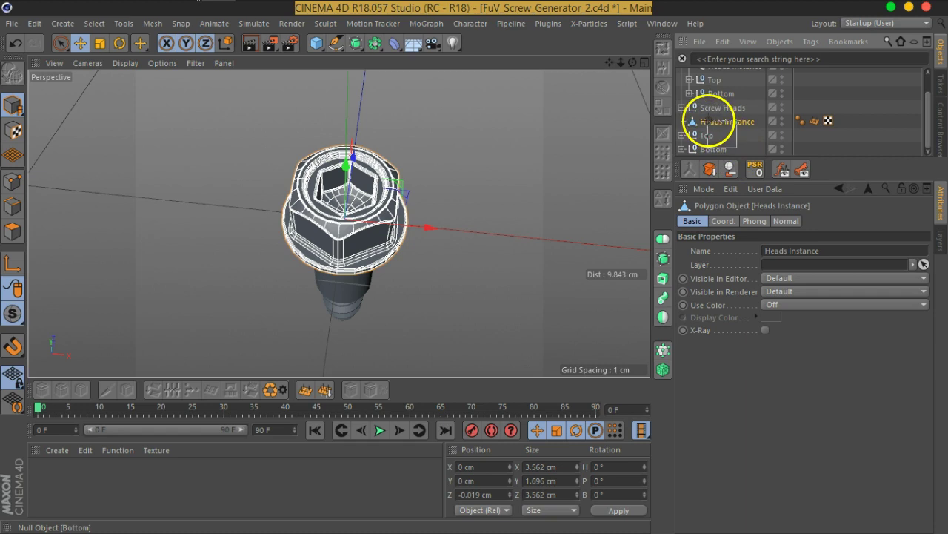
Group the three copied parts under a new null and start renaming it BigHexPolt.
left_click(734, 151, "shift")
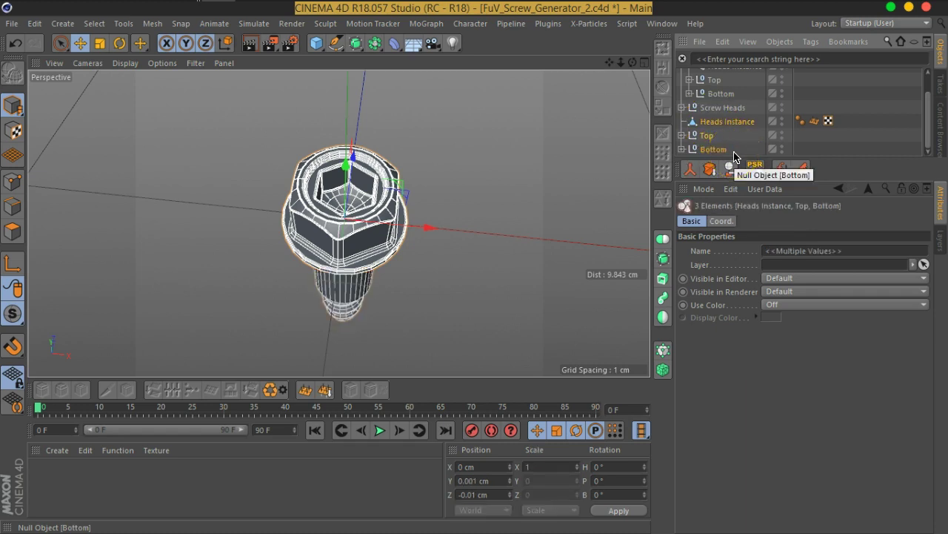
key("alt+g")
double_click(709, 146)
type("HexPoit")
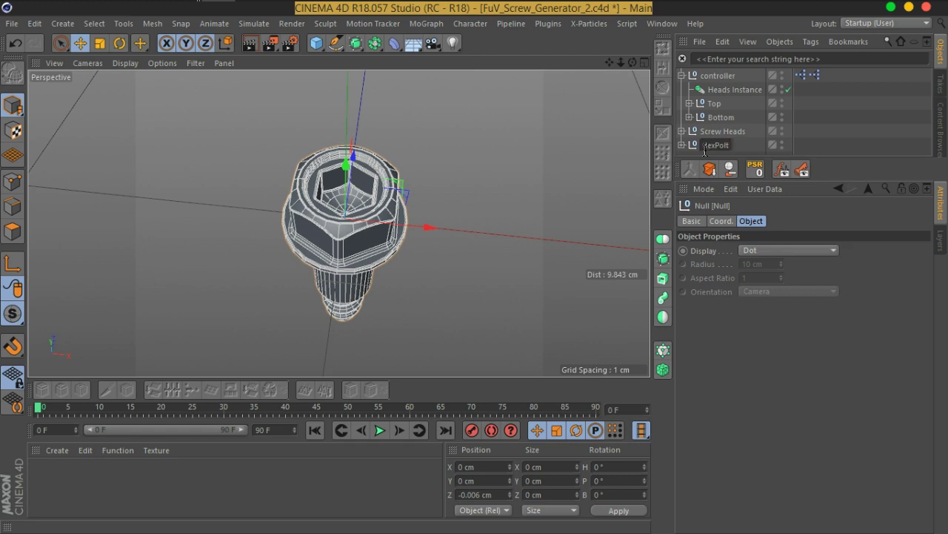
Finish naming the null BigHexPolt and save it as an object preset named BigHexPolt.
left_click(705, 145)
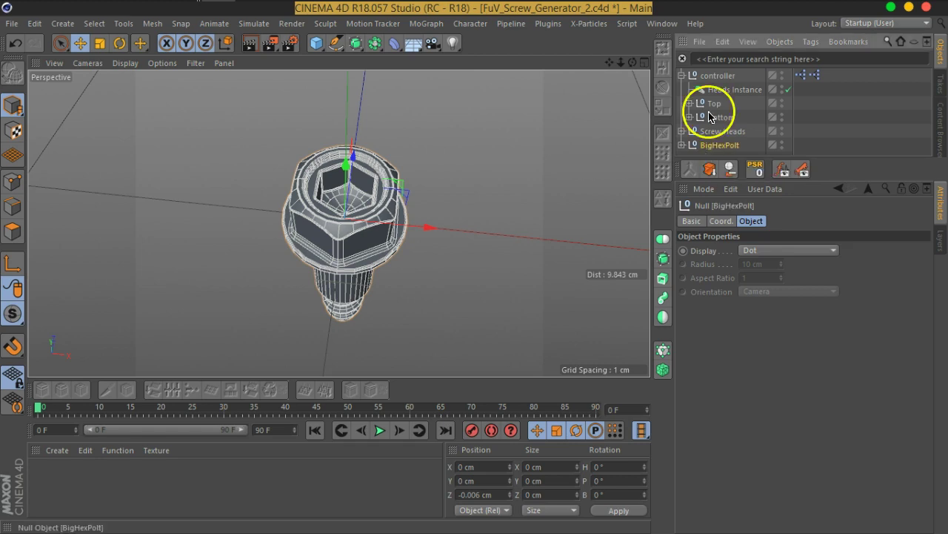
left_click(699, 41)
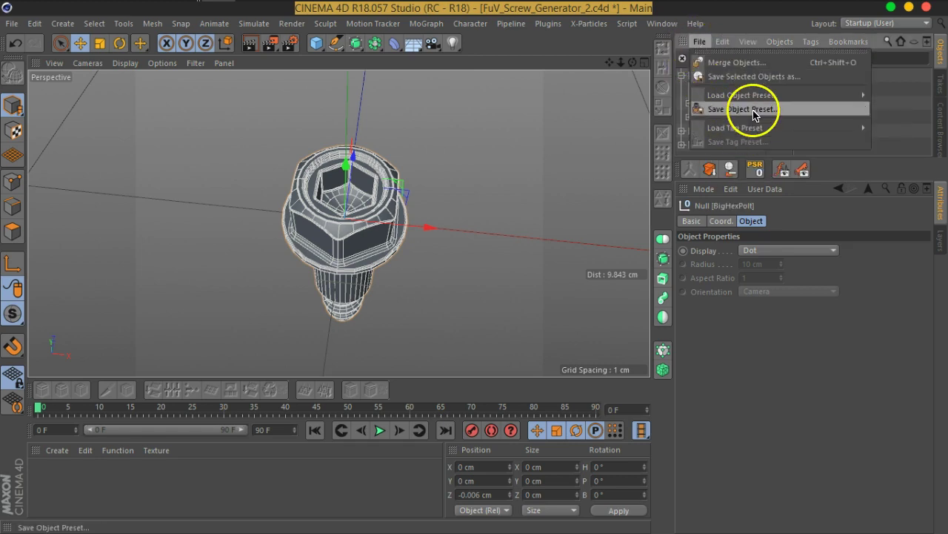
left_click(750, 110)
left_click(728, 127)
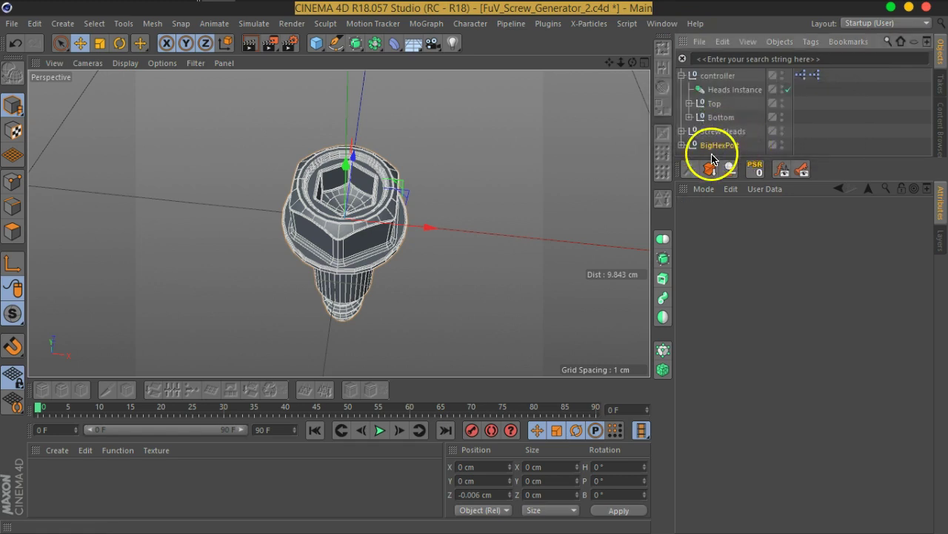
In the toy car scene, load the BigHexPolt preset and nest it under the wheel null.
left_click(663, 23)
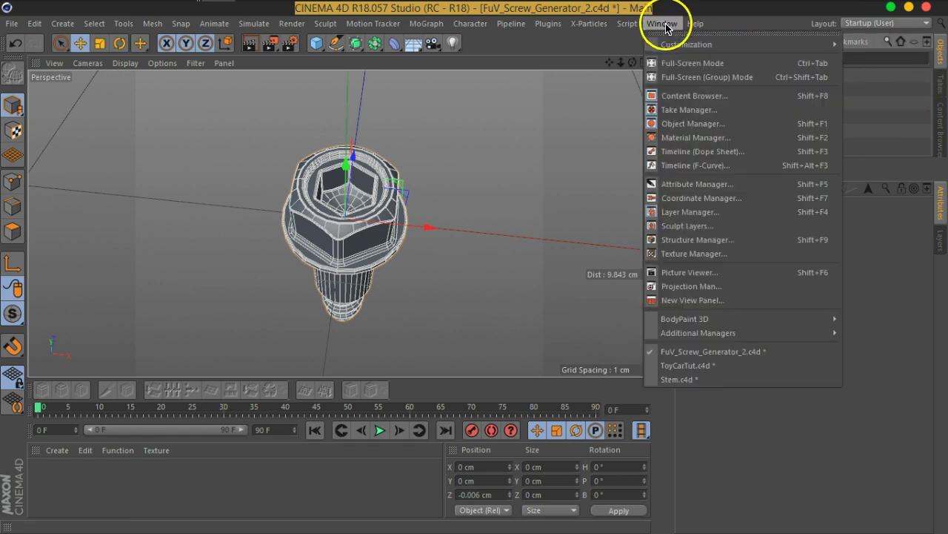
left_click(693, 366)
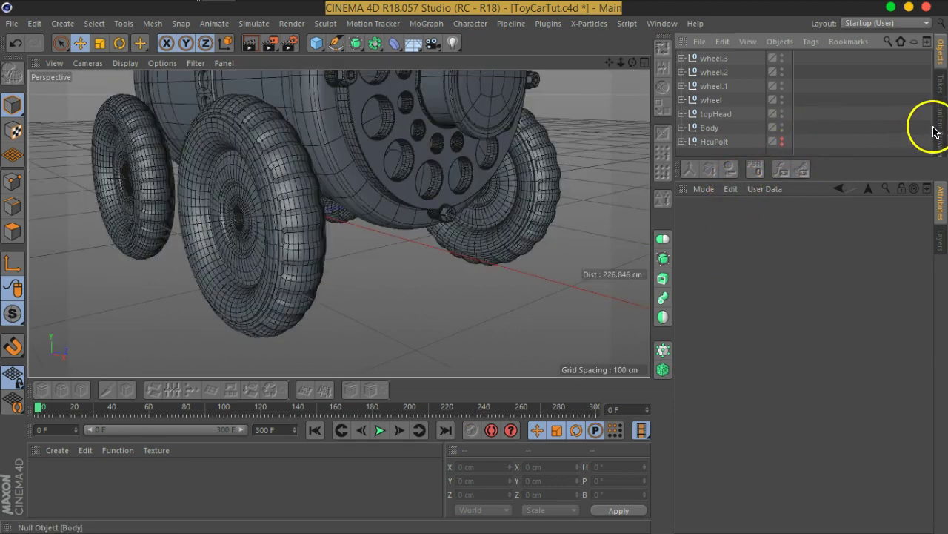
left_click(939, 131)
left_click_drag(850, 157, 844, 289)
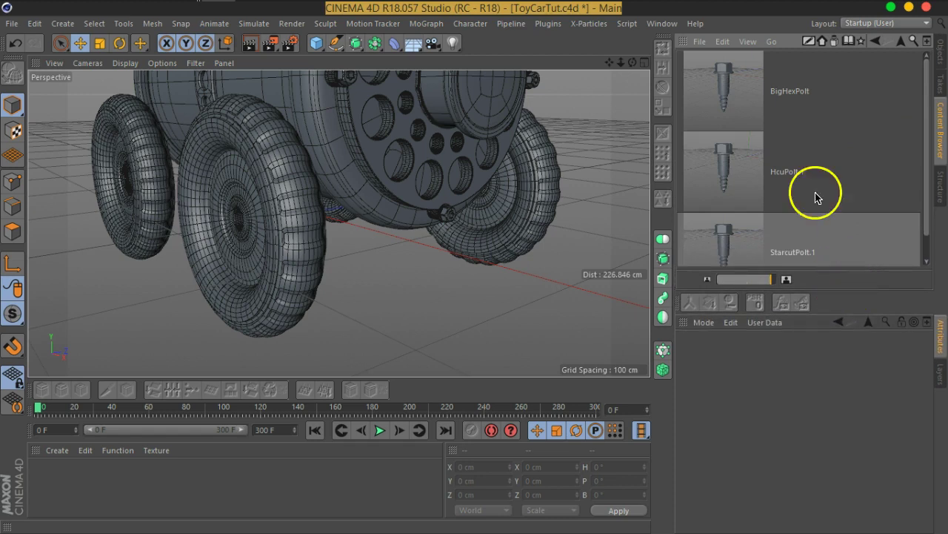
double_click(748, 107)
left_click(939, 50)
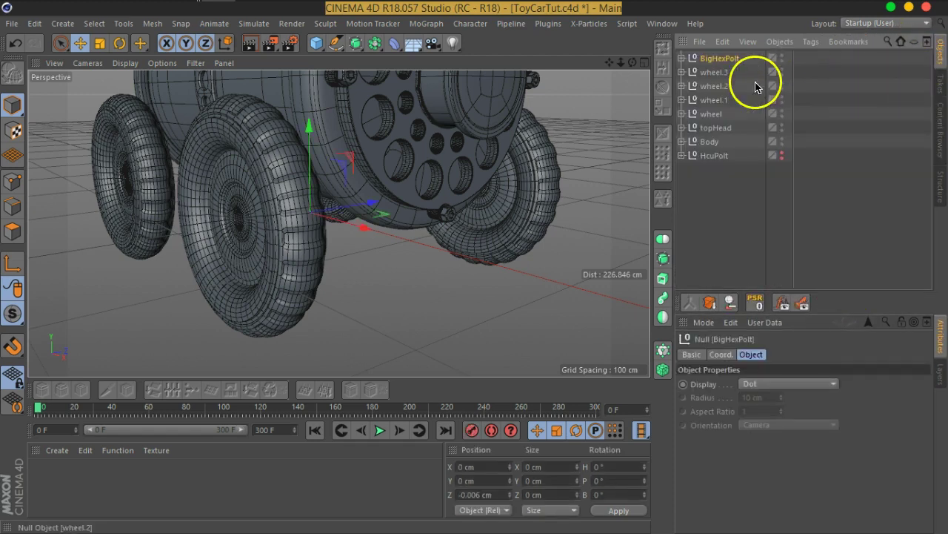
left_click_drag(721, 60, 713, 116)
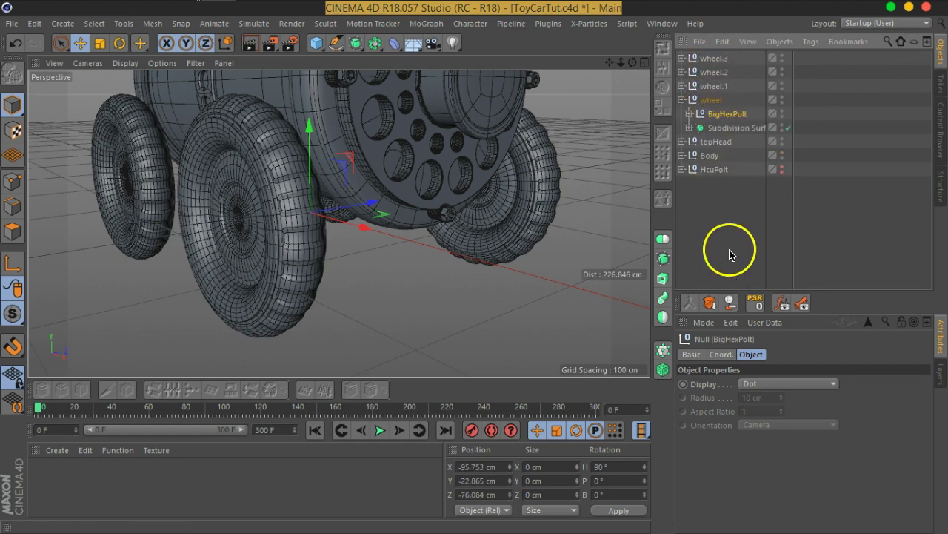
Reset the bolt to the wheel centre, shift it out along X and rotate it 90° on B.
left_click(750, 307)
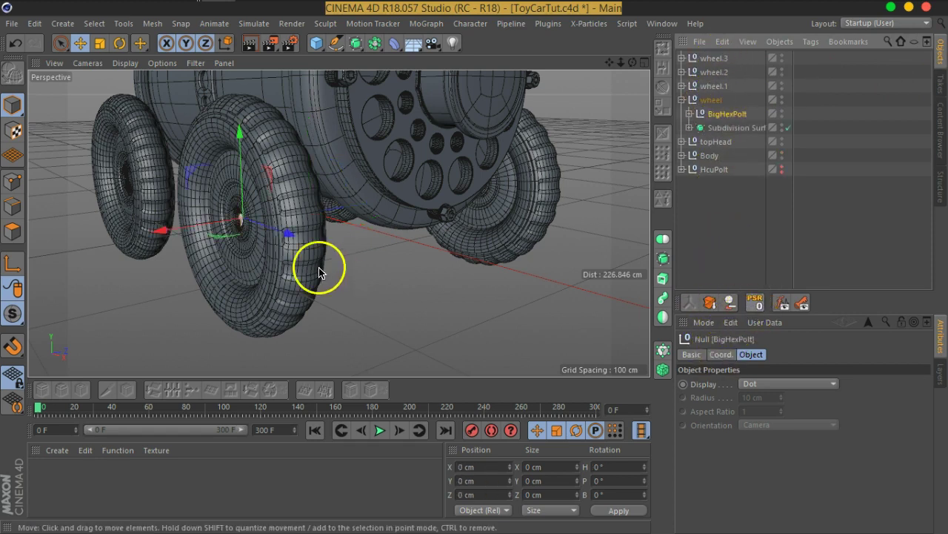
scroll(252, 215, "up", 2)
scroll(304, 204, "up", 2)
scroll(282, 237, "up", 2)
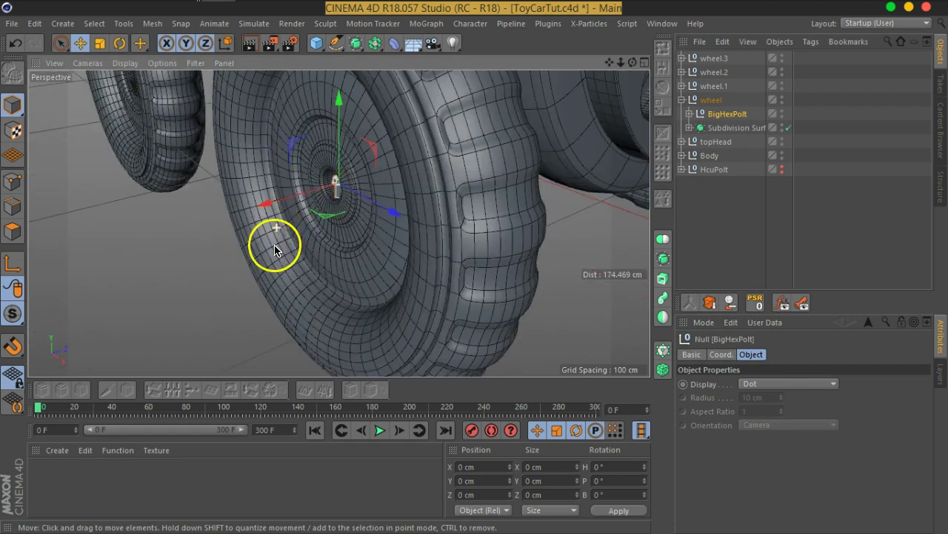
left_click_drag(268, 211, 247, 208)
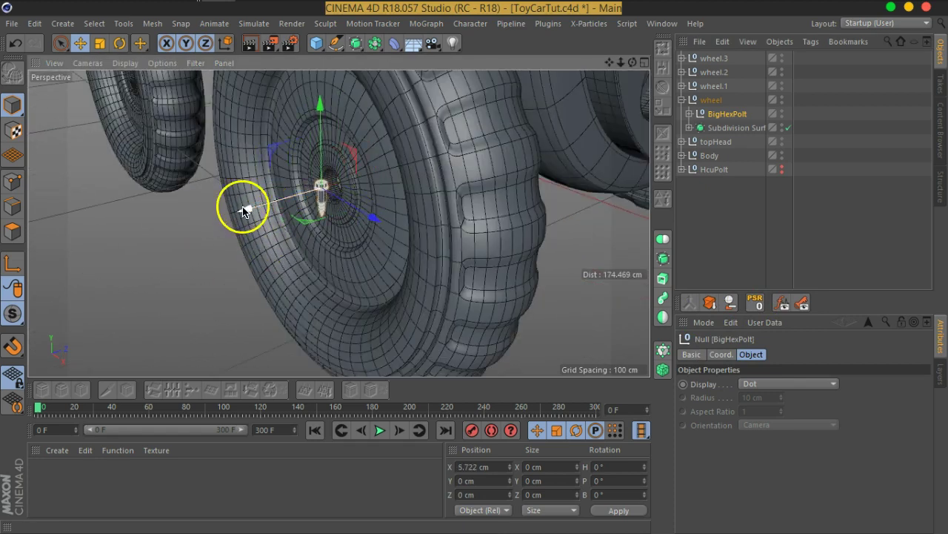
left_click(120, 43)
left_click_drag(281, 158, 277, 246)
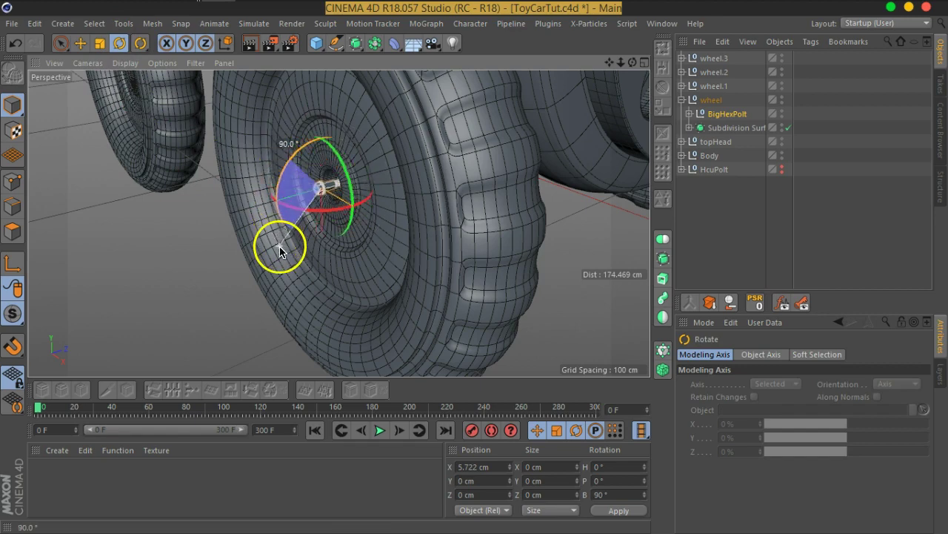
Enlarge the bolt at the wheel centre, then shrink it along one axis.
left_click(99, 43)
mouse_move(151, 269)
left_mouse_down("alt")
mouse_move(241, 259)
mouse_move(209, 250)
mouse_move(234, 265)
left_mouse_up("alt")
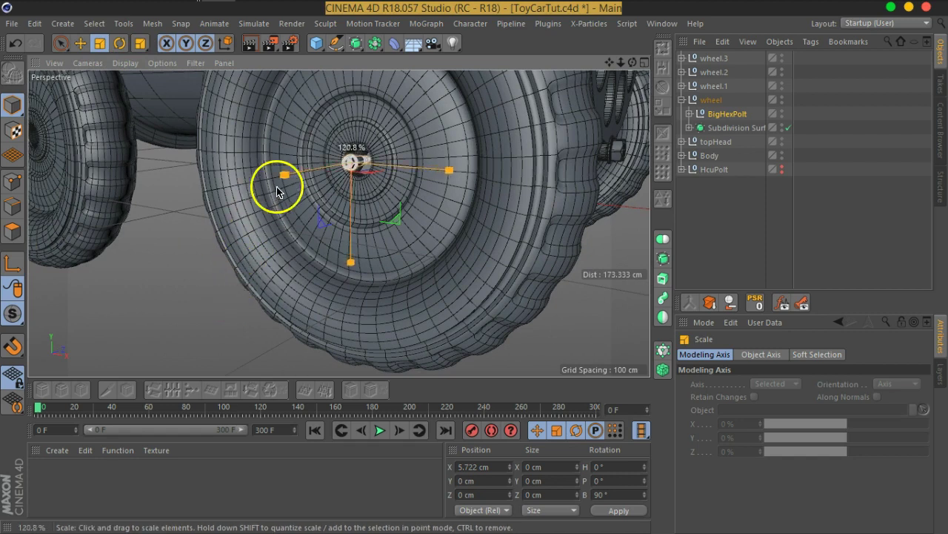
mouse_move(376, 254)
left_mouse_down()
mouse_move(454, 165)
mouse_move(417, 205)
mouse_move(445, 144)
mouse_move(419, 191)
mouse_move(282, 180)
mouse_move(343, 210)
mouse_move(326, 188)
mouse_move(341, 217)
left_mouse_up()
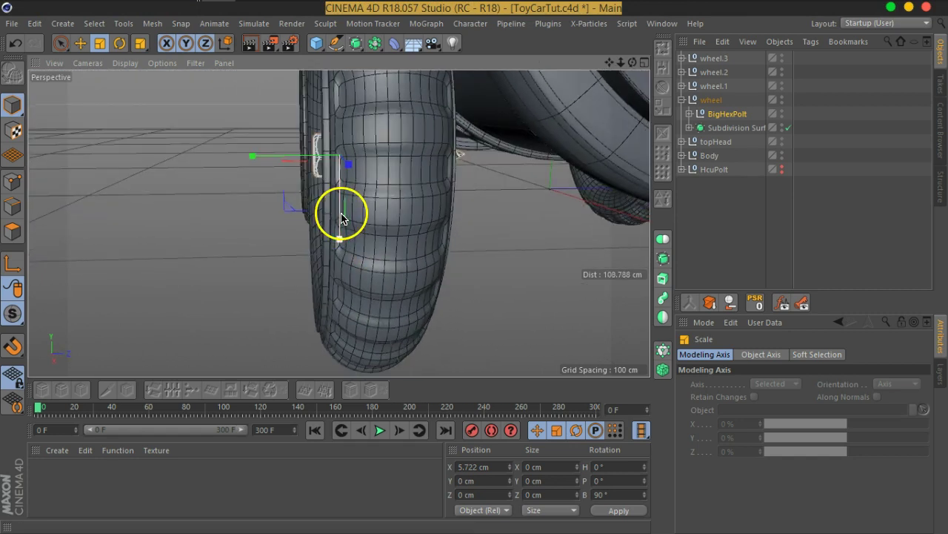
left_click(287, 190)
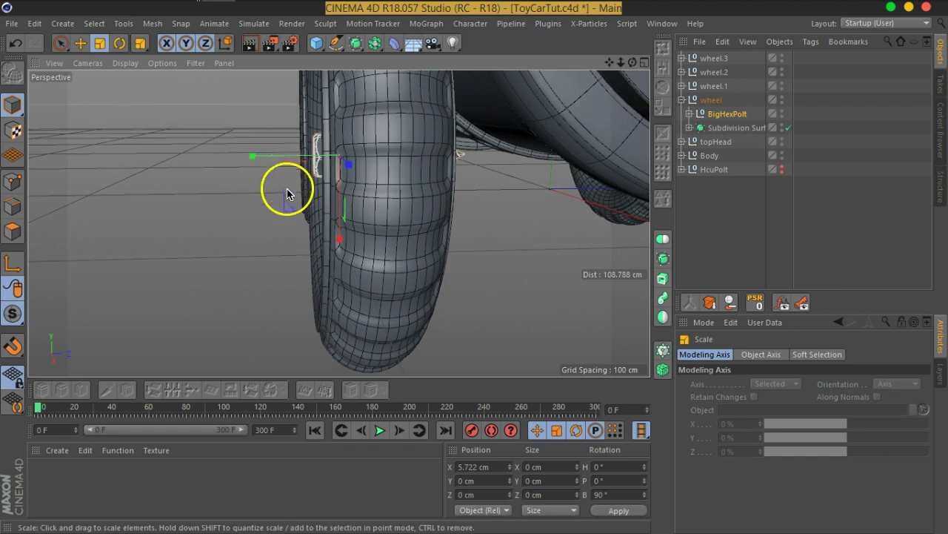
left_click_drag(253, 156, 273, 163)
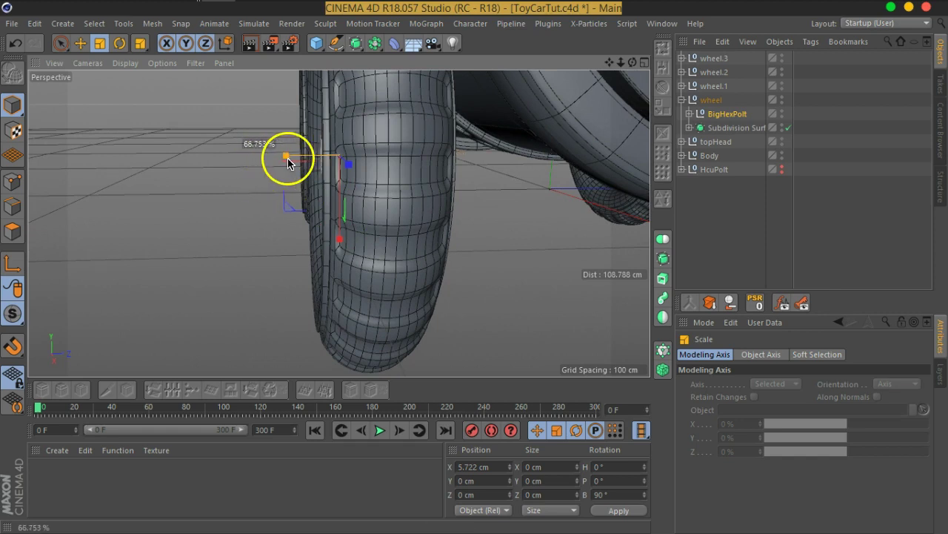
Shorten the bolt and push it into the hub, ending at X 2.853 cm.
left_click(80, 43)
left_click_drag(123, 116, 205, 195, "alt")
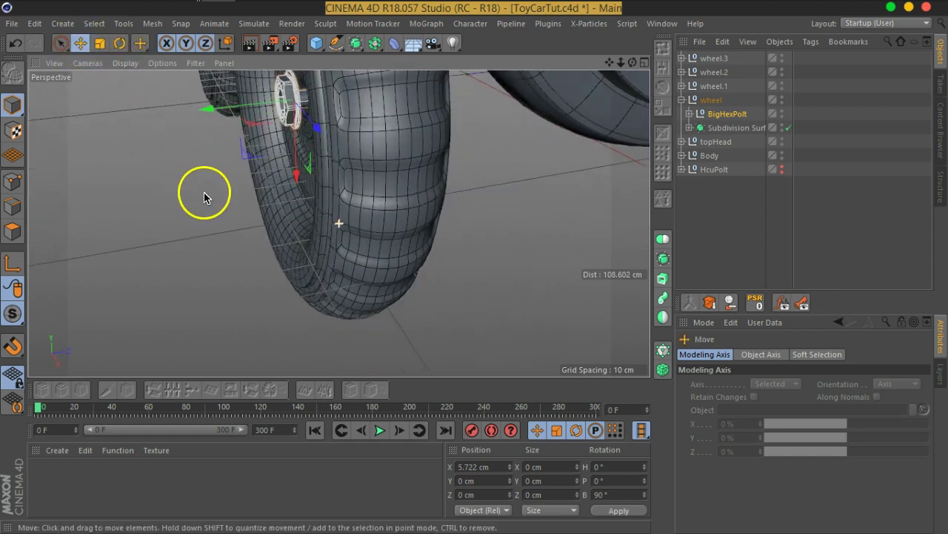
scroll(229, 121, "up", 5)
mouse_move(229, 121)
left_mouse_down("alt")
mouse_move(341, 142)
mouse_move(341, 178)
mouse_move(434, 212)
mouse_move(265, 223)
mouse_move(313, 218)
mouse_move(257, 236)
left_mouse_up("alt")
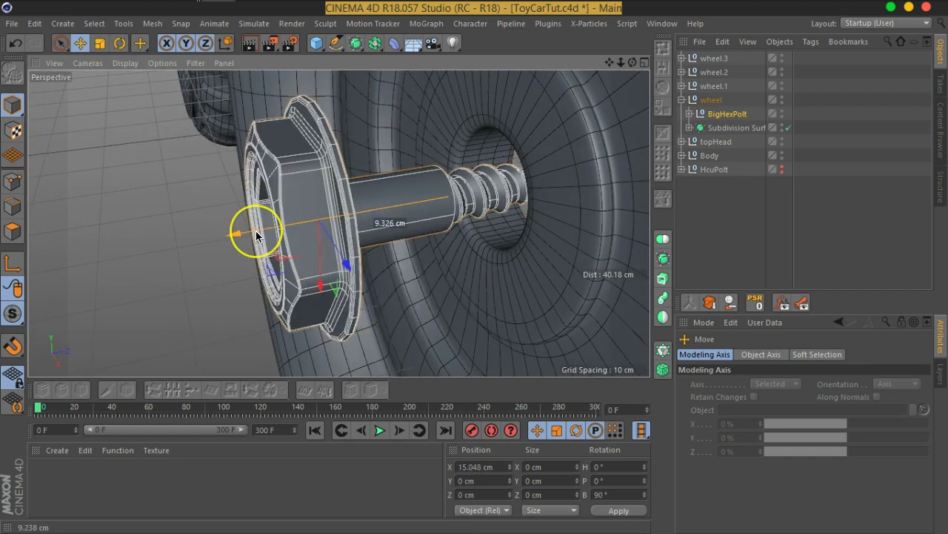
left_click(100, 43)
mouse_move(230, 229)
left_mouse_down()
mouse_move(251, 237)
mouse_move(248, 225)
mouse_move(229, 229)
mouse_move(417, 226)
mouse_move(402, 217)
mouse_move(414, 230)
mouse_move(244, 218)
mouse_move(149, 175)
left_mouse_up()
left_click(80, 43)
scroll(413, 231, "down", 5)
mouse_move(402, 263)
left_mouse_down("alt")
mouse_move(165, 180)
mouse_move(345, 259)
mouse_move(444, 222)
mouse_move(394, 218)
mouse_move(378, 195)
mouse_move(303, 222)
mouse_move(212, 237)
mouse_move(153, 218)
mouse_move(344, 247)
mouse_move(338, 218)
mouse_move(233, 237)
mouse_move(184, 222)
mouse_move(164, 231)
mouse_move(186, 212)
mouse_move(248, 240)
mouse_move(243, 226)
left_mouse_up("alt")
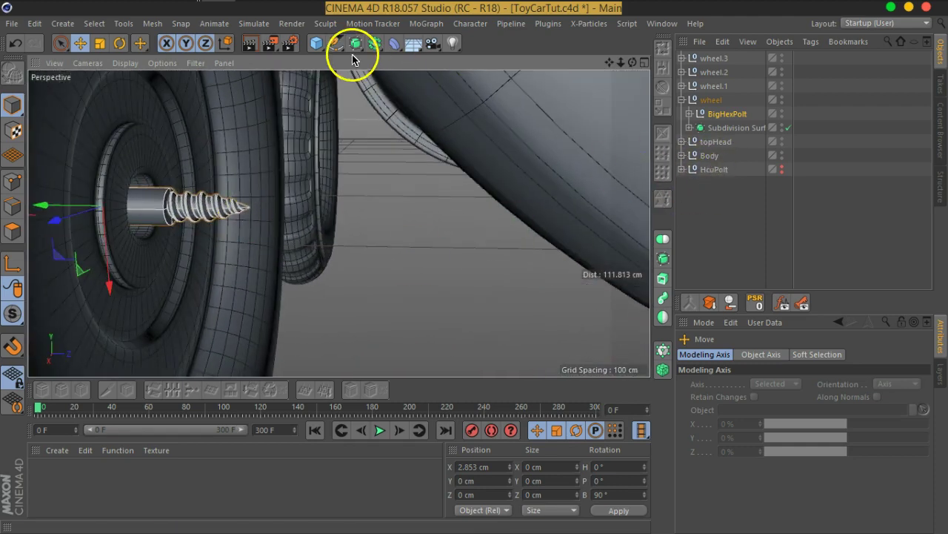
Add a Cylinder inside the wheel null with 6 rotation segments.
left_click_drag(316, 42, 600, 76)
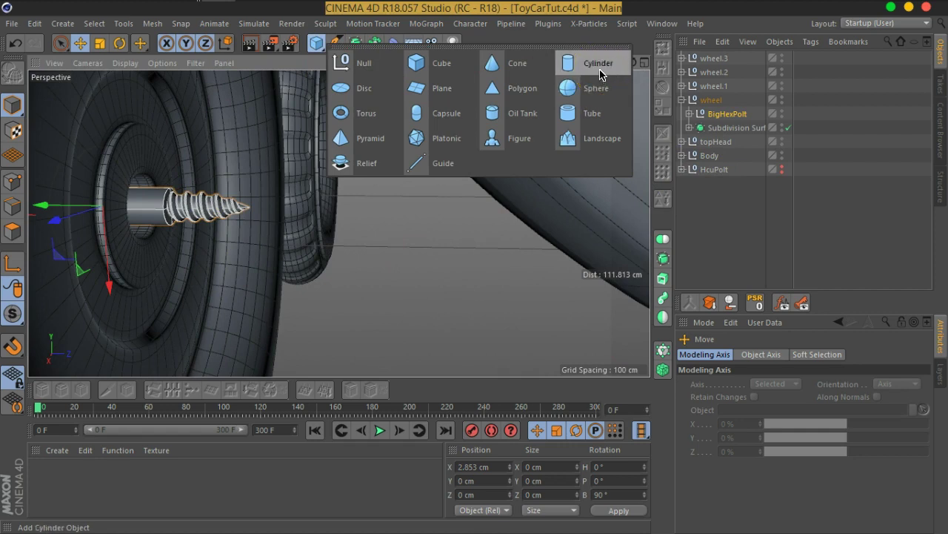
left_click(601, 74)
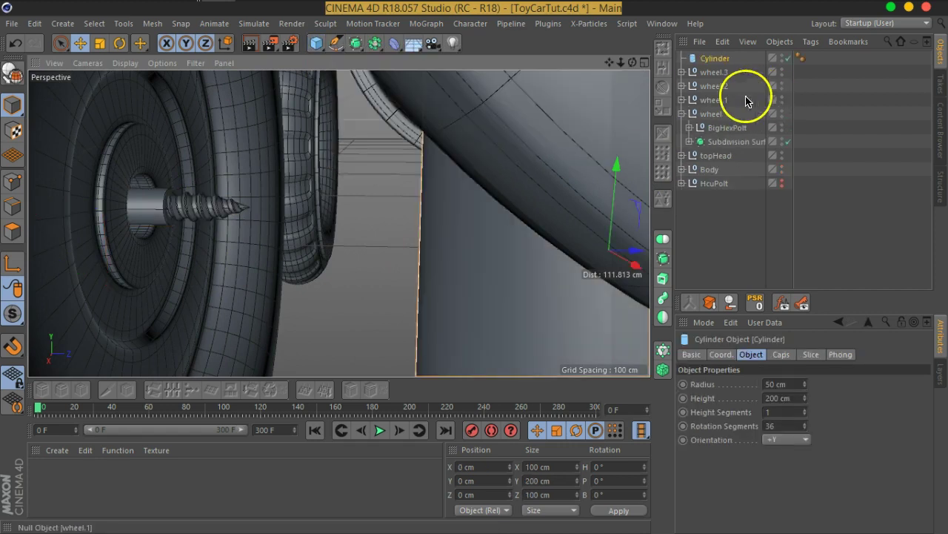
left_click_drag(714, 65, 717, 120)
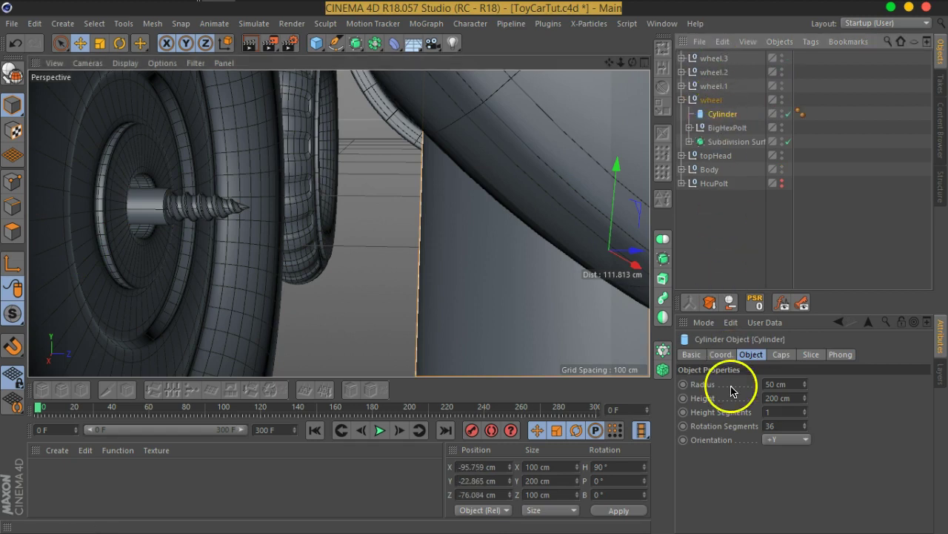
left_click(789, 425)
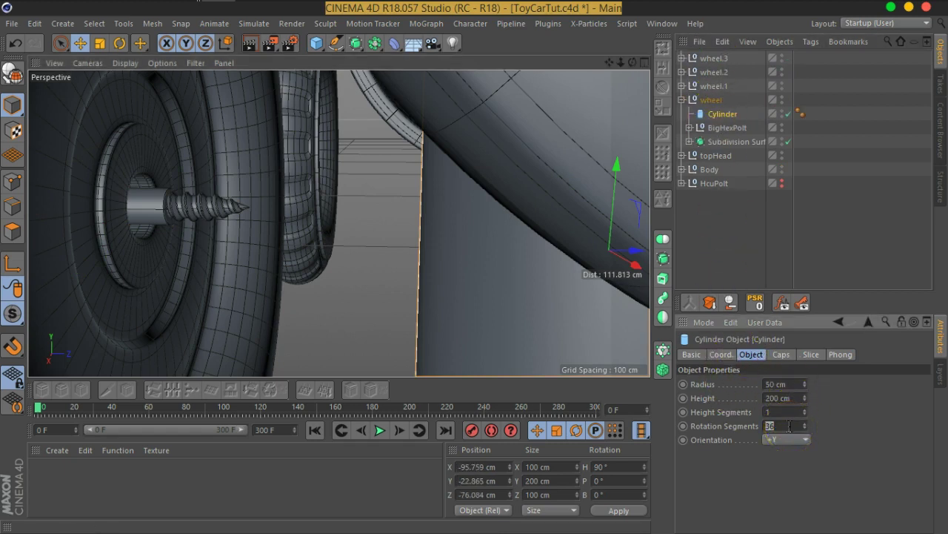
type("6")
key("Return")
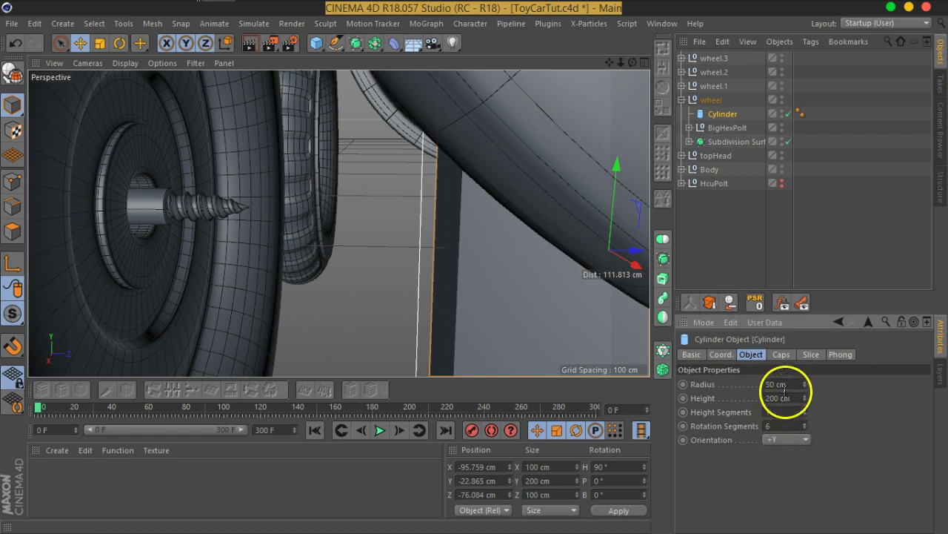
Reset the cylinder to the wheel centre and set its orientation to +X.
left_click(756, 305)
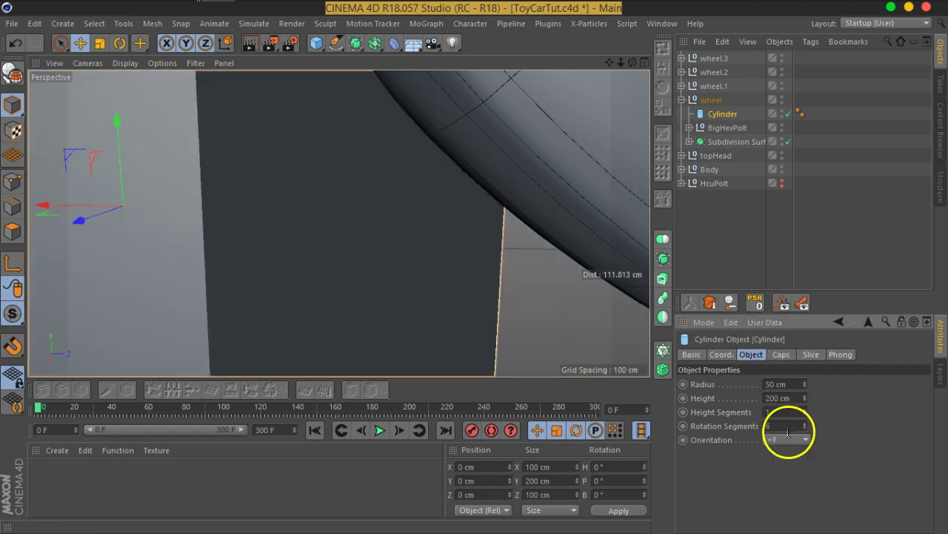
scroll(237, 236, "down", 3)
scroll(237, 236, "down", 3)
scroll(237, 236, "down", 3)
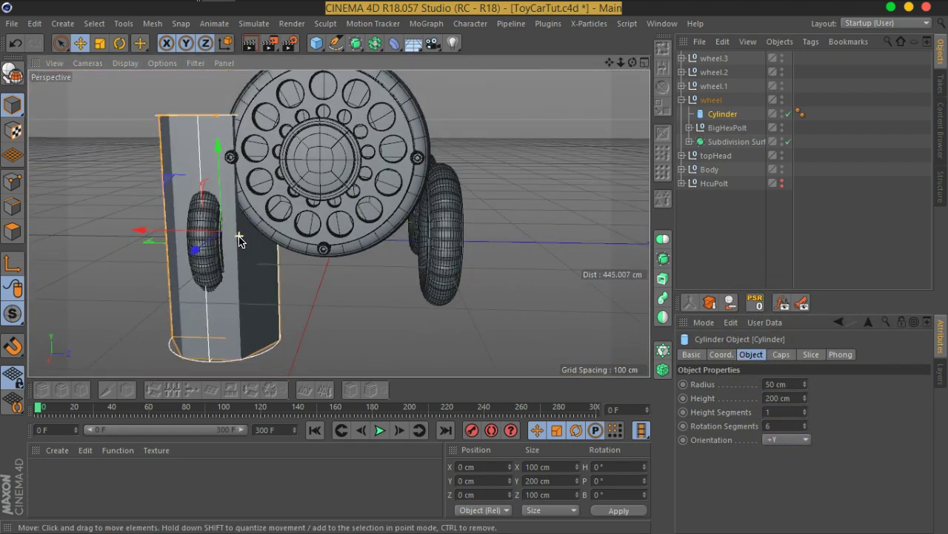
left_click(785, 439)
left_click(787, 454)
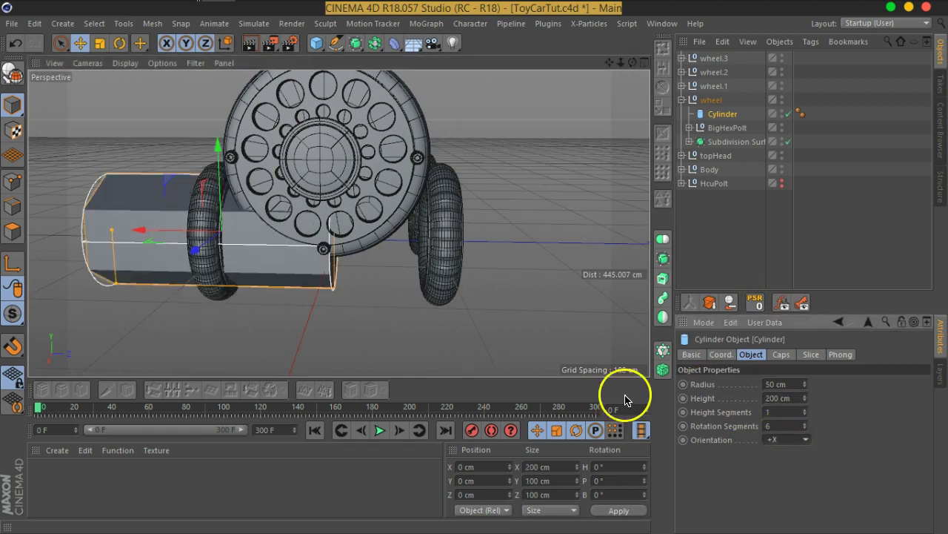
Scale the cylinder down to bolt-head size, about 23.852 × 11.926 cm.
left_click(100, 43)
mouse_move(521, 143)
left_mouse_down()
mouse_move(249, 307)
mouse_move(210, 293)
left_mouse_up()
scroll(210, 293, "up", 3)
scroll(217, 218, "up", 3)
mouse_move(394, 360)
left_mouse_down()
mouse_move(64, 383)
mouse_move(52, 364)
left_mouse_up()
scroll(180, 286, "up", 5)
scroll(311, 275, "up", 3)
scroll(281, 246, "down", 3)
scroll(263, 227, "down", 3)
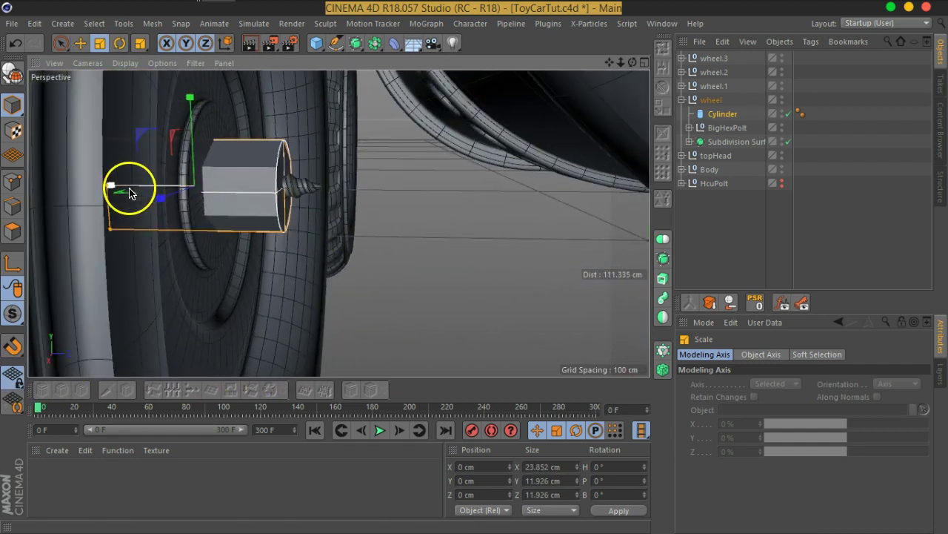
Shorten the cylinder's height to 14 cm and move it to X -9.626 cm over the bolt head.
left_click(723, 115)
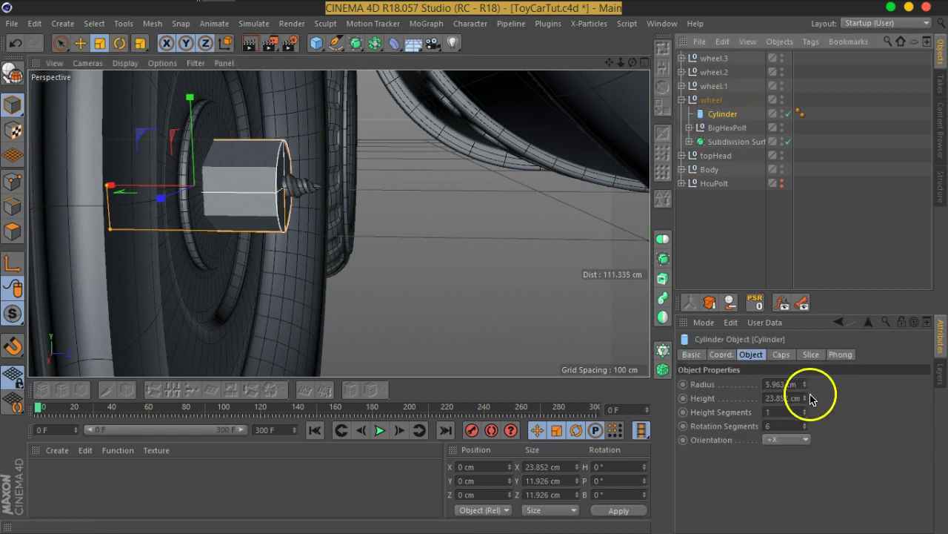
left_click_drag(805, 404, 799, 421)
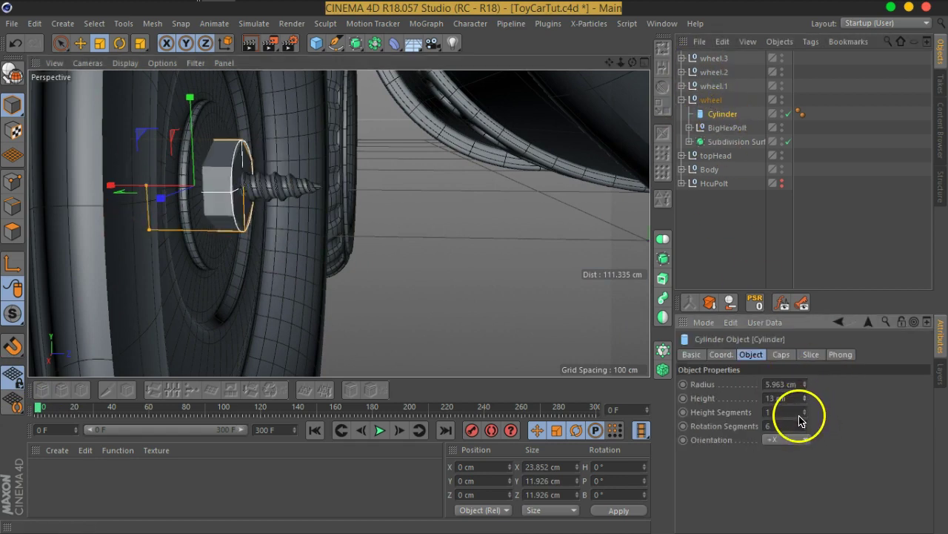
key("e")
mouse_move(117, 186)
left_mouse_down()
mouse_move(234, 213)
mouse_move(199, 216)
mouse_move(307, 206)
mouse_move(250, 154)
mouse_move(339, 212)
mouse_move(470, 194)
mouse_move(570, 197)
mouse_move(356, 186)
mouse_move(307, 197)
mouse_move(355, 200)
mouse_move(331, 175)
mouse_move(324, 186)
mouse_move(300, 184)
left_mouse_up()
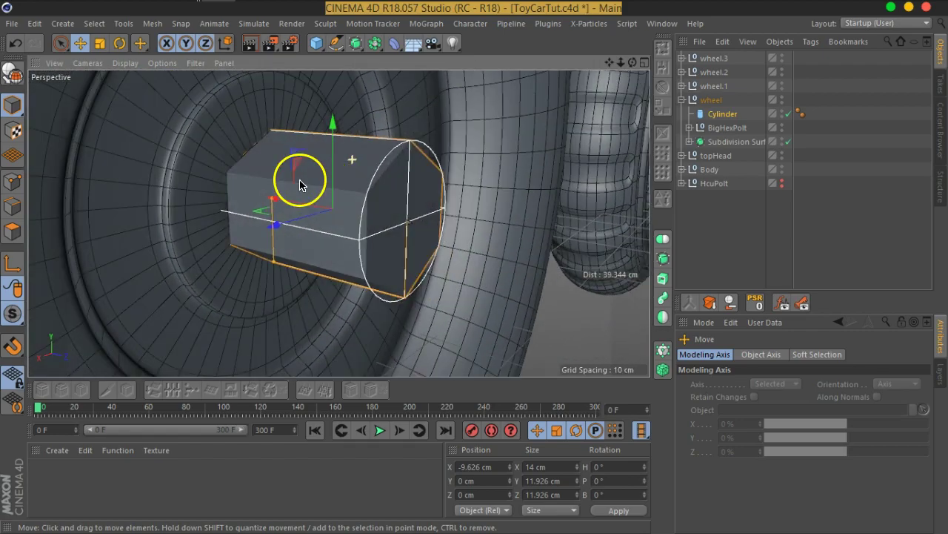
Orbit beneath the car to inspect the tire, bolt and cylinder side-on.
mouse_move(358, 215)
left_mouse_down("alt")
mouse_move(430, 199)
mouse_move(446, 184)
left_mouse_up("alt")
scroll(471, 189, "down", 5)
mouse_move(476, 180)
left_mouse_down("alt")
mouse_move(373, 230)
mouse_move(404, 207)
mouse_move(392, 217)
left_mouse_up("alt")
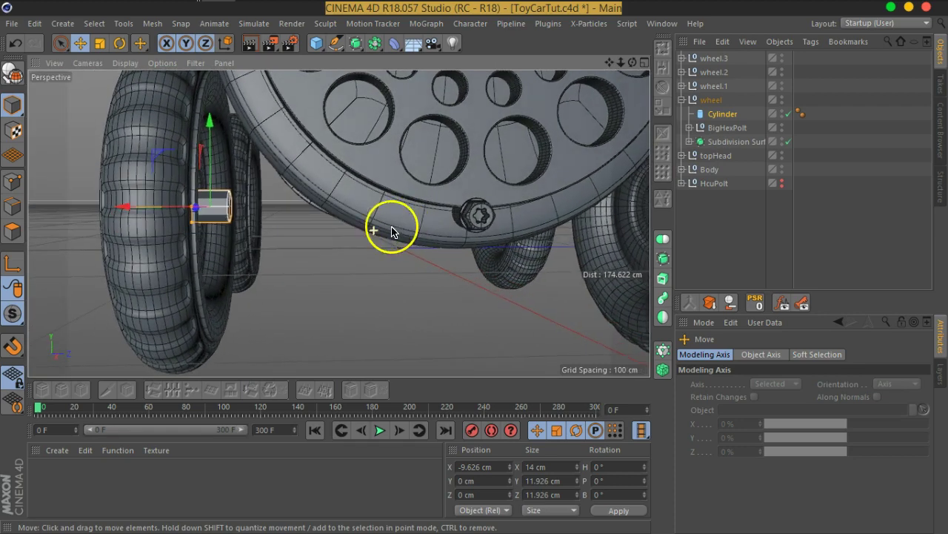
scroll(244, 214, "up", 2)
scroll(214, 207, "up", 2)
scroll(225, 213, "up", 2)
mouse_move(225, 214)
left_mouse_down("alt")
mouse_move(396, 222)
mouse_move(427, 206)
mouse_move(449, 208)
mouse_move(384, 219)
mouse_move(529, 201)
mouse_move(381, 208)
mouse_move(437, 208)
mouse_move(444, 199)
left_mouse_up("alt")
scroll(526, 212, "up", 2)
mouse_move(525, 212)
left_mouse_down("alt")
mouse_move(546, 222)
mouse_move(528, 226)
left_mouse_up("alt")
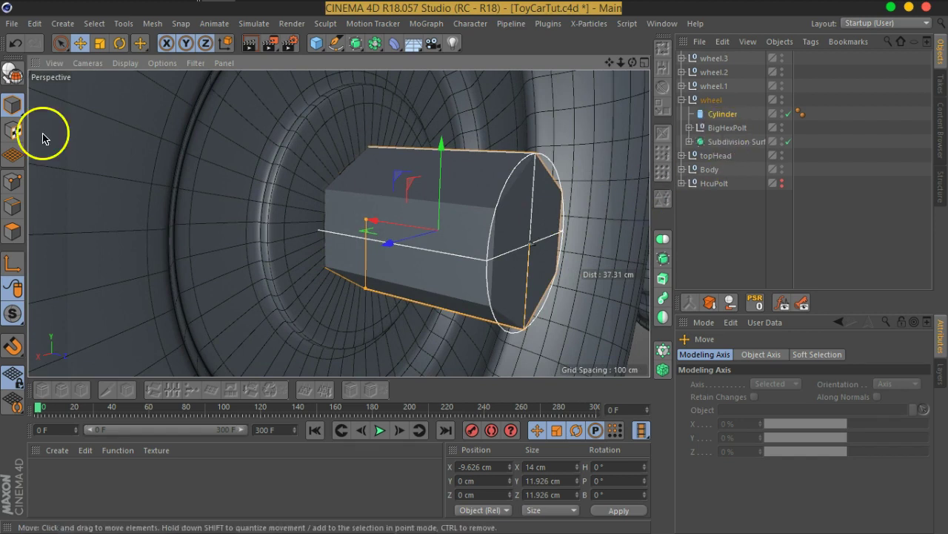
Make the cylinder editable and merge its duplicate points, leaving 14.
left_click(12, 72)
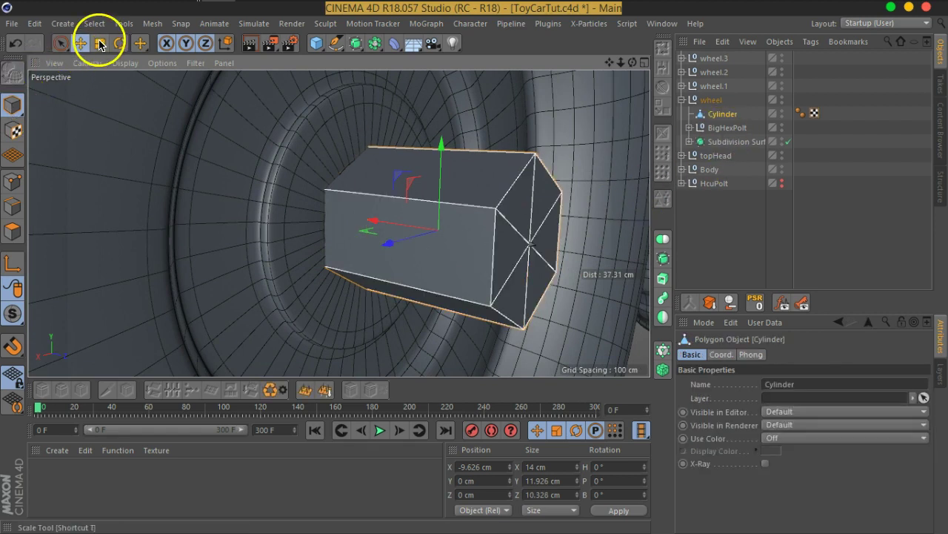
left_click(12, 181)
key("ctrl+a")
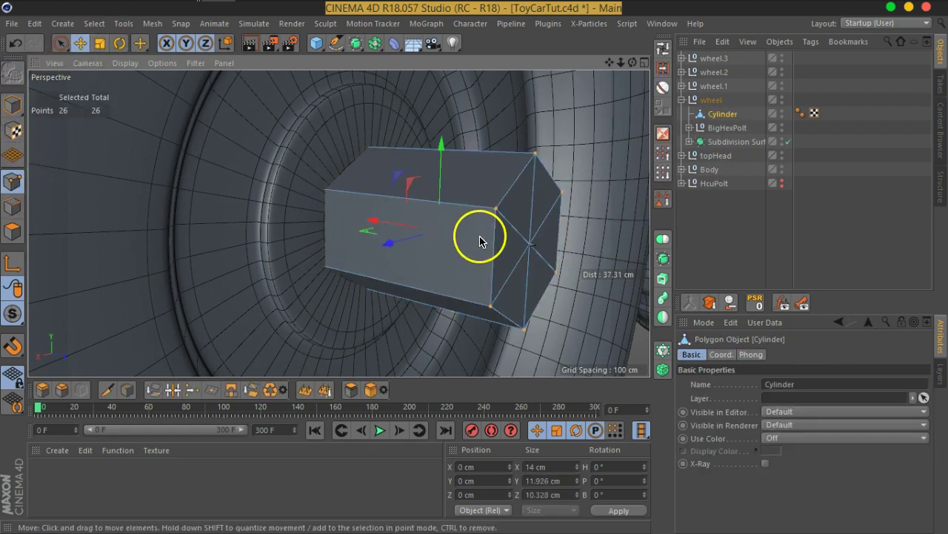
right_click(483, 239)
left_click(542, 507)
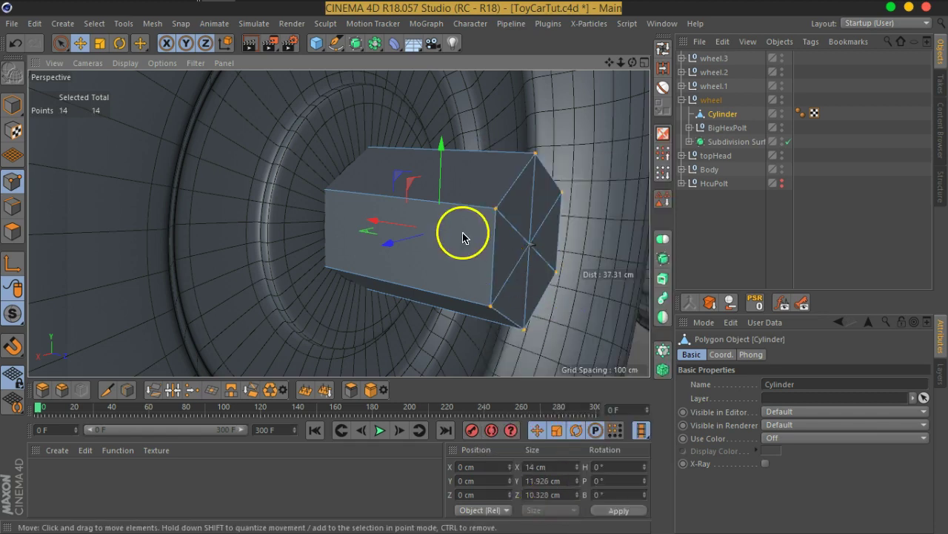
scroll(467, 241, "up", 2)
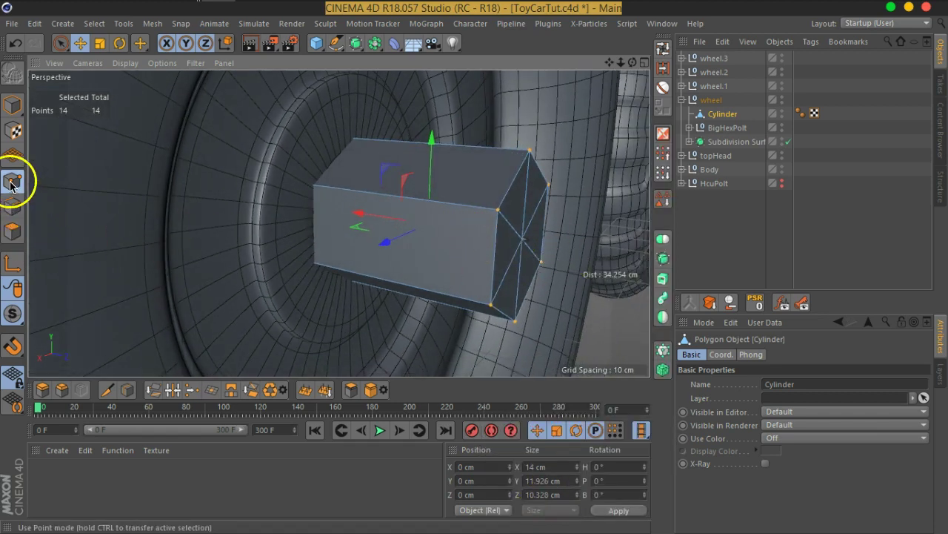
Loop-select the ring of points around the hex head's front face.
left_click(60, 42)
left_click(526, 186)
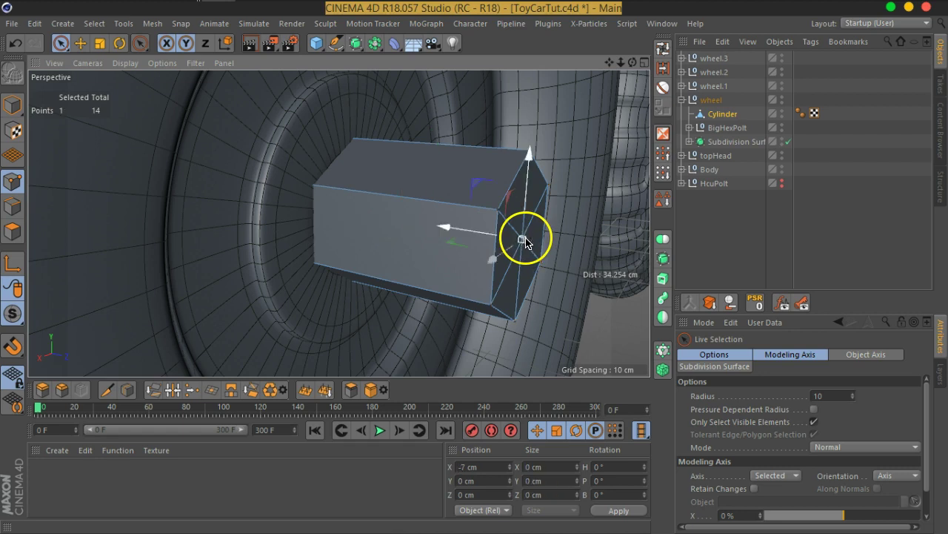
mouse_move(567, 259)
left_mouse_down("alt")
mouse_move(502, 254)
mouse_move(507, 244)
left_mouse_up("alt")
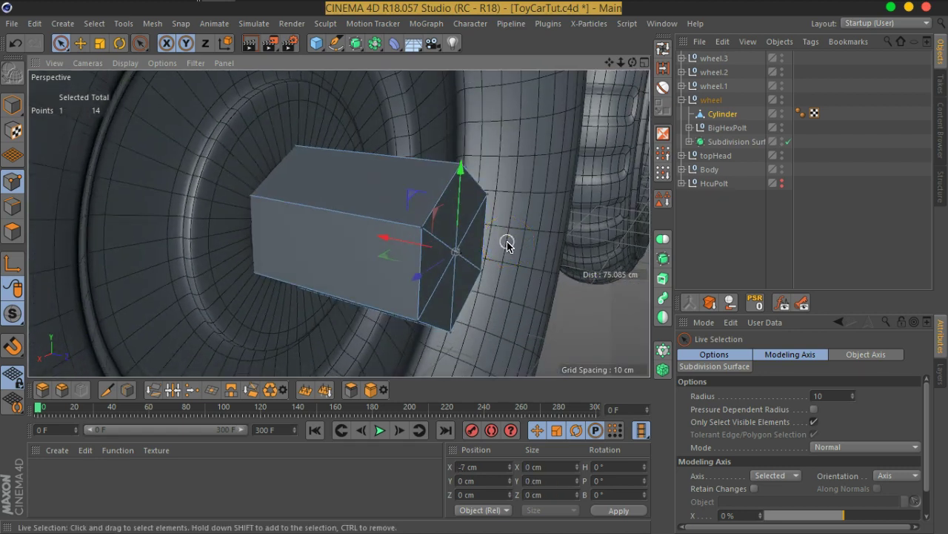
key("u")
key("l")
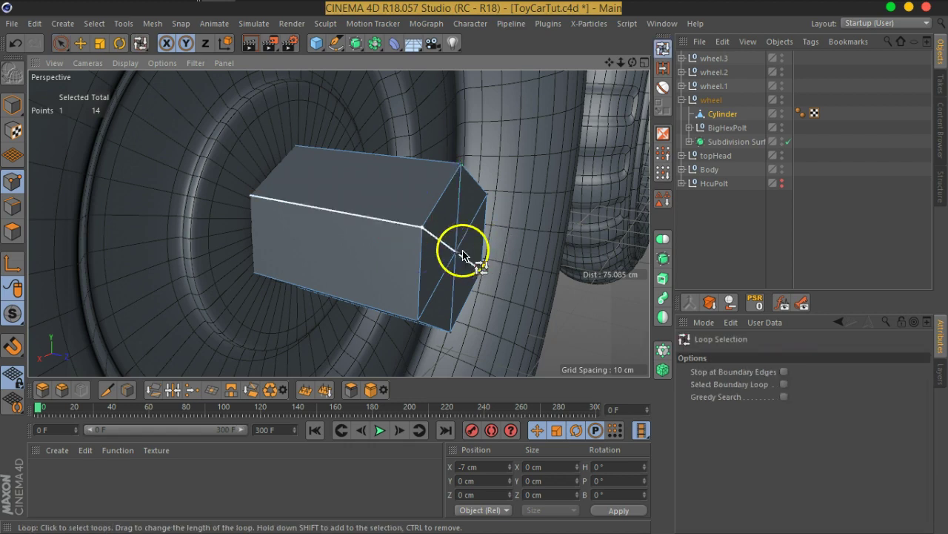
left_click(421, 232)
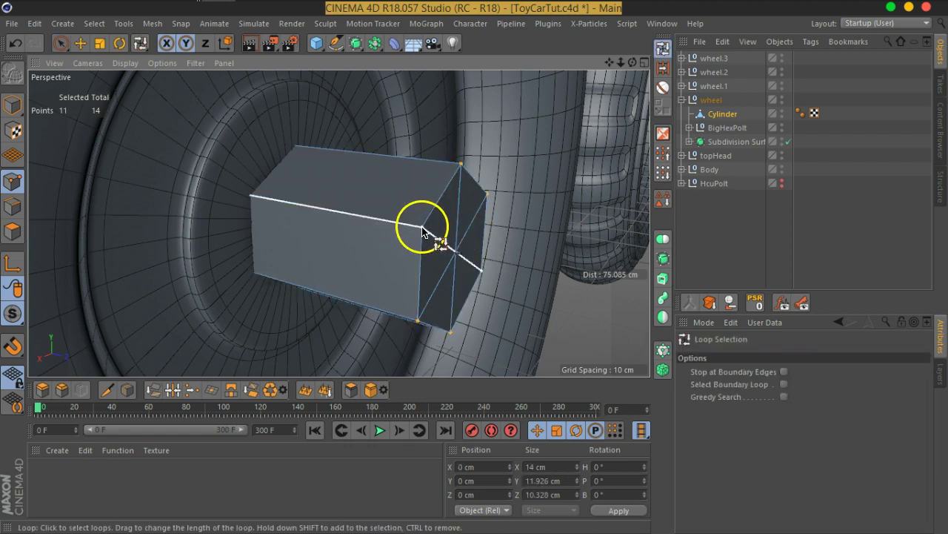
left_click(426, 228)
Push the front face points out along X to -7.888 cm.
left_click(80, 43)
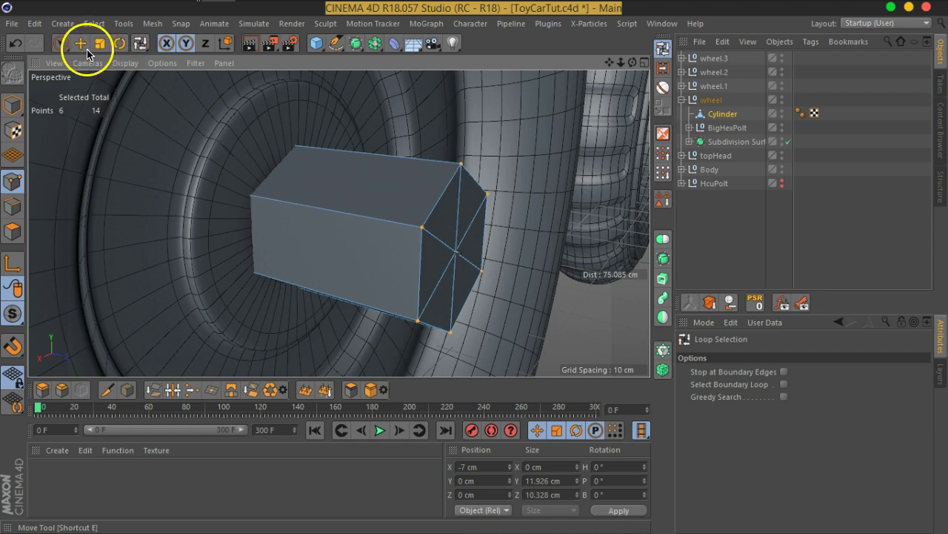
left_click_drag(462, 306, 477, 284, "alt")
scroll(477, 284, "up", 4)
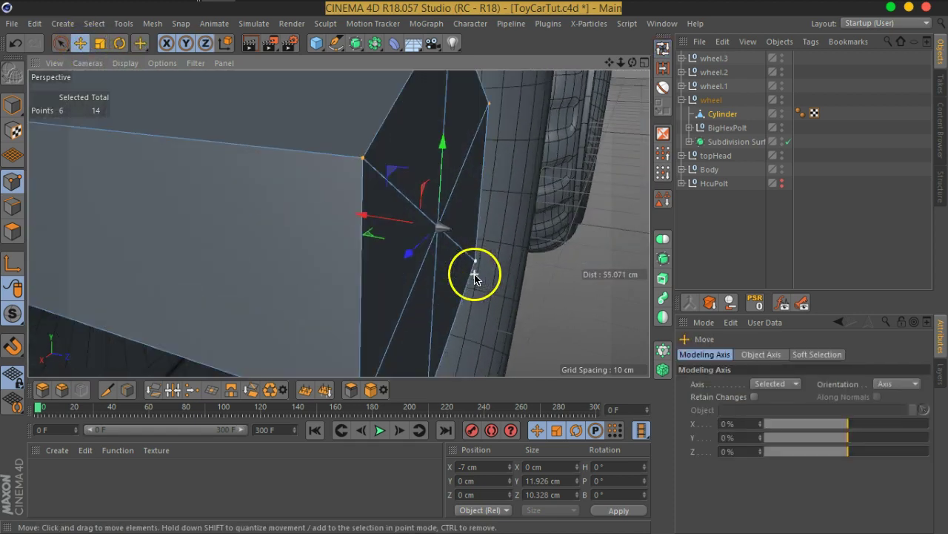
left_click_drag(350, 212, 371, 220)
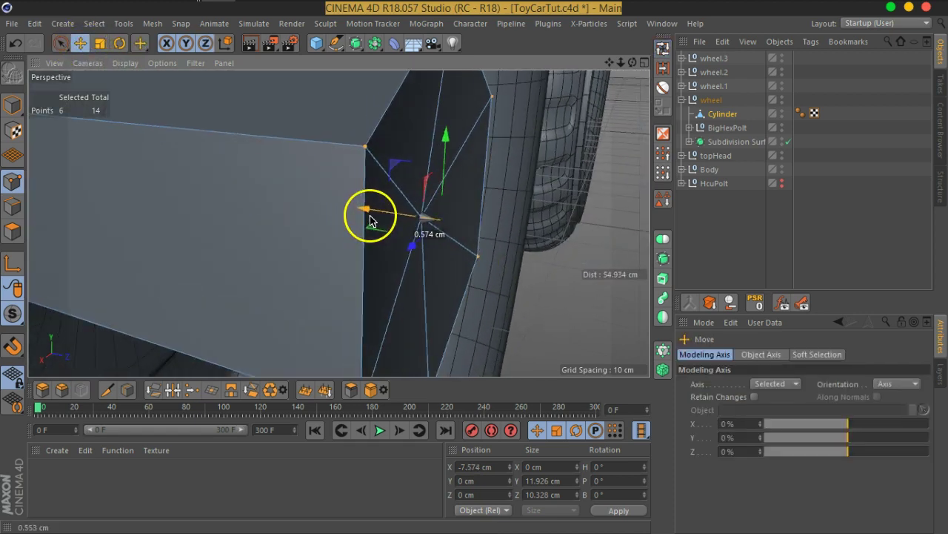
key("ctrl+z")
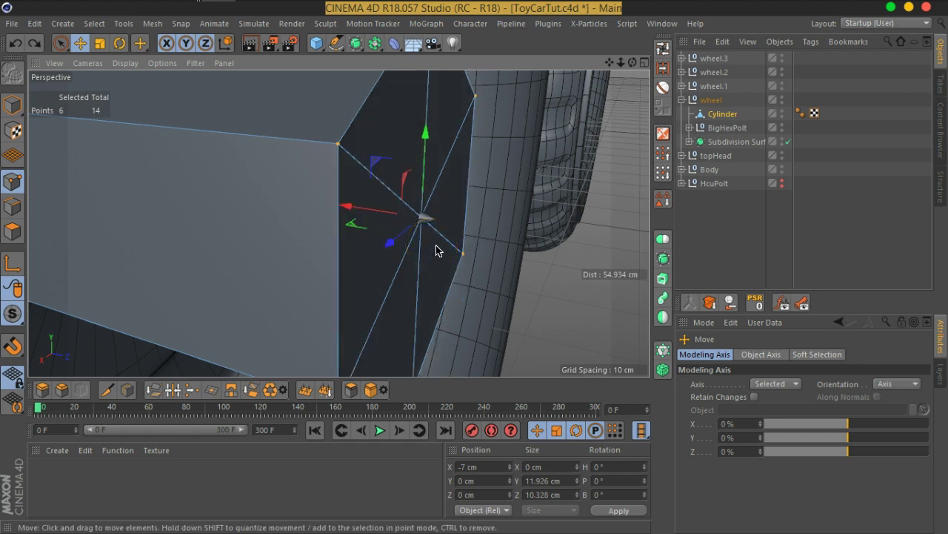
left_click(61, 43)
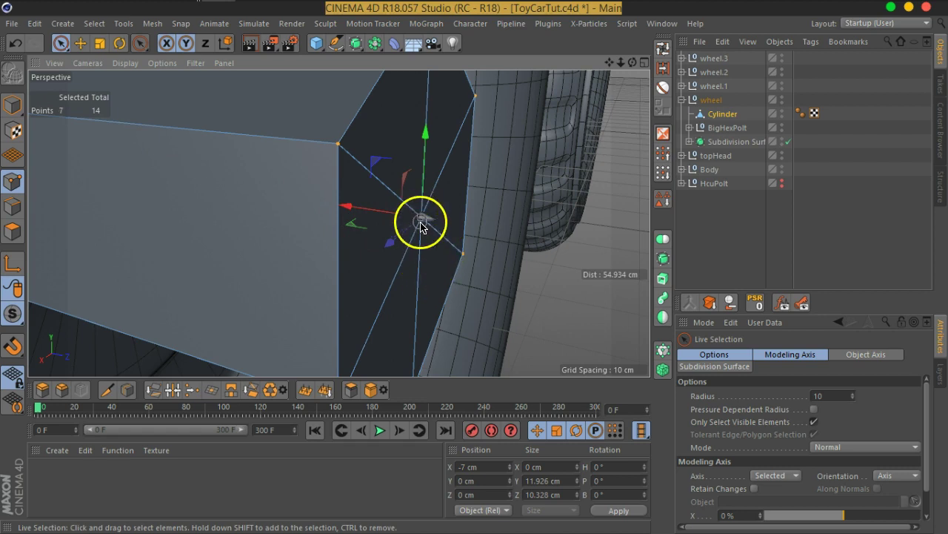
mouse_move(355, 209)
left_mouse_down()
mouse_move(383, 216)
mouse_move(444, 186)
mouse_move(451, 153)
mouse_move(463, 201)
mouse_move(434, 195)
mouse_move(428, 205)
mouse_move(283, 231)
left_mouse_up()
scroll(383, 216, "down", 3)
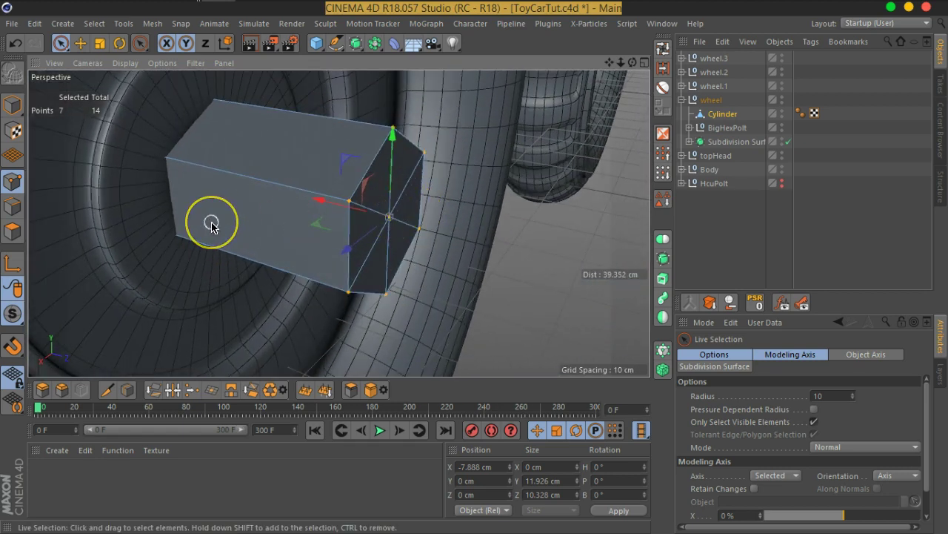
scroll(211, 225, "up", 3)
scroll(212, 225, "up", 3)
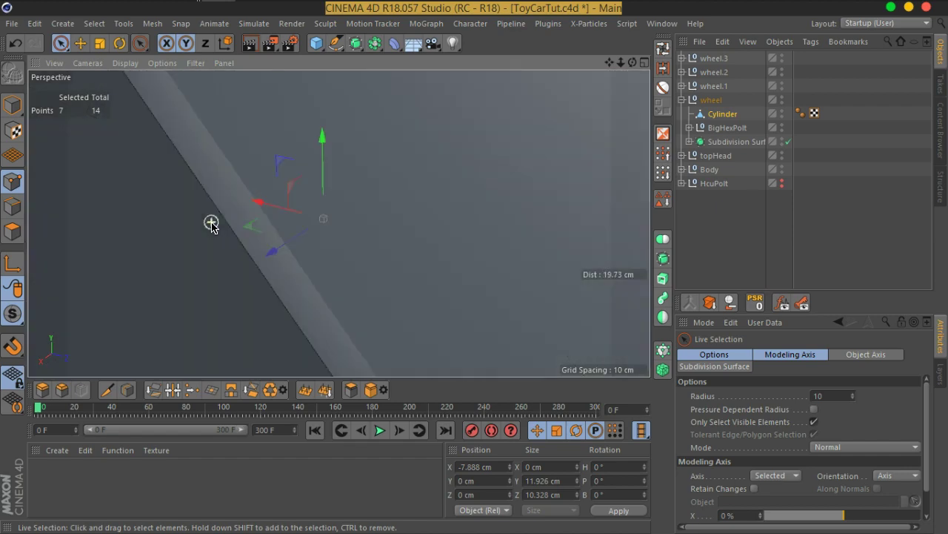
scroll(211, 225, "up", 2)
scroll(211, 226, "up", 3)
scroll(211, 225, "down", 3)
Enlarge the Right side view to fill the viewport area.
scroll(211, 225, "down", 3)
mouse_move(212, 223)
left_mouse_down("alt")
mouse_move(290, 220)
mouse_move(327, 179)
mouse_move(287, 200)
mouse_move(330, 176)
left_mouse_up("alt")
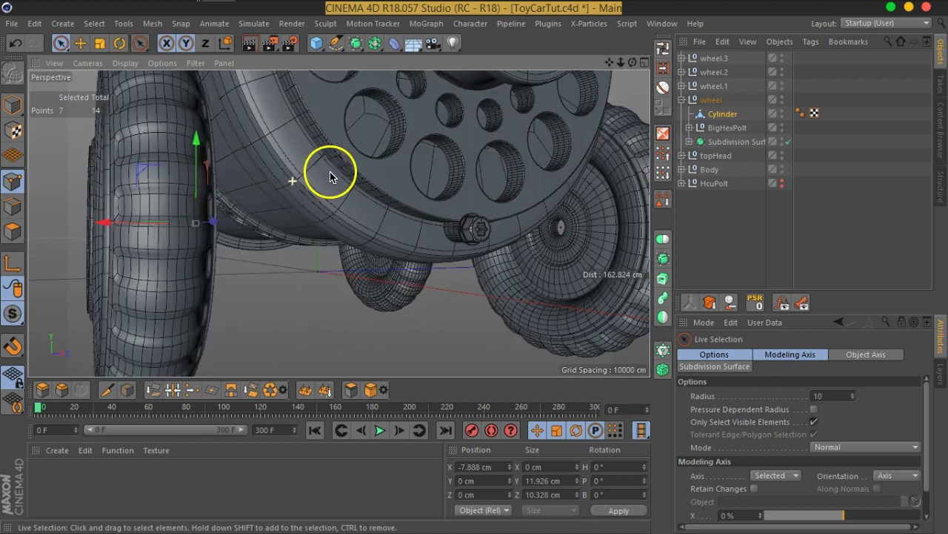
left_click(643, 62)
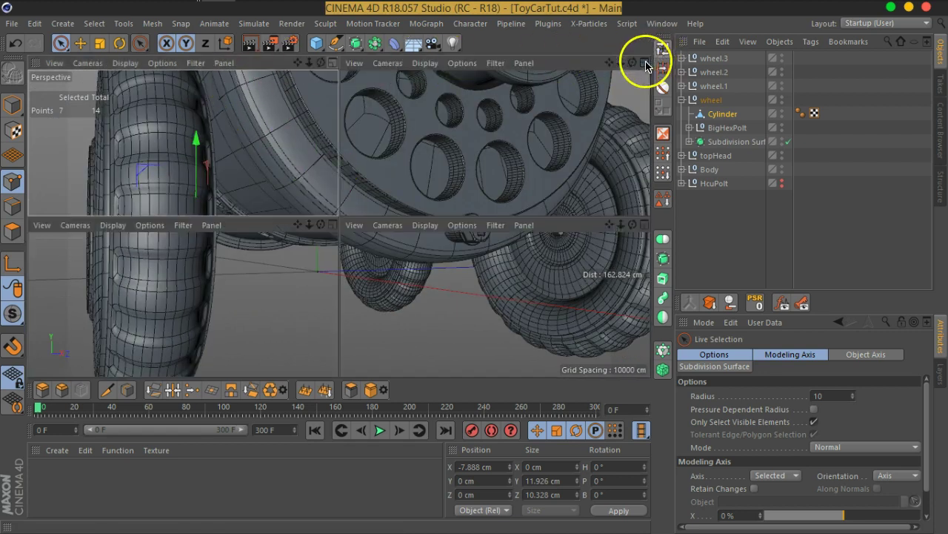
left_click(333, 225)
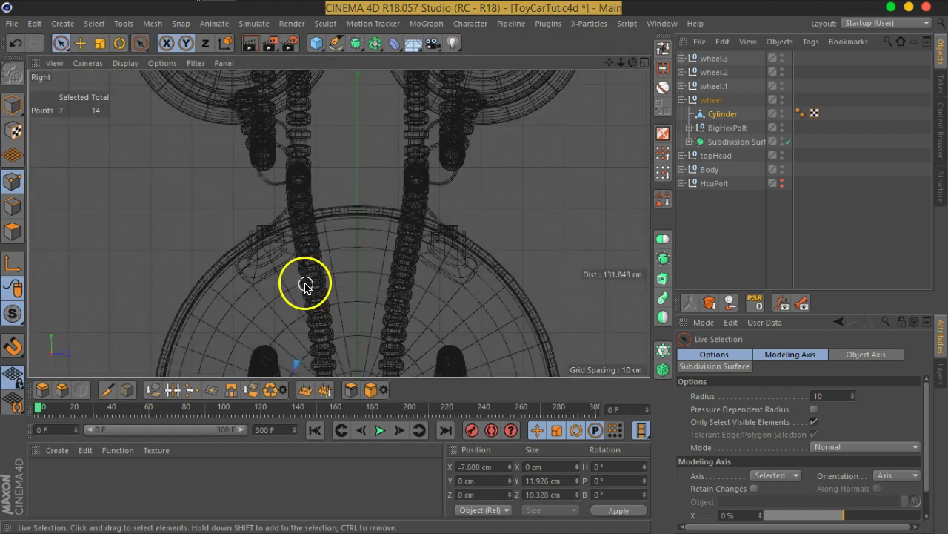
scroll(304, 279, "down", 5)
scroll(303, 278, "up", 1)
scroll(375, 212, "up", 1)
scroll(370, 271, "up", 1)
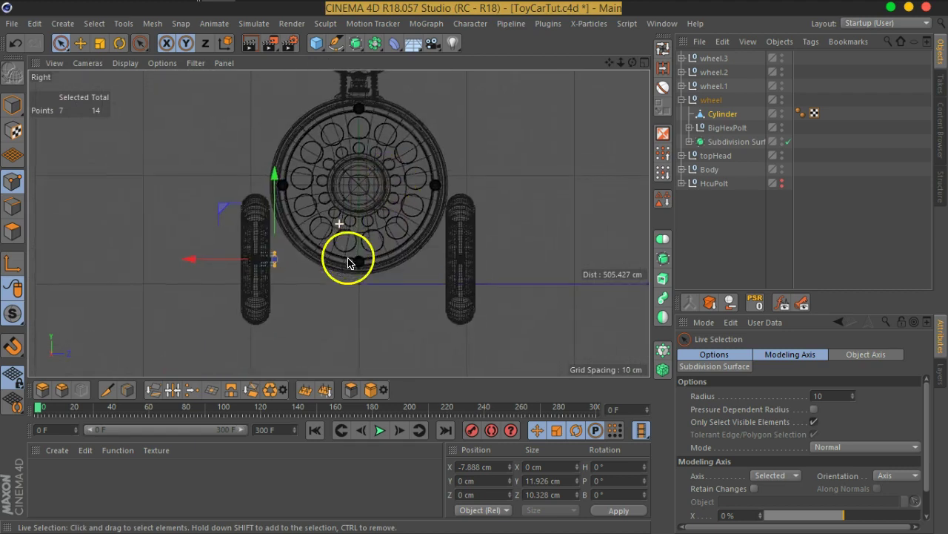
scroll(349, 258, "up", 1)
Draw a 21-point zigzag Bezier spline with the Pen beside the wheel hub.
left_click(335, 48)
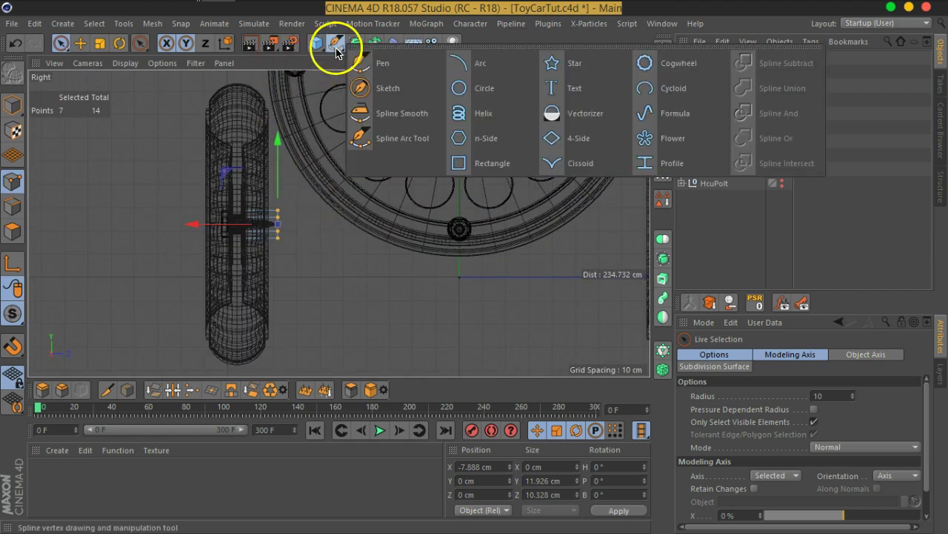
left_click(362, 63)
scroll(413, 239, "down", 1)
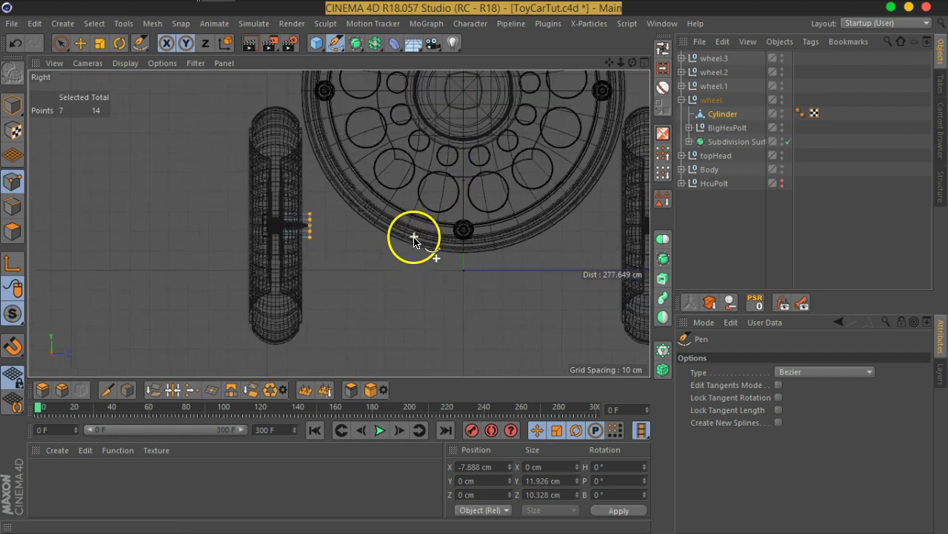
middle_click_drag(467, 245, 463, 238, "alt")
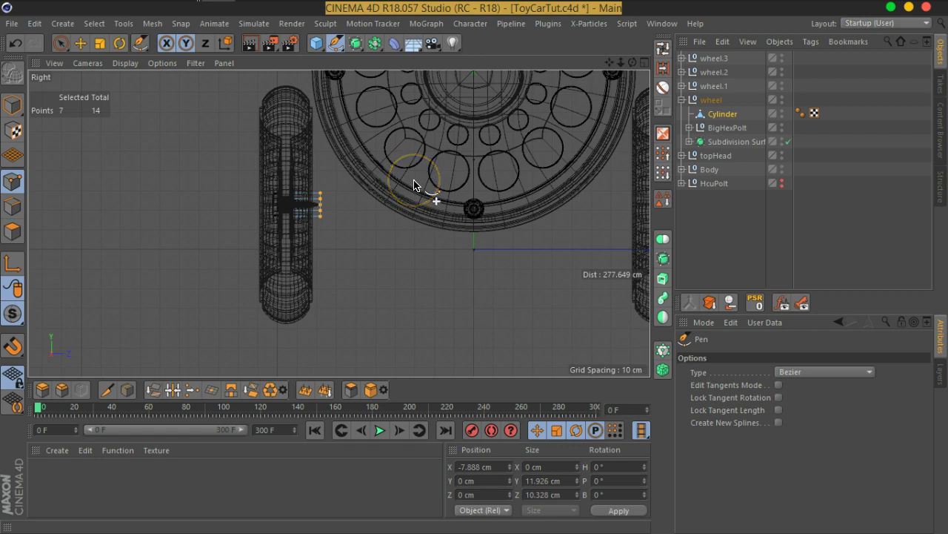
left_click(413, 181)
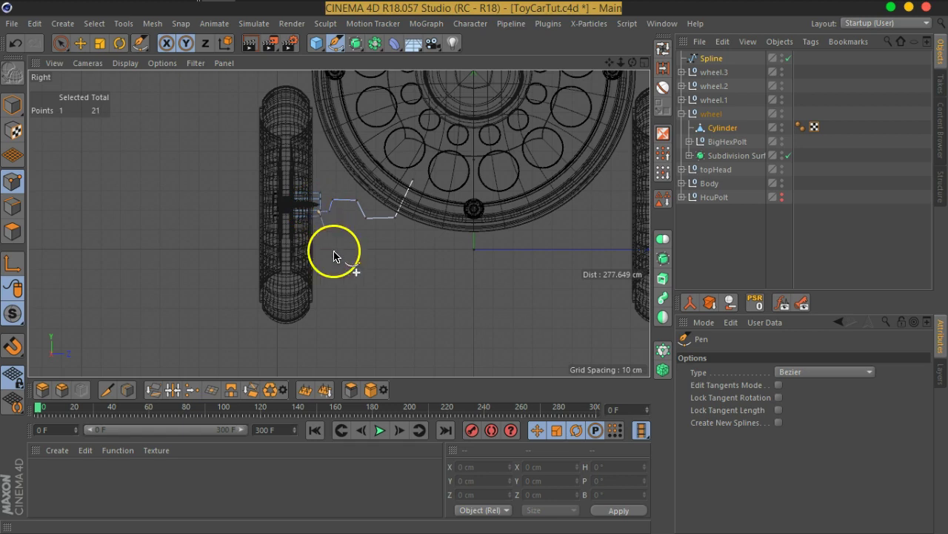
key("Escape")
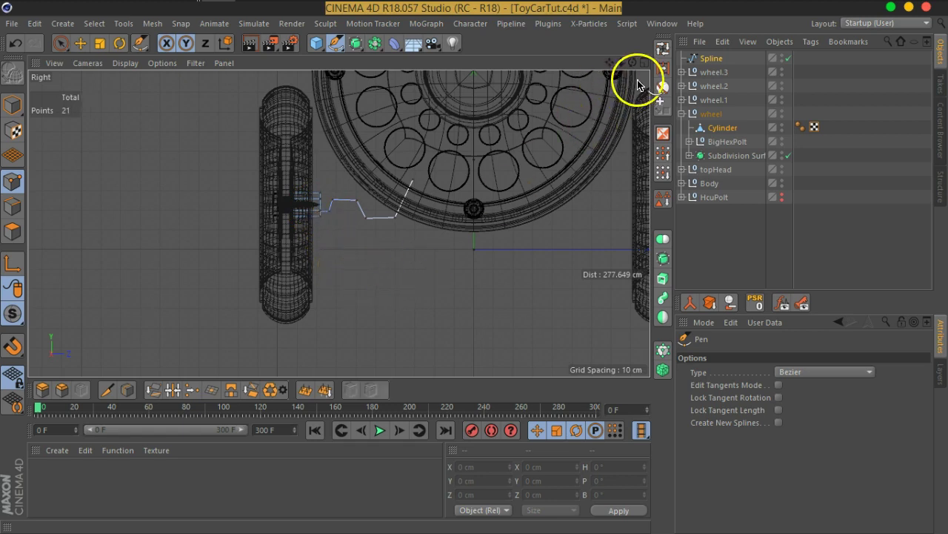
Add a Rectangle spline and set its Width to 1 cm.
left_click(336, 43)
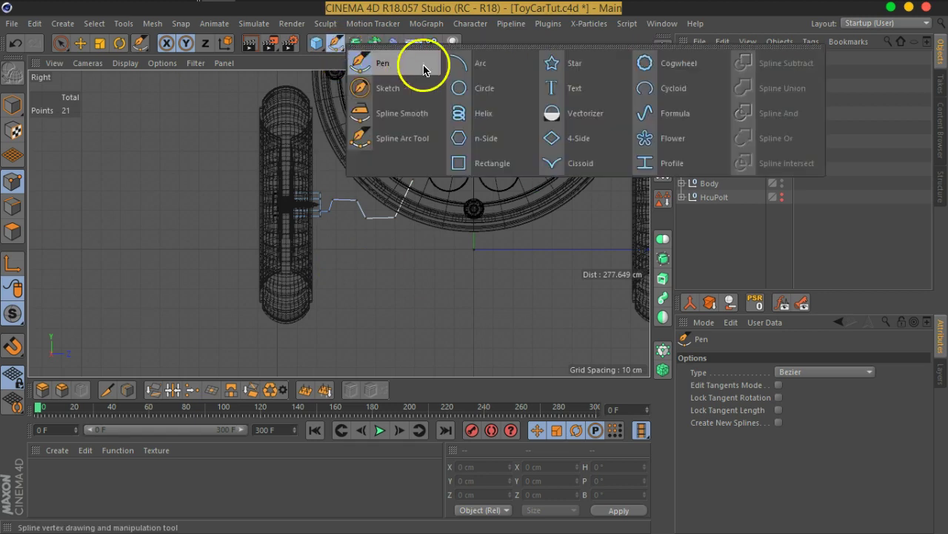
left_click(504, 161)
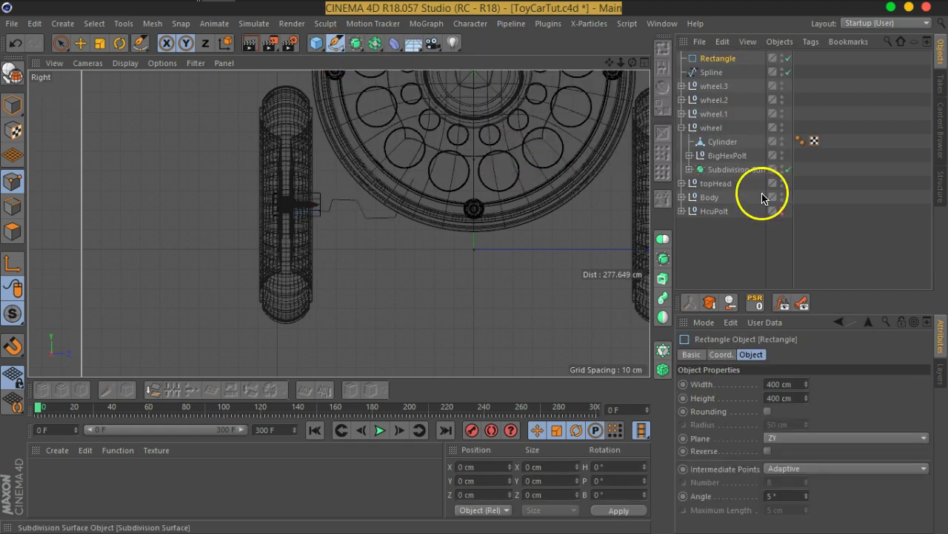
double_click(796, 385)
type("1")
key("Tab")
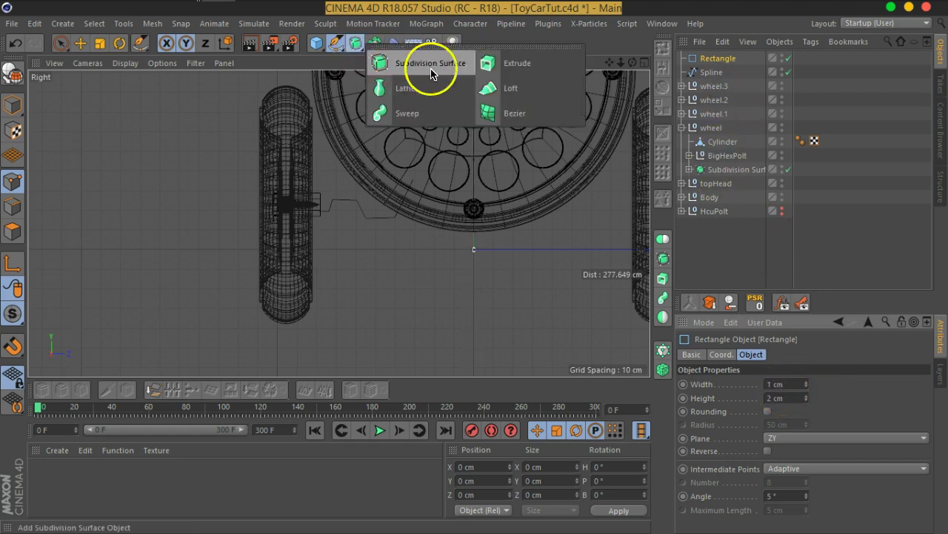
Add a Sweep holding the Rectangle and Spline, viewed in the Perspective view.
left_click_drag(371, 58, 434, 106)
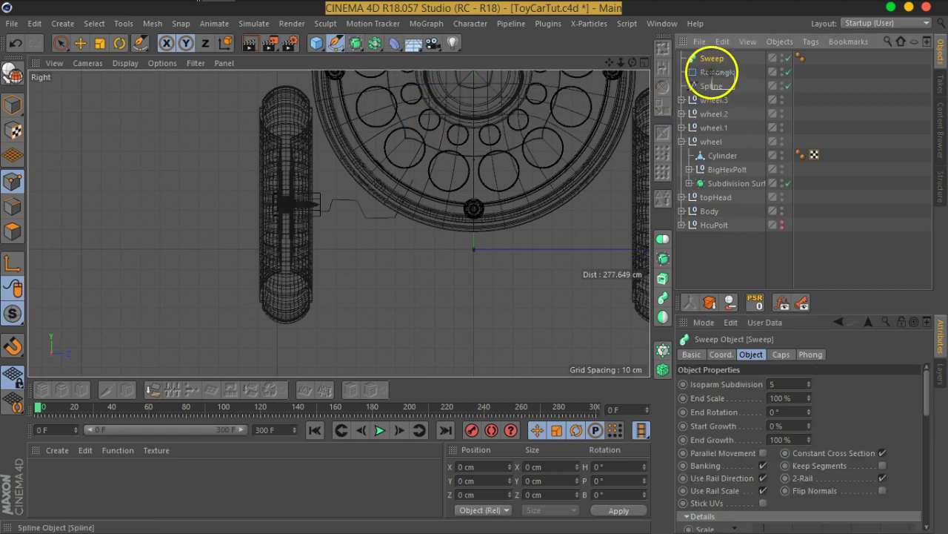
left_click(712, 73, "shift")
left_click_drag(711, 65, 710, 61)
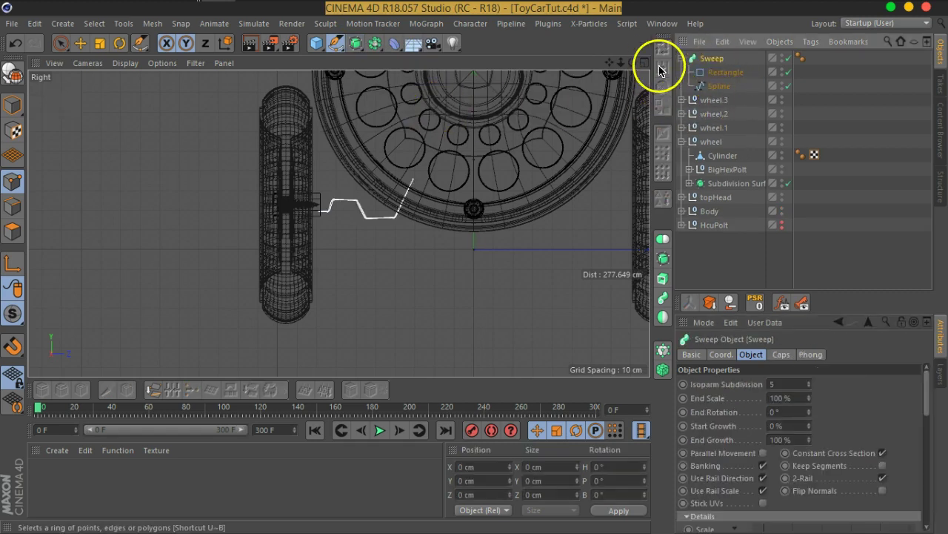
left_click(644, 62)
left_click_drag(308, 65, 321, 68)
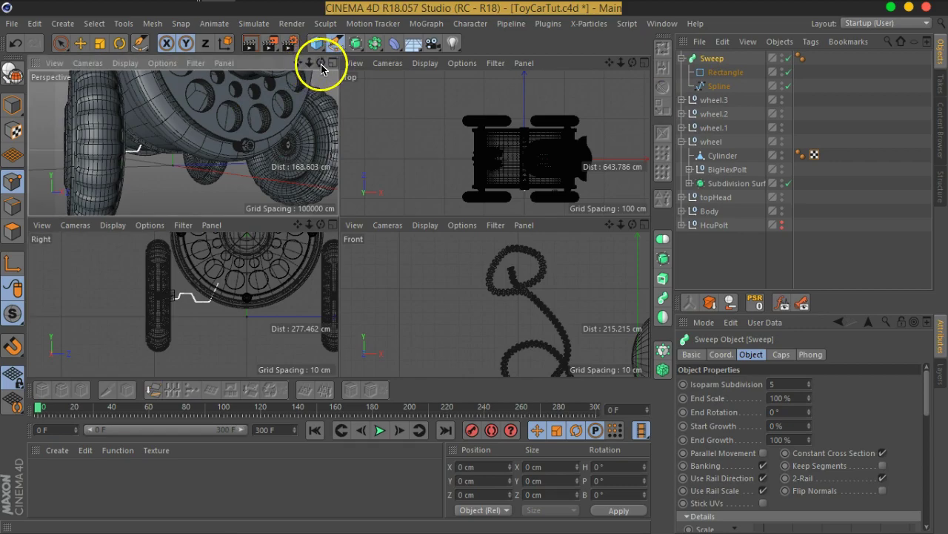
left_click(333, 64)
mouse_move(451, 233)
left_mouse_down("alt")
mouse_move(377, 197)
mouse_move(410, 177)
mouse_move(456, 302)
mouse_move(275, 317)
mouse_move(464, 229)
mouse_move(345, 186)
mouse_move(148, 259)
mouse_move(289, 214)
mouse_move(311, 227)
mouse_move(269, 236)
left_mouse_up("alt")
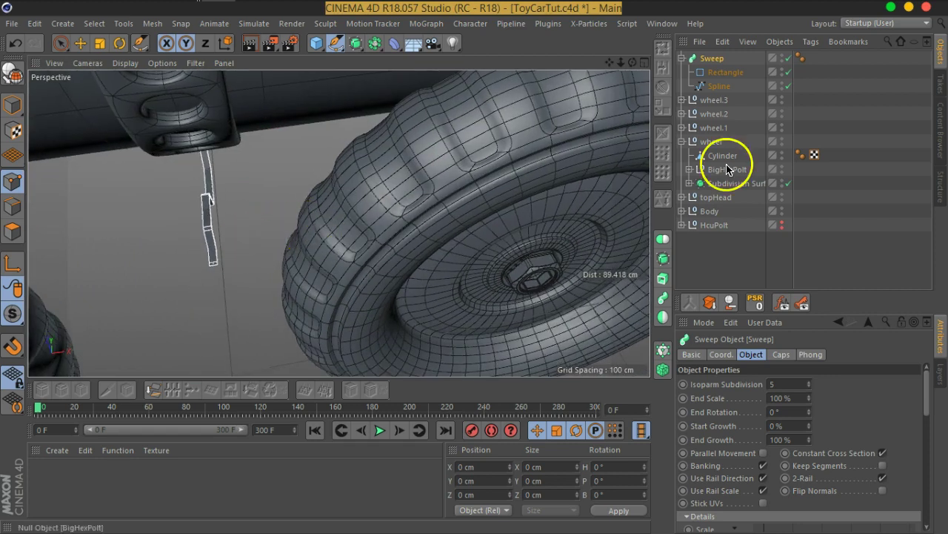
Resize the Rectangle profile to 3 cm wide and 6 cm high.
left_click(728, 74)
left_click_drag(806, 388, 807, 391)
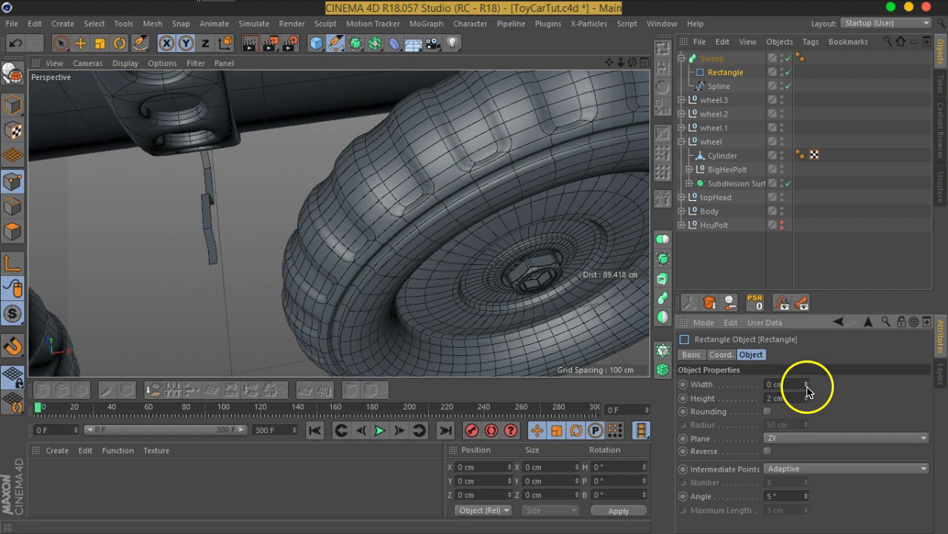
left_click_drag(807, 398, 807, 397)
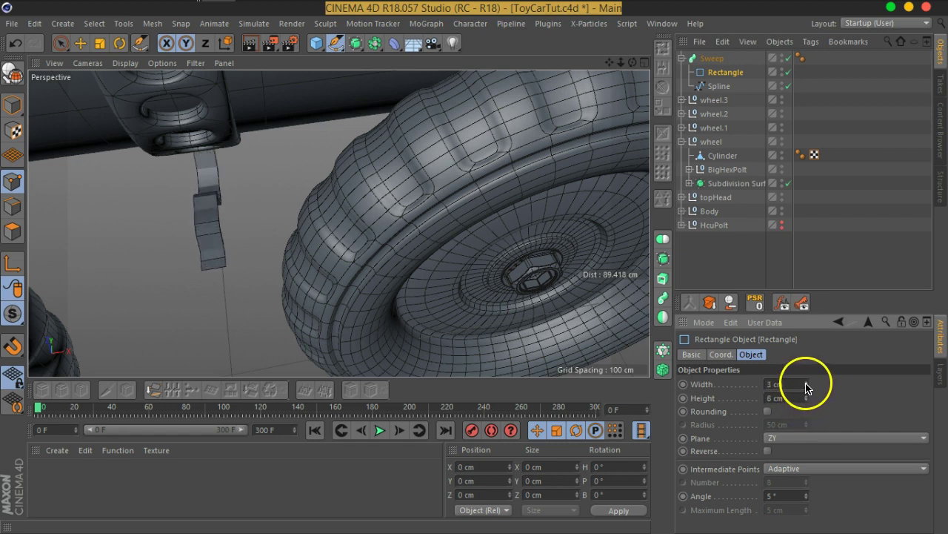
mouse_move(122, 226)
left_mouse_down("alt")
mouse_move(205, 197)
mouse_move(131, 318)
mouse_move(281, 264)
mouse_move(313, 195)
mouse_move(322, 216)
mouse_move(331, 186)
mouse_move(376, 183)
mouse_move(292, 195)
mouse_move(69, 170)
mouse_move(42, 153)
mouse_move(380, 118)
left_mouse_up("alt")
Toggle the Rectangle profile off, inspect the zigzag spline, then re-enable the Rectangle.
left_click(788, 73)
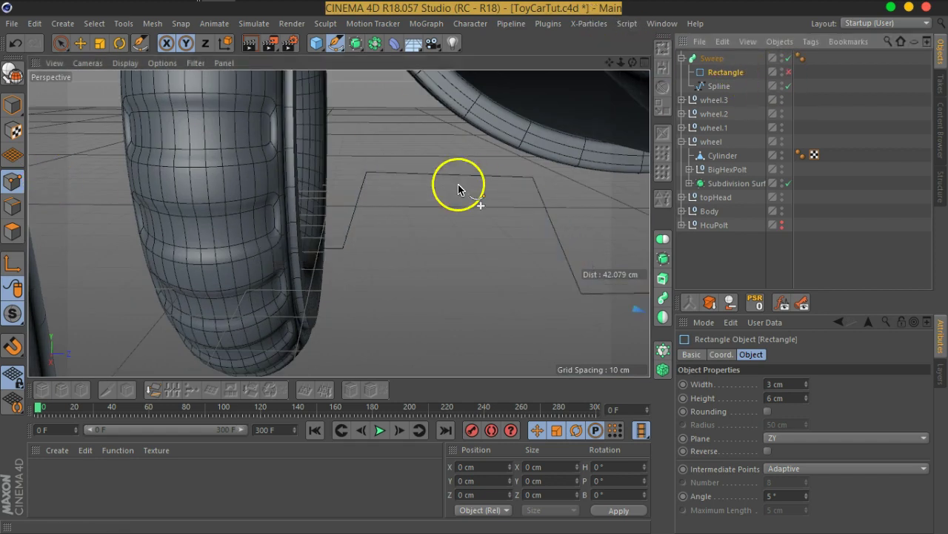
left_click_drag(462, 186, 484, 194, "alt")
left_click(712, 84)
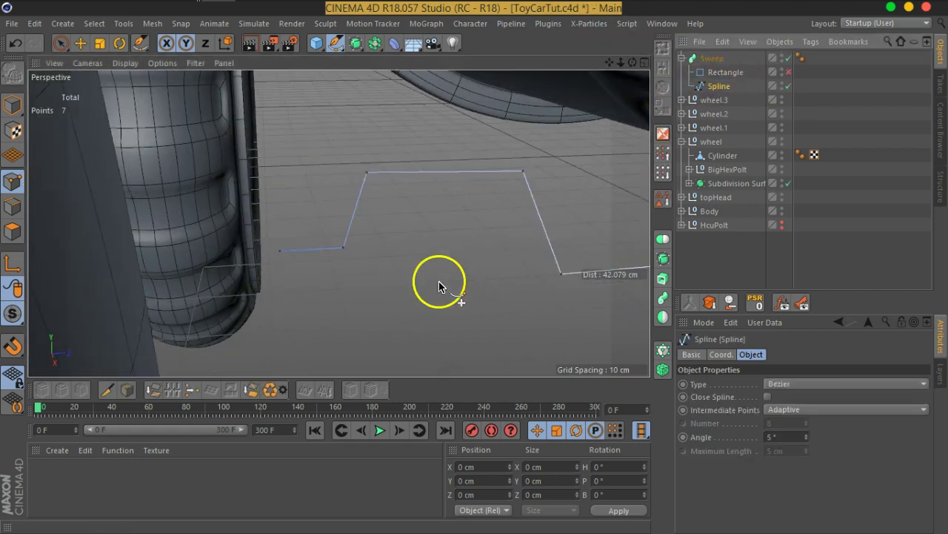
mouse_move(528, 273)
left_mouse_down("alt")
mouse_move(565, 245)
mouse_move(364, 186)
mouse_move(563, 160)
left_mouse_up("alt")
left_click(722, 72)
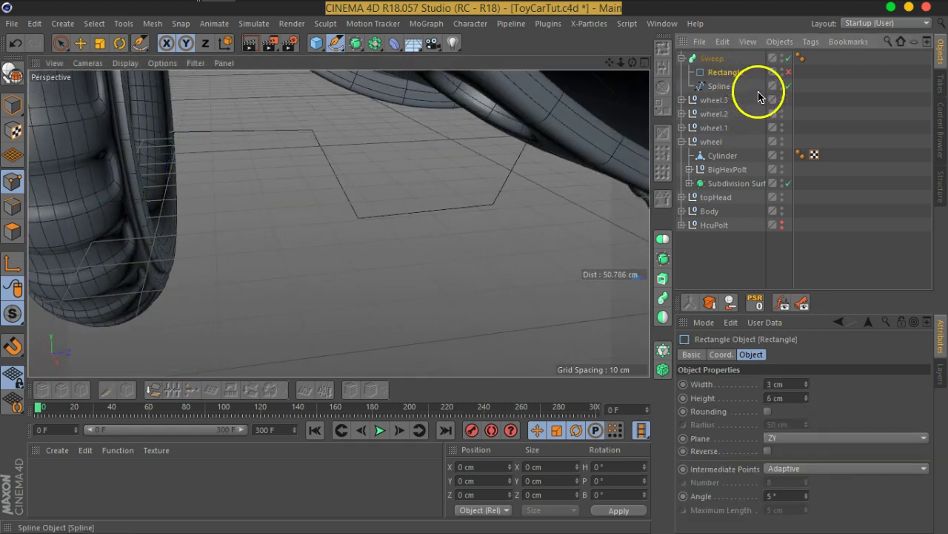
left_click(788, 73)
Set the Rectangle profile plane to XY with Rounding on at a 1 cm radius.
left_click(798, 438)
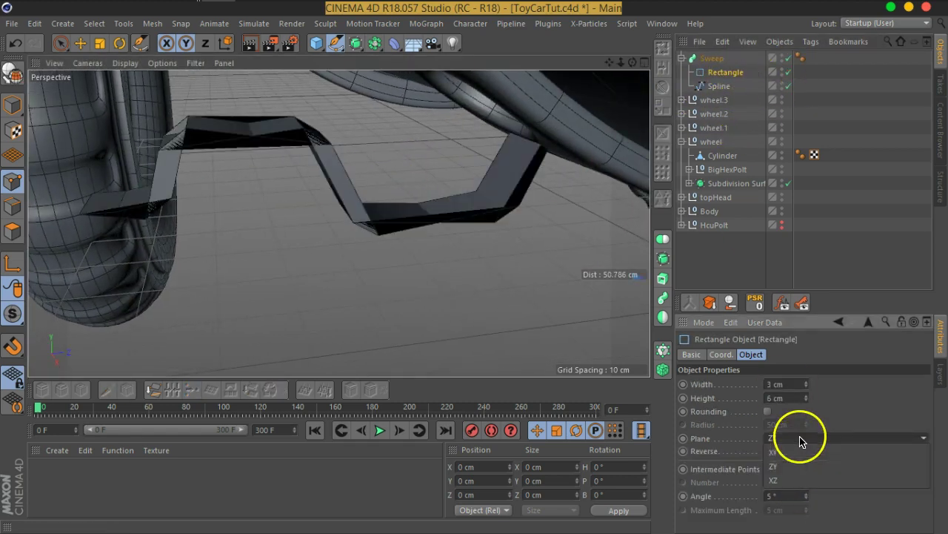
left_click(798, 451)
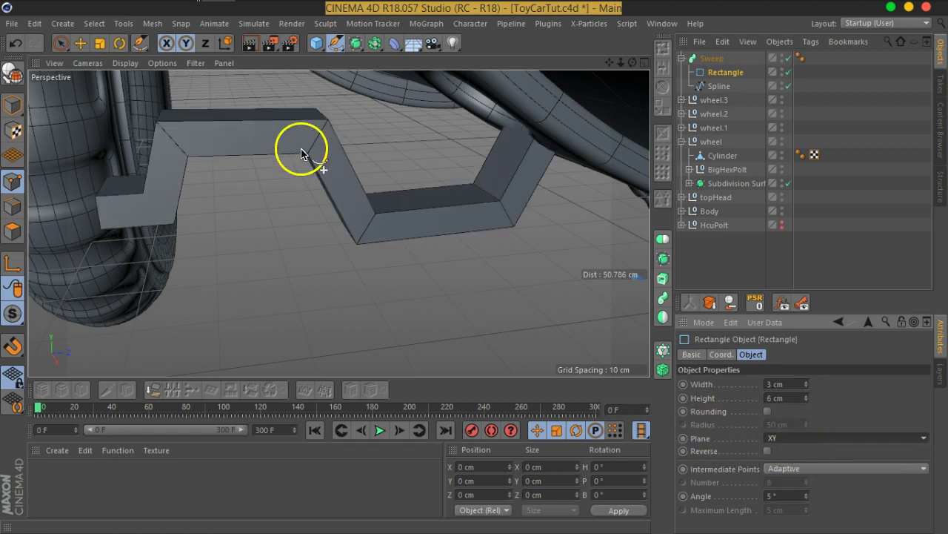
left_click_drag(301, 154, 346, 185, "alt")
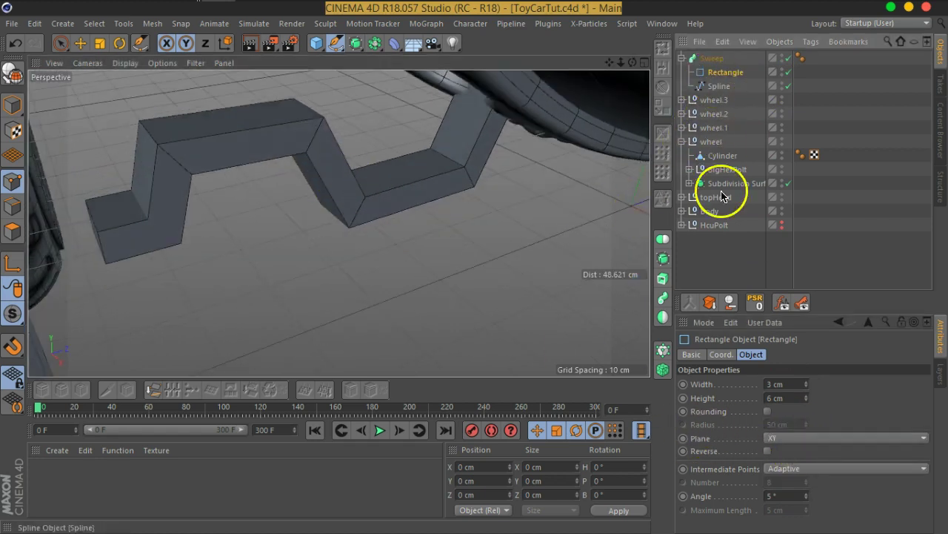
left_click(768, 412)
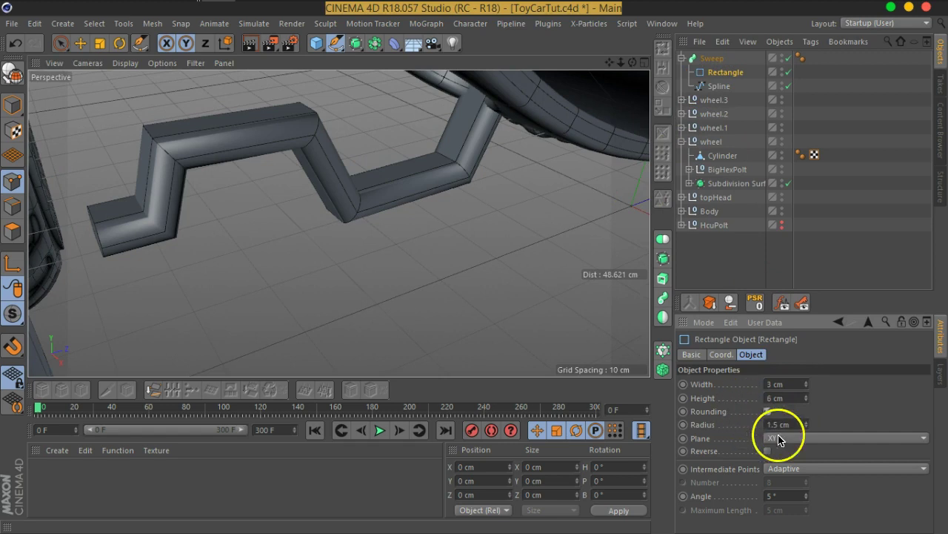
left_click_drag(799, 424, 799, 423)
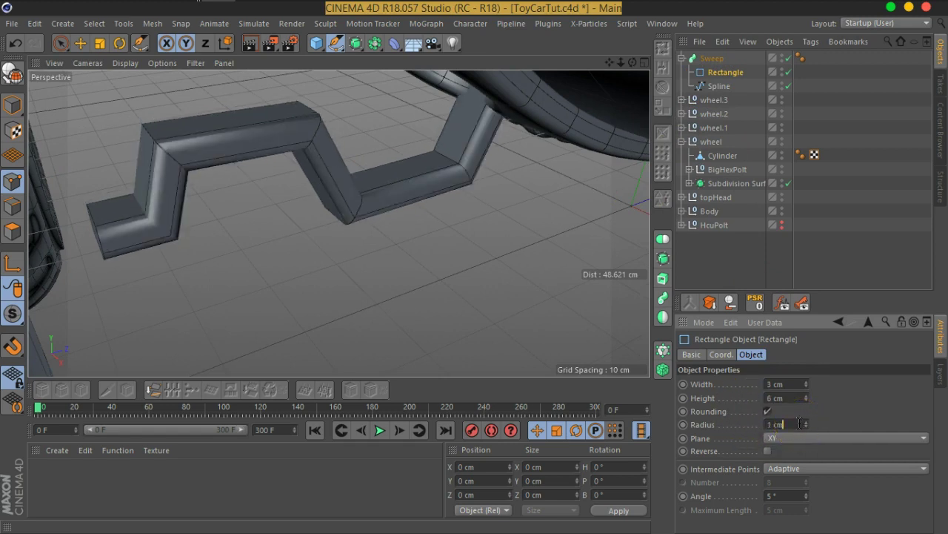
left_click(806, 425)
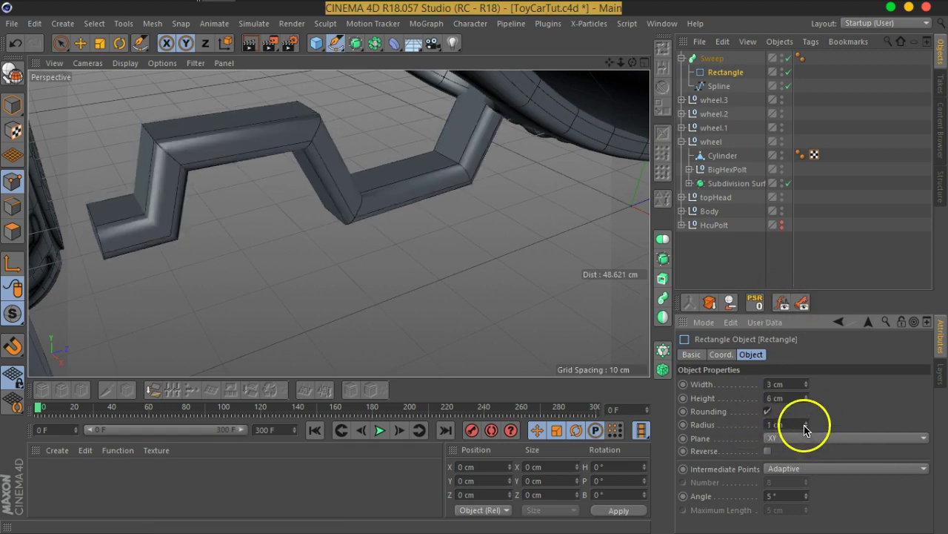
mouse_move(282, 158)
left_mouse_down("alt")
mouse_move(263, 128)
mouse_move(286, 149)
left_mouse_up("alt")
left_click(726, 86)
Frame the zigzag Spline and re-centre its axis with Mesh > Axis Center.
left_click(723, 56)
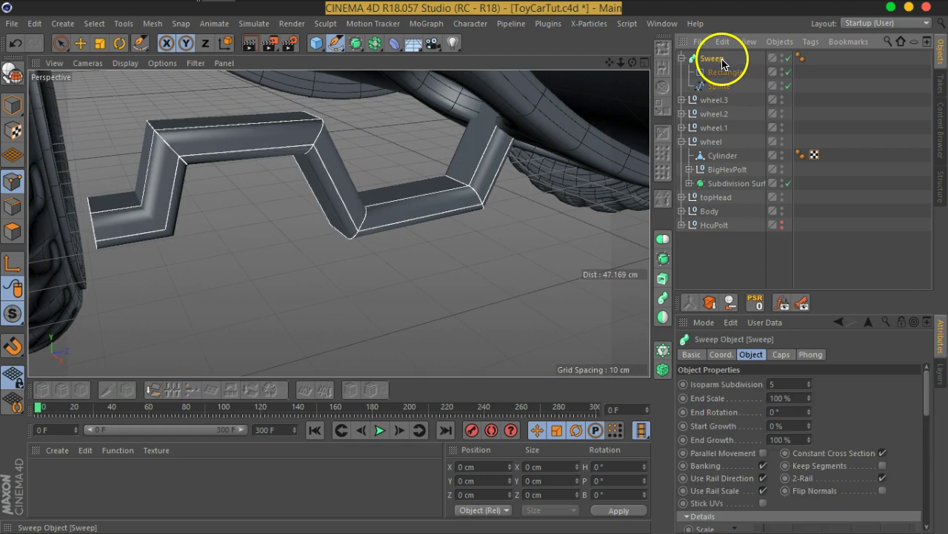
left_click(723, 86)
left_click(80, 43)
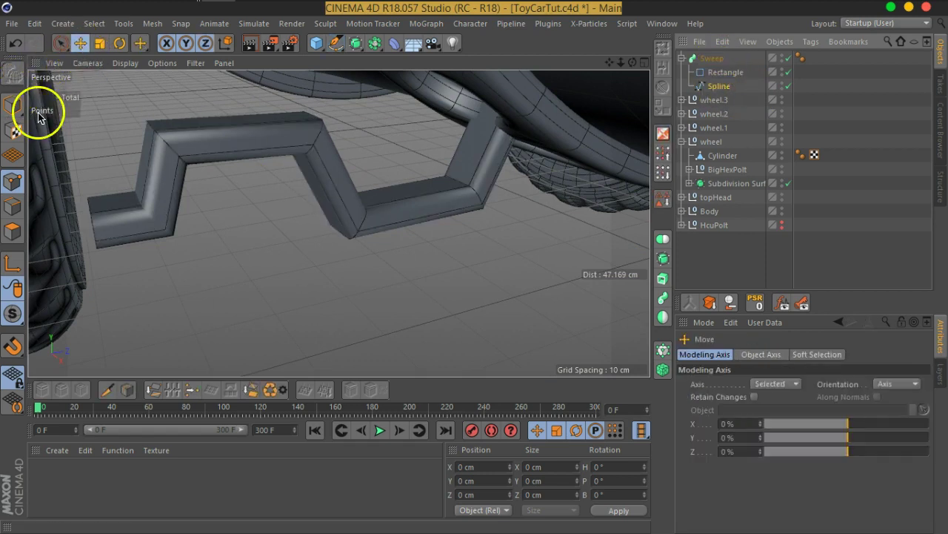
key("o")
scroll(447, 209, "down", 2)
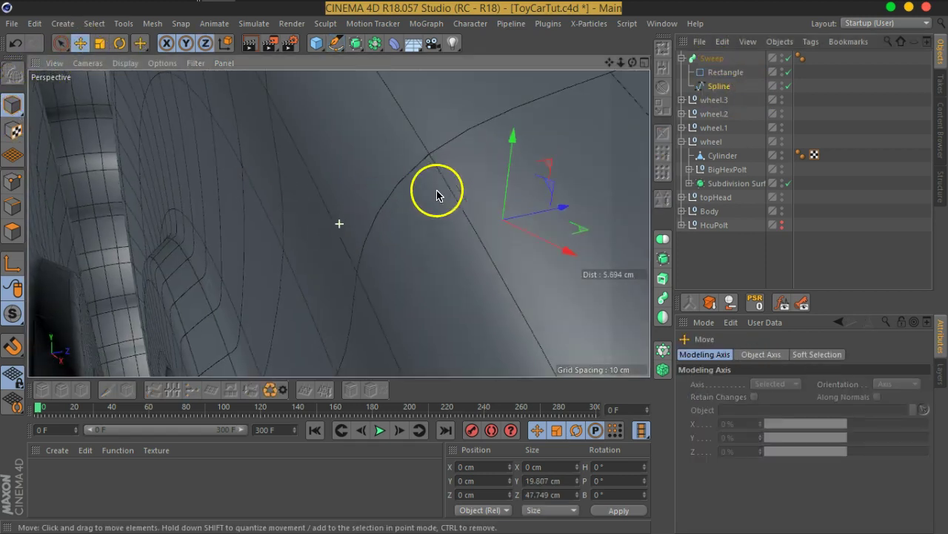
scroll(437, 192, "down", 2)
scroll(313, 218, "down", 3)
scroll(313, 218, "down", 2)
scroll(474, 229, "down", 3)
scroll(434, 233, "down", 1)
left_click(152, 23)
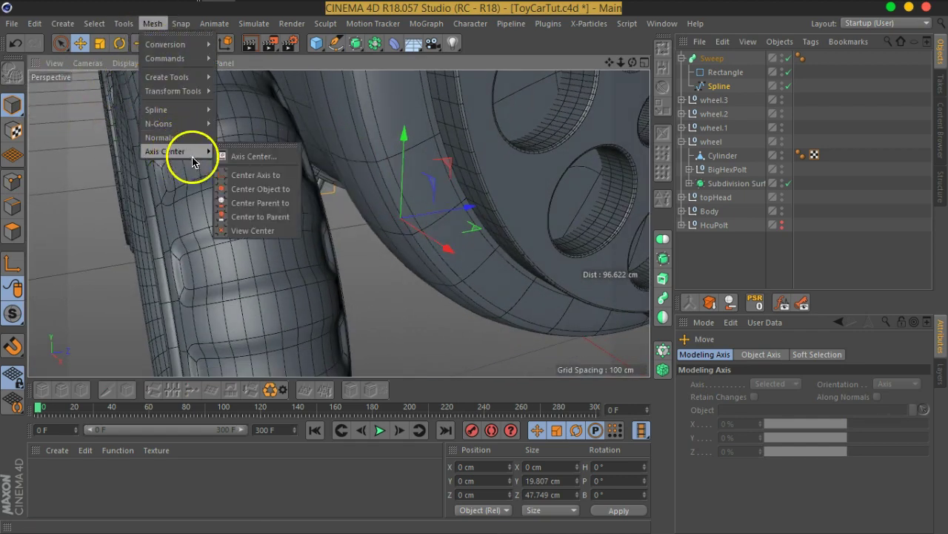
left_click(239, 169)
Move the spline to X 76.33 cm and Y 28.602 cm to meet the hub block.
left_click_drag(306, 202, 423, 290)
scroll(442, 243, "down", 1)
mouse_move(443, 243)
left_mouse_down("alt")
mouse_move(423, 205)
mouse_move(371, 197)
mouse_move(332, 165)
mouse_move(351, 223)
left_mouse_up("alt")
scroll(350, 222, "up", 3)
mouse_move(485, 275)
left_mouse_down("alt")
mouse_move(546, 233)
mouse_move(566, 205)
mouse_move(527, 201)
left_mouse_up("alt")
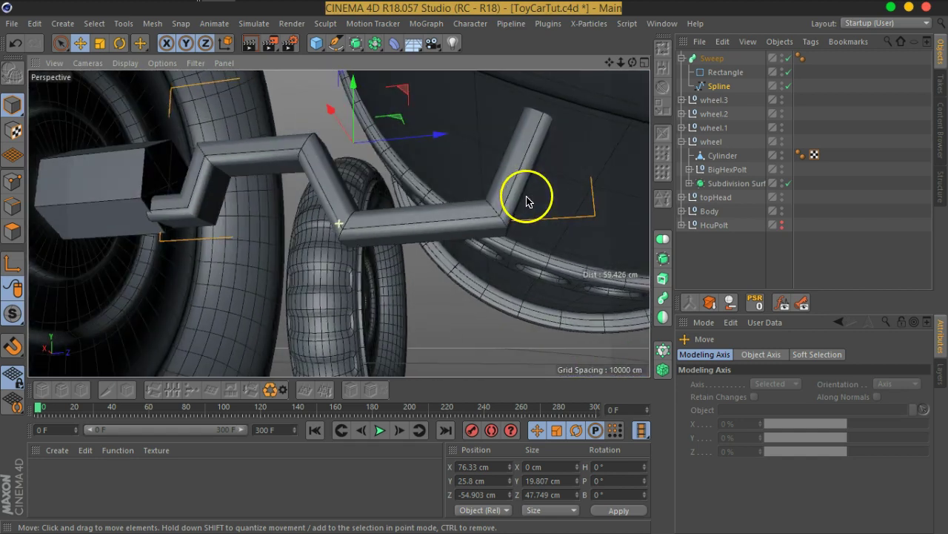
left_click_drag(293, 209, 317, 217, "alt")
left_click_drag(413, 122, 429, 99)
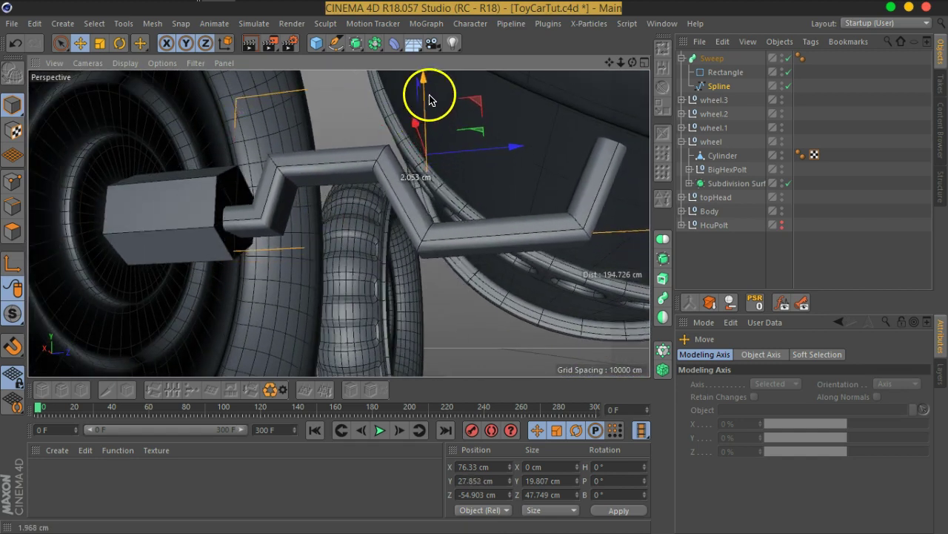
mouse_move(430, 99)
left_mouse_down()
mouse_move(432, 89)
mouse_move(415, 143)
mouse_move(504, 288)
mouse_move(413, 221)
mouse_move(360, 144)
mouse_move(402, 194)
mouse_move(466, 214)
mouse_move(437, 200)
left_mouse_up()
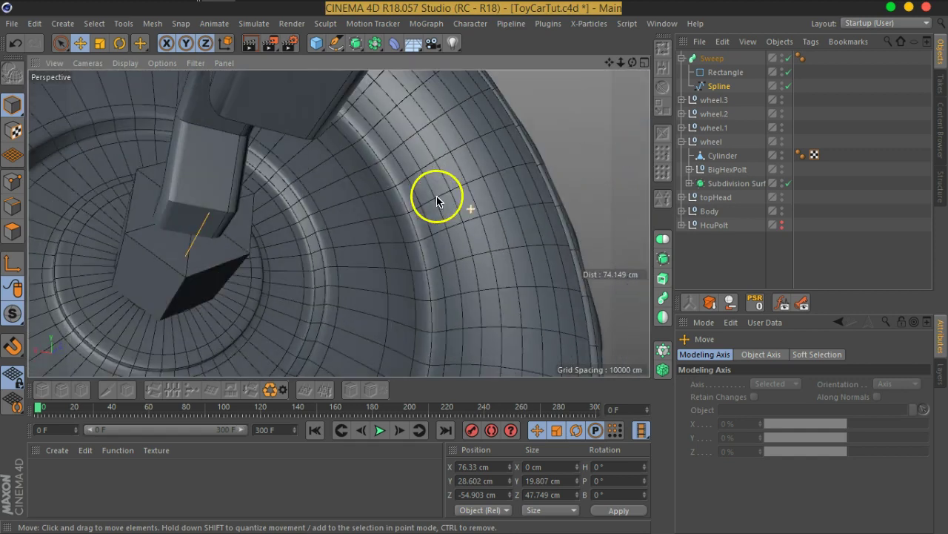
Set the Rectangle profile height to 9 cm and inspect the sweep beside the wheel.
left_click(725, 72)
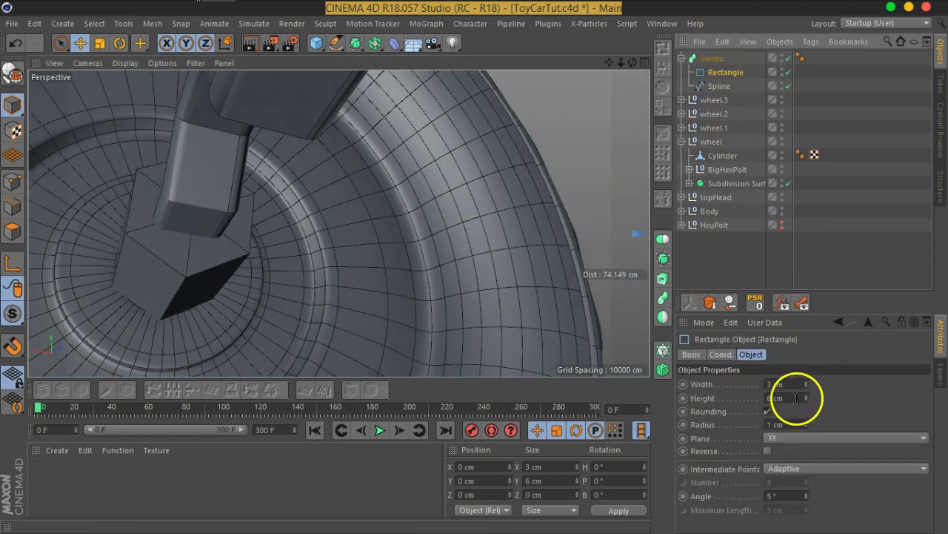
scroll(797, 397, "up", 1)
scroll(796, 397, "up", 1)
scroll(796, 398, "up", 1)
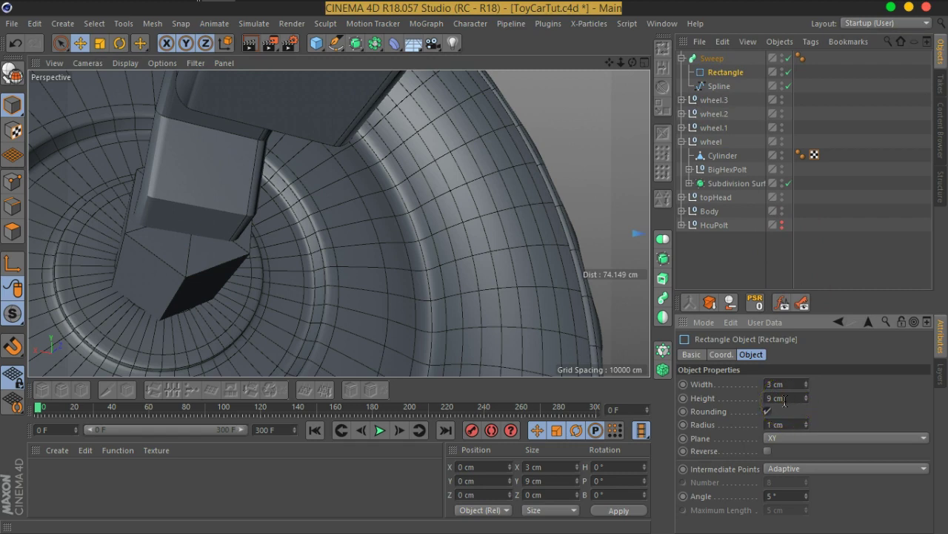
mouse_move(230, 223)
left_mouse_down("alt")
mouse_move(392, 275)
mouse_move(419, 299)
mouse_move(407, 324)
left_mouse_up("alt")
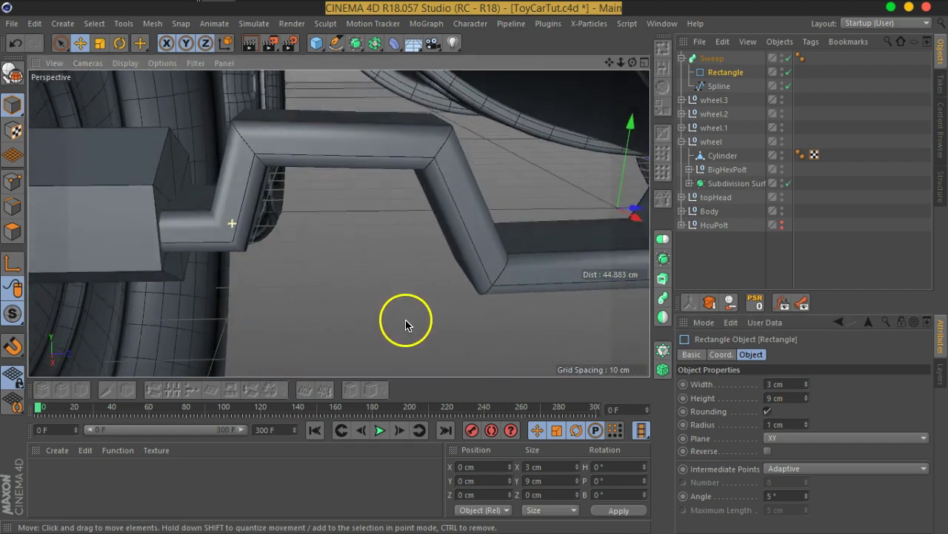
right_click_drag(408, 321, 402, 227, "alt")
mouse_move(402, 226)
left_mouse_down("alt")
mouse_move(422, 252)
mouse_move(392, 191)
mouse_move(445, 158)
mouse_move(281, 117)
mouse_move(392, 113)
mouse_move(412, 169)
mouse_move(402, 174)
mouse_move(434, 208)
mouse_move(375, 195)
left_mouse_up("alt")
mouse_move(376, 195)
right_mouse_down("alt")
mouse_move(364, 175)
mouse_move(446, 185)
mouse_move(445, 172)
right_mouse_up("alt")
mouse_move(425, 189)
left_mouse_down("alt")
mouse_move(312, 214)
mouse_move(259, 174)
mouse_move(269, 220)
mouse_move(216, 207)
left_mouse_up("alt")
mouse_move(216, 207)
right_mouse_down("alt")
mouse_move(216, 182)
mouse_move(267, 141)
right_mouse_up("alt")
left_click_drag(267, 140, 282, 156, "alt")
right_click_drag(282, 156, 281, 170, "alt")
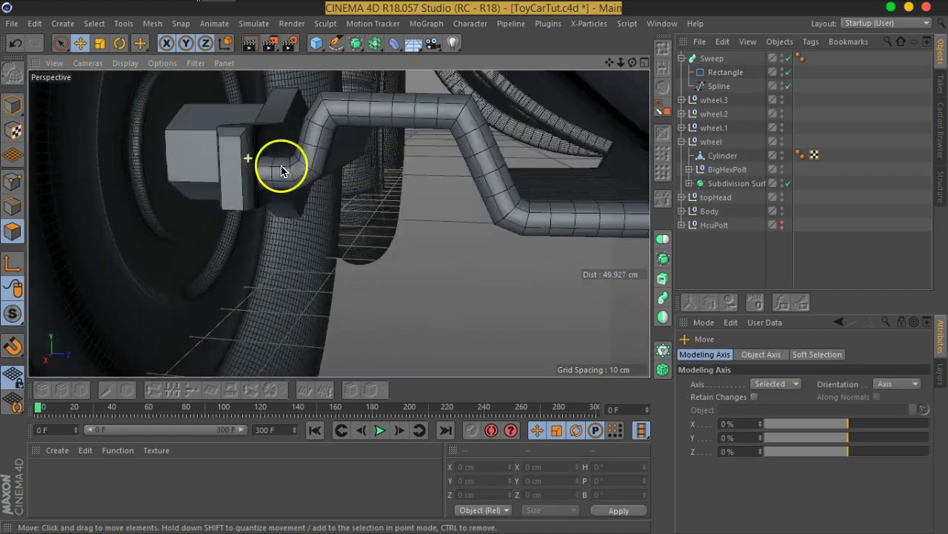
left_click_drag(281, 170, 314, 202, "alt")
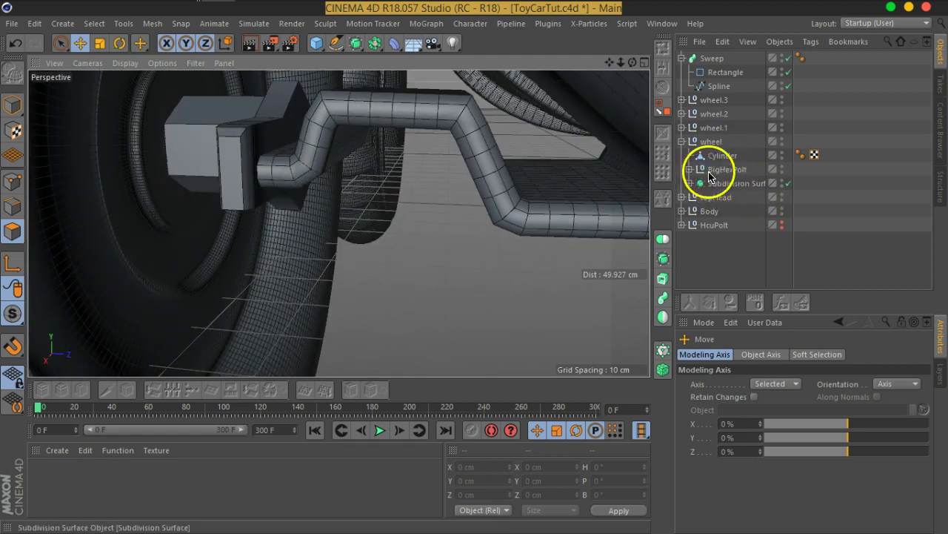
Move the Sweep inside the wheel group and collapse its children.
left_click(720, 158)
left_click(725, 171, "ctrl")
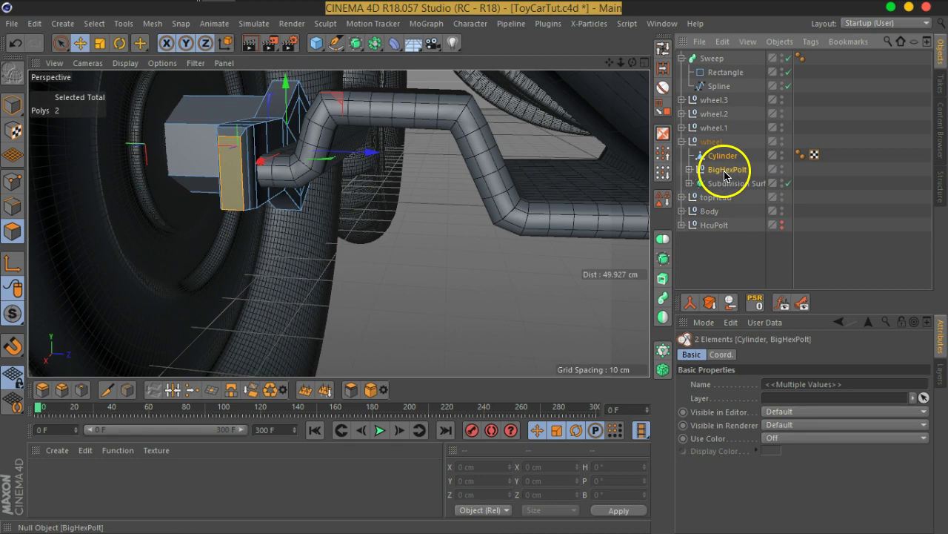
left_click(12, 104)
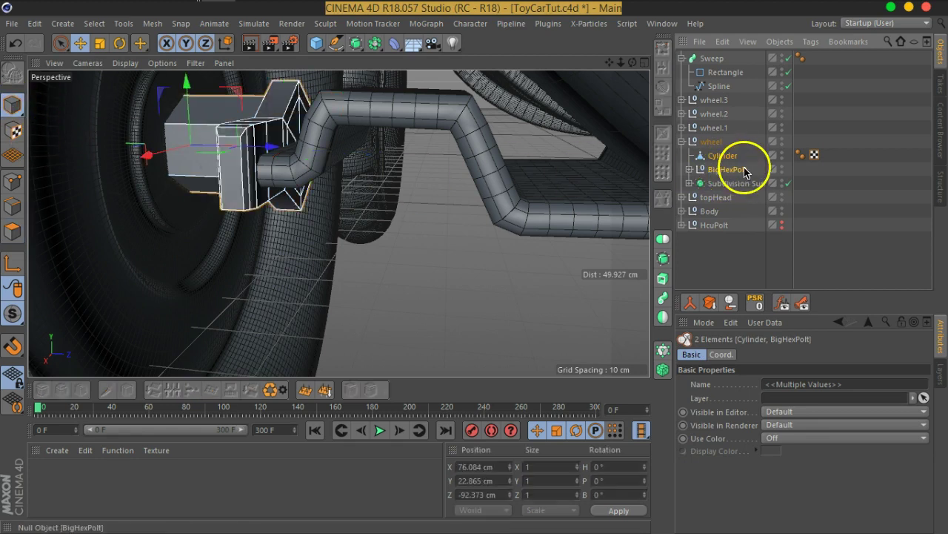
left_click_drag(719, 147, 720, 149)
left_click(699, 144)
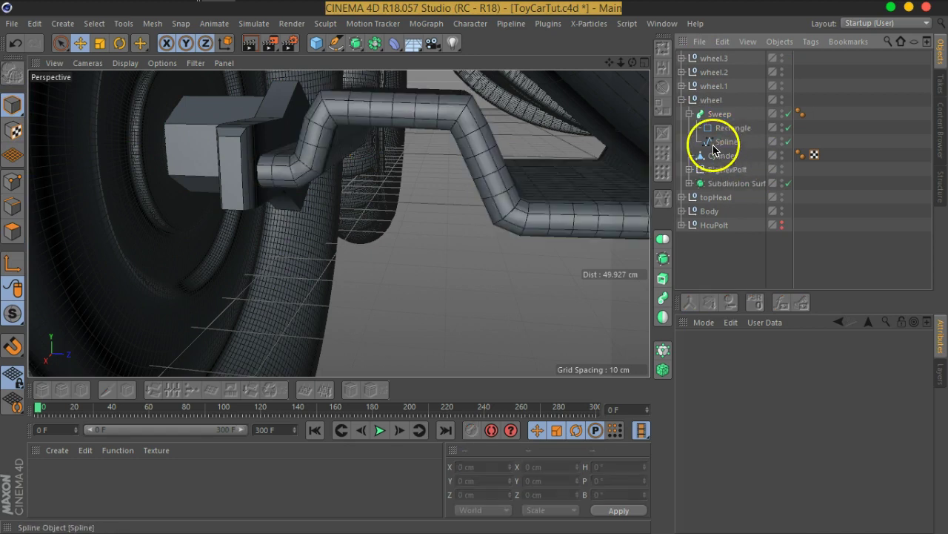
Group Sweep, Cylinder and BigHexPolt under a new null named Suspension.
left_click(690, 113)
left_click(722, 133)
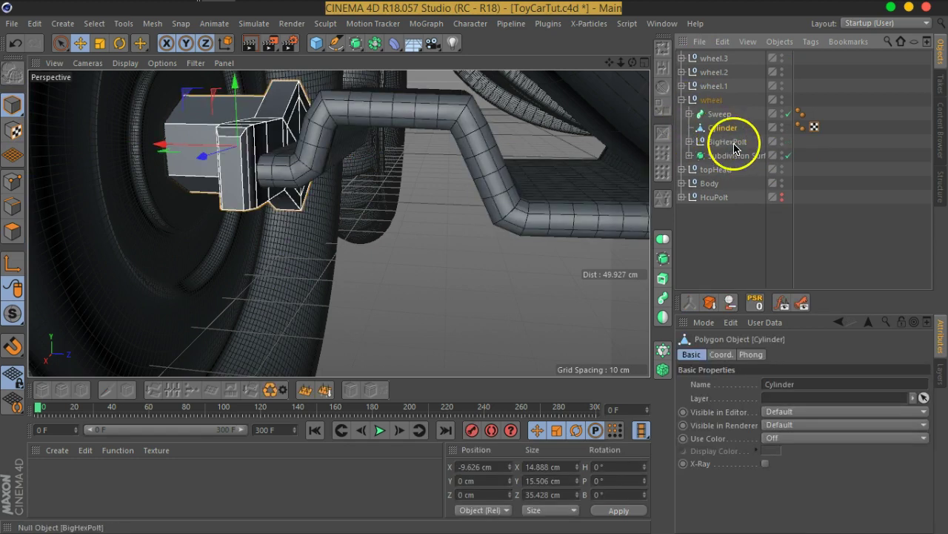
left_click(718, 147, "ctrl")
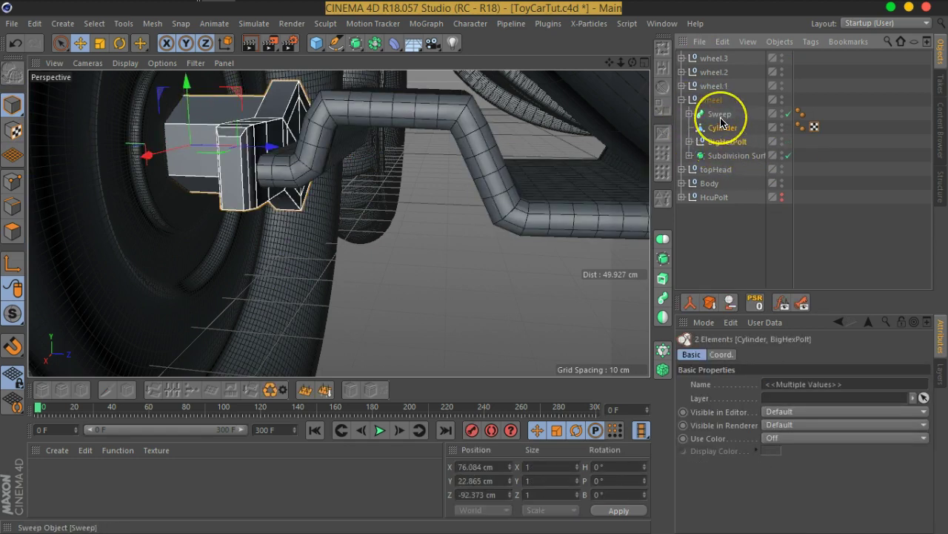
left_click(720, 115, "ctrl")
key("alt+g")
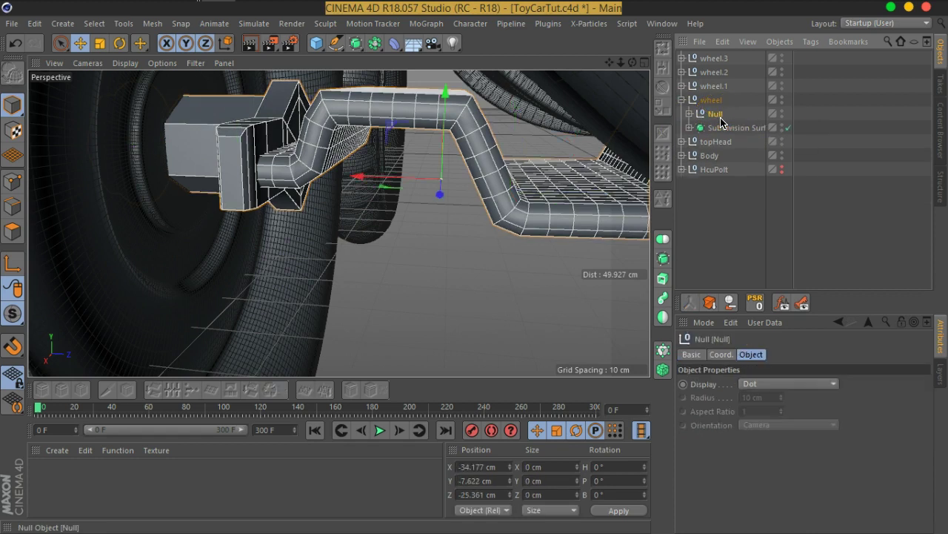
double_click(716, 113)
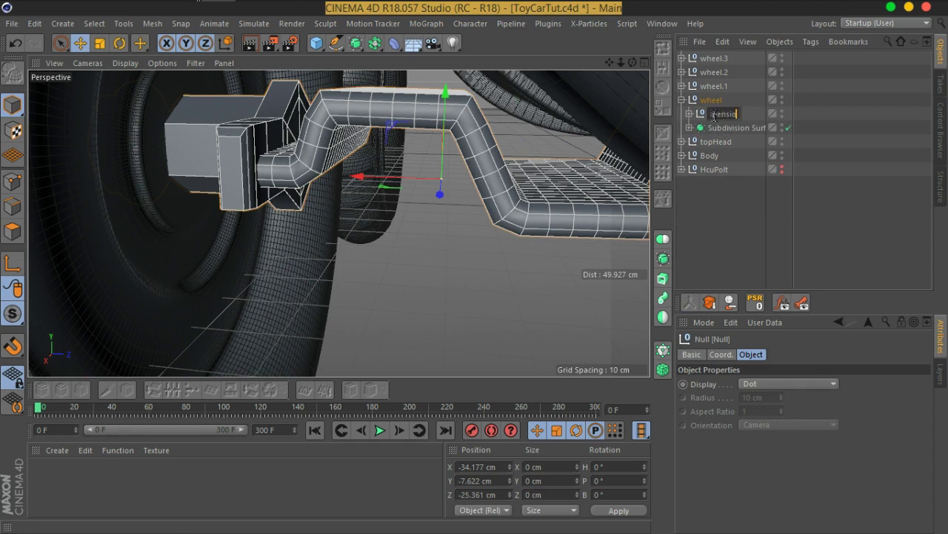
type("n")
key("Return")
Switch to a full-size Right view panned toward the suspension.
mouse_move(483, 186)
left_mouse_down("alt")
mouse_move(555, 190)
mouse_move(402, 155)
mouse_move(404, 172)
mouse_move(418, 158)
mouse_move(288, 186)
left_mouse_up("alt")
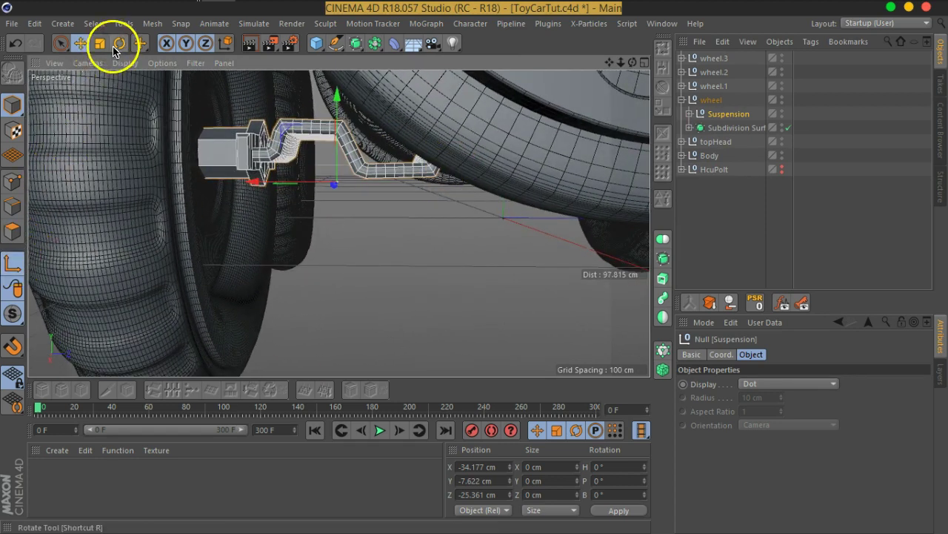
scroll(474, 157, "up", 1)
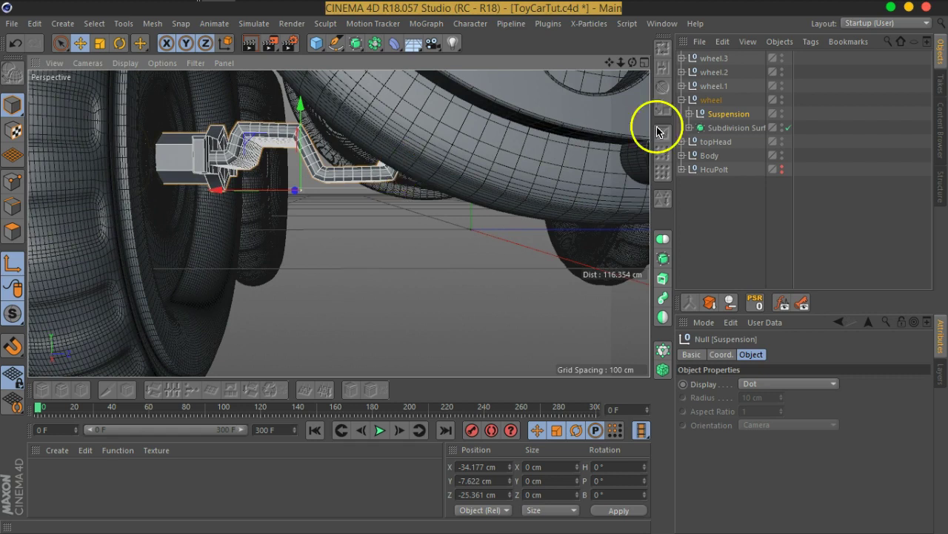
left_click(644, 62)
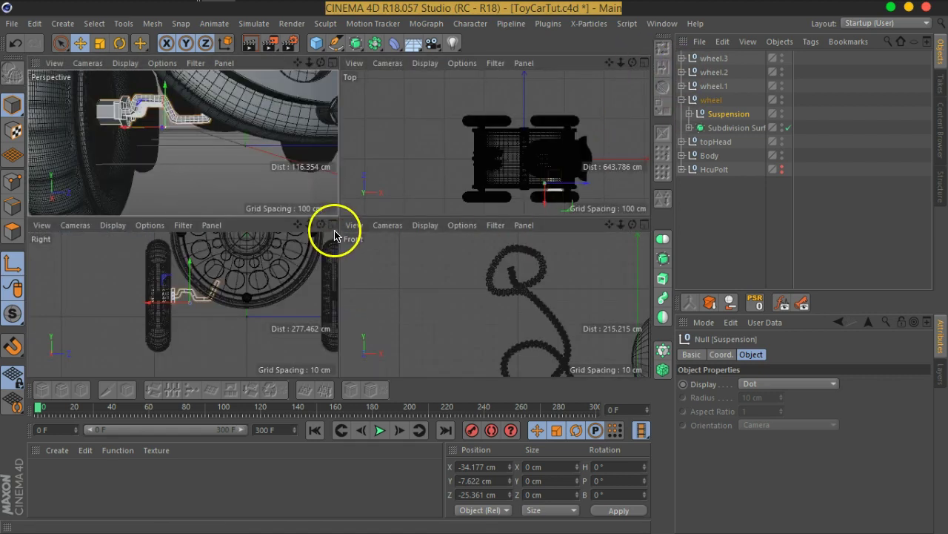
left_click(332, 224)
middle_click_drag(398, 191, 349, 215, "alt")
Turn on snapping in Vertex Snap mode.
scroll(349, 215, "up", 3)
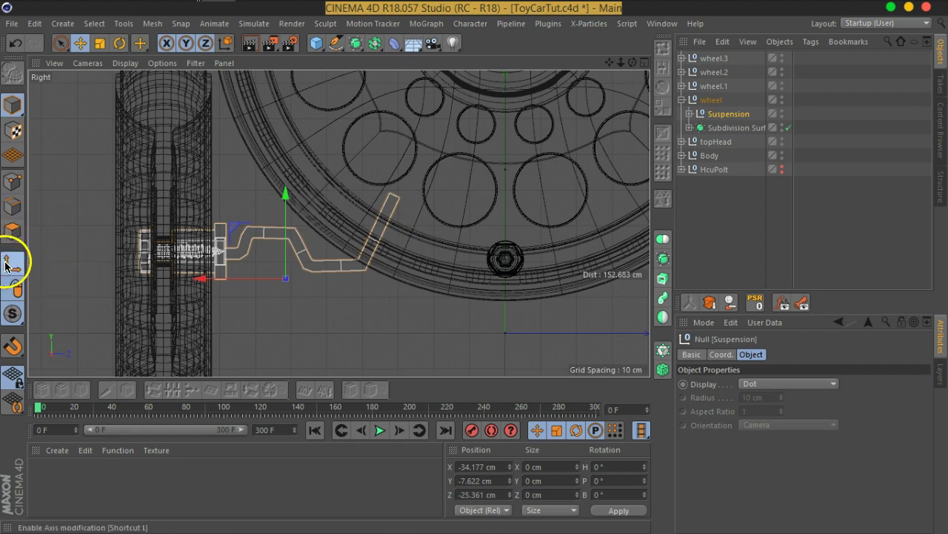
left_click(12, 347)
left_click(12, 347)
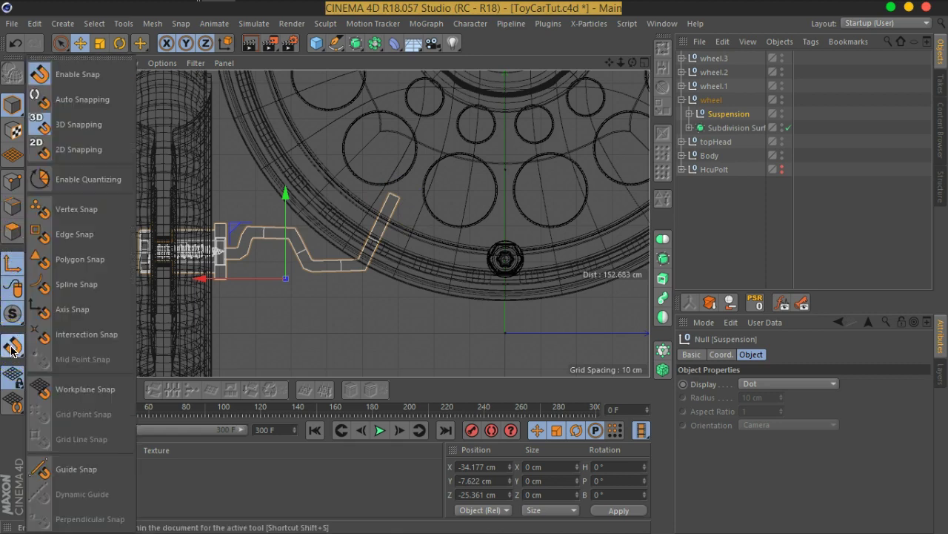
left_click(49, 220)
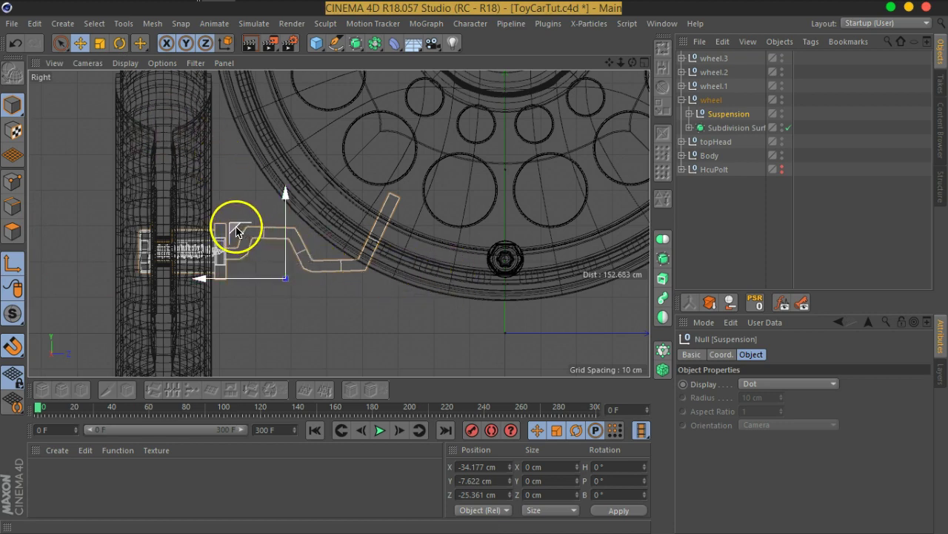
Snap the Suspension axis to the arm's upper end at X -64.731, Y 15.64, Z -25.361 cm.
left_click_drag(236, 232, 432, 187)
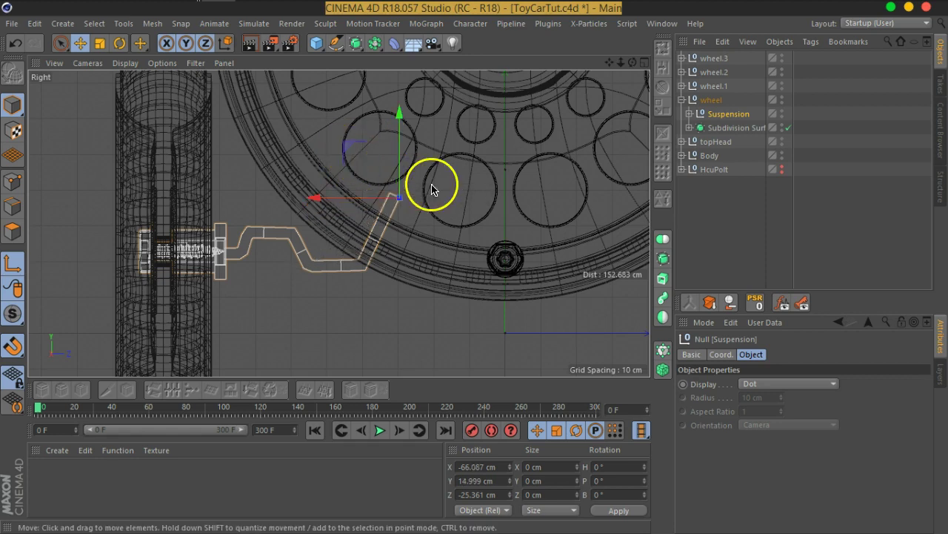
scroll(432, 187, "up", 3)
scroll(383, 190, "up", 3)
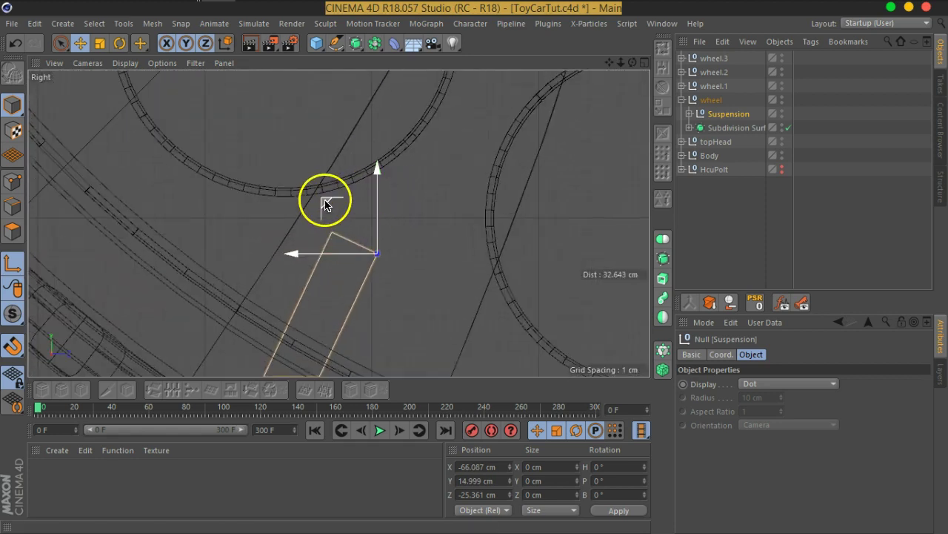
left_click_drag(327, 205, 307, 188)
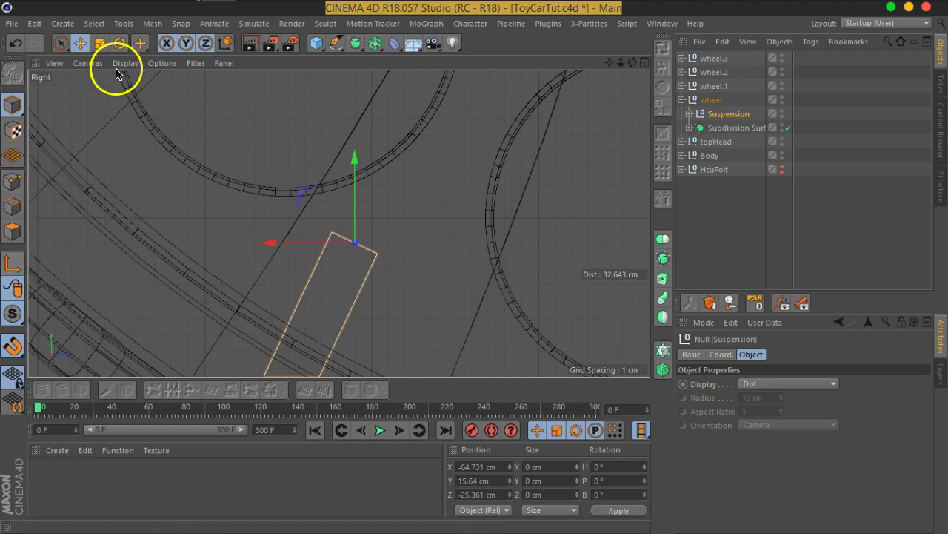
scroll(380, 215, "down", 3)
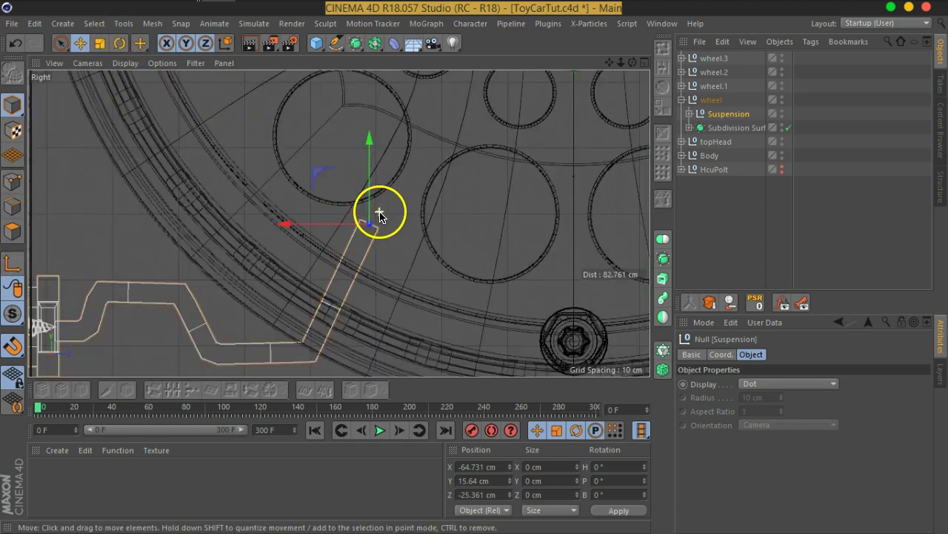
scroll(377, 212, "down", 3)
scroll(377, 222, "down", 2)
scroll(374, 236, "down", 2)
scroll(430, 227, "down", 1)
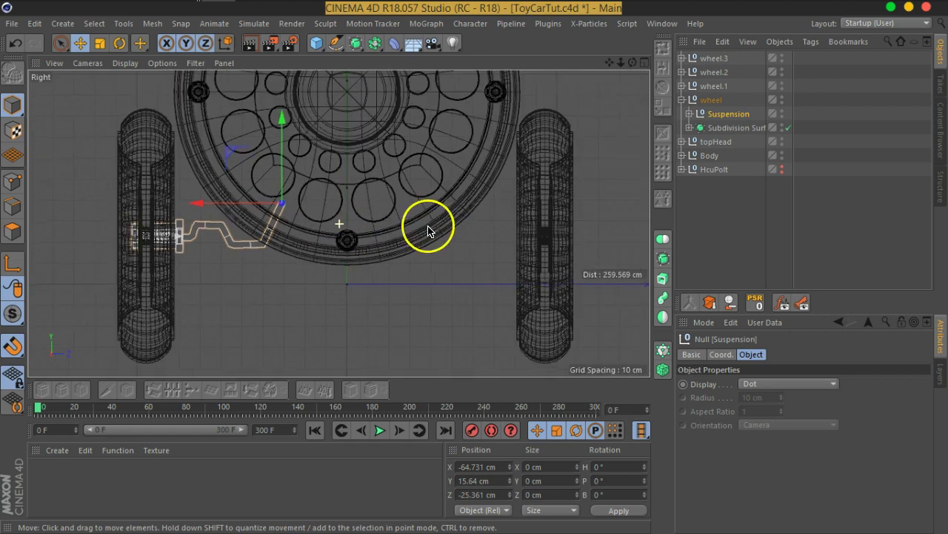
scroll(425, 223, "down", 1)
scroll(462, 237, "down", 1)
scroll(446, 239, "down", 1)
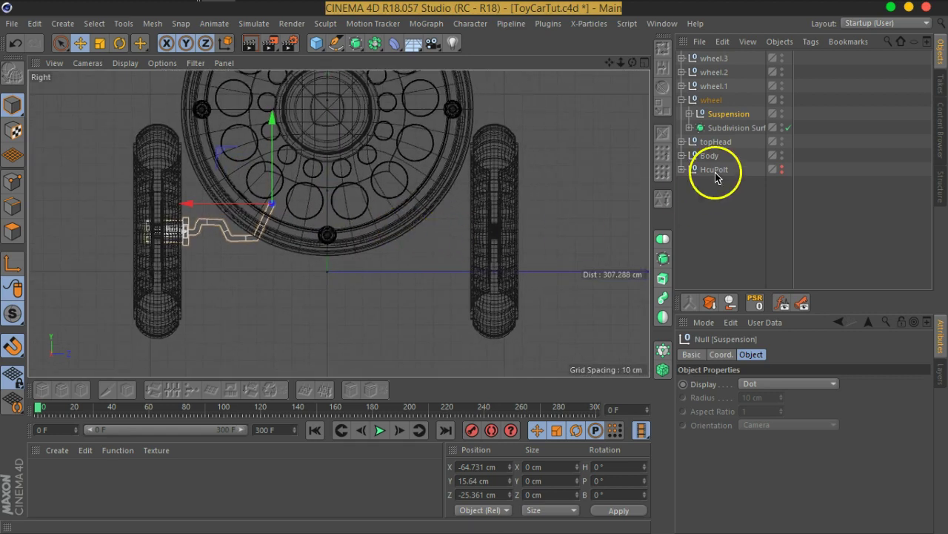
middle_click_drag(381, 201, 374, 235, "alt")
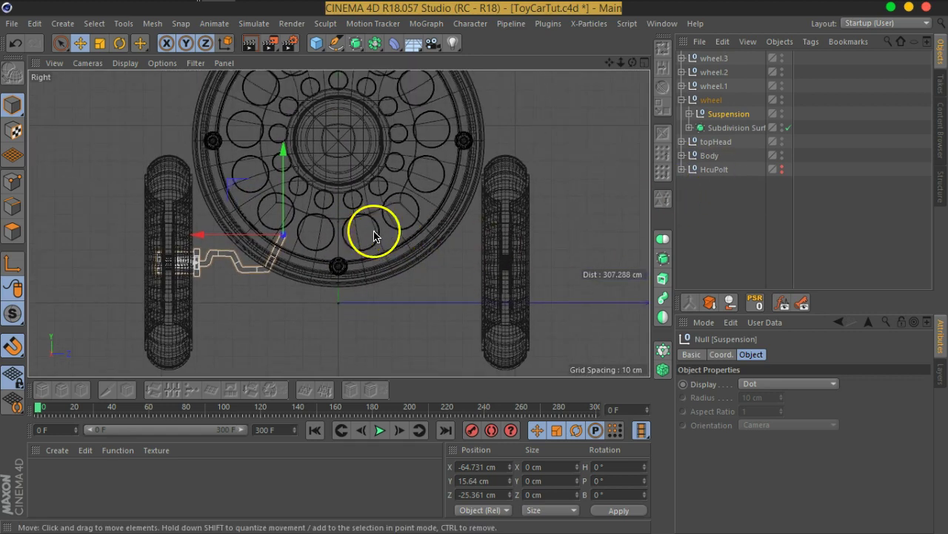
Reset the viewport to a straight-on Right side view.
left_click(119, 43)
middle_click_drag(354, 196, 394, 192, "alt")
left_click_drag(418, 180, 407, 182, "alt")
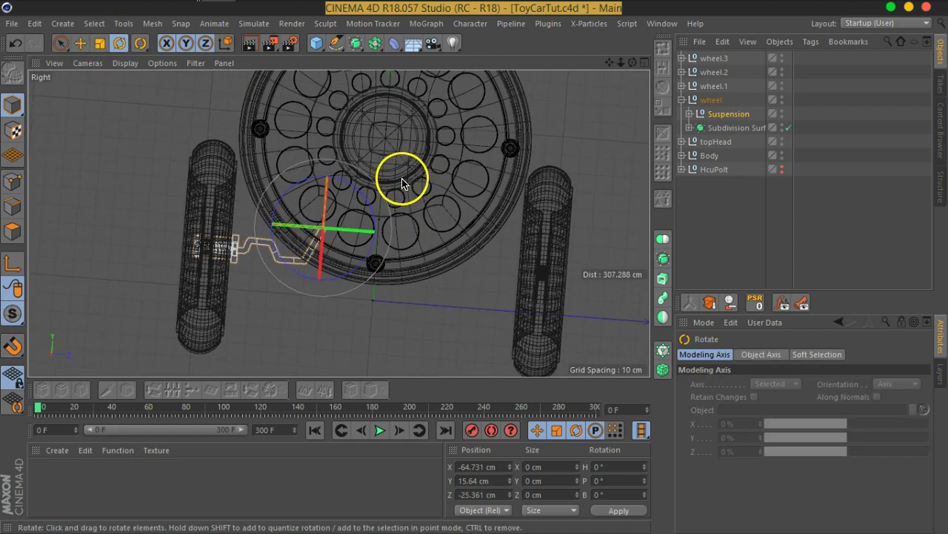
mouse_move(296, 181)
left_mouse_down("alt")
mouse_move(478, 149)
mouse_move(331, 187)
left_mouse_up("alt")
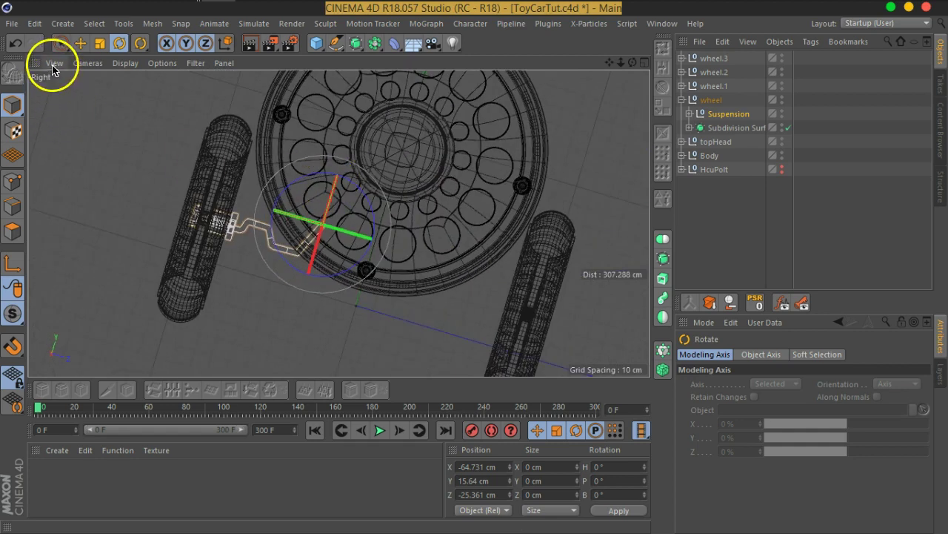
left_click(54, 63)
left_click(77, 160)
scroll(319, 200, "up", 5)
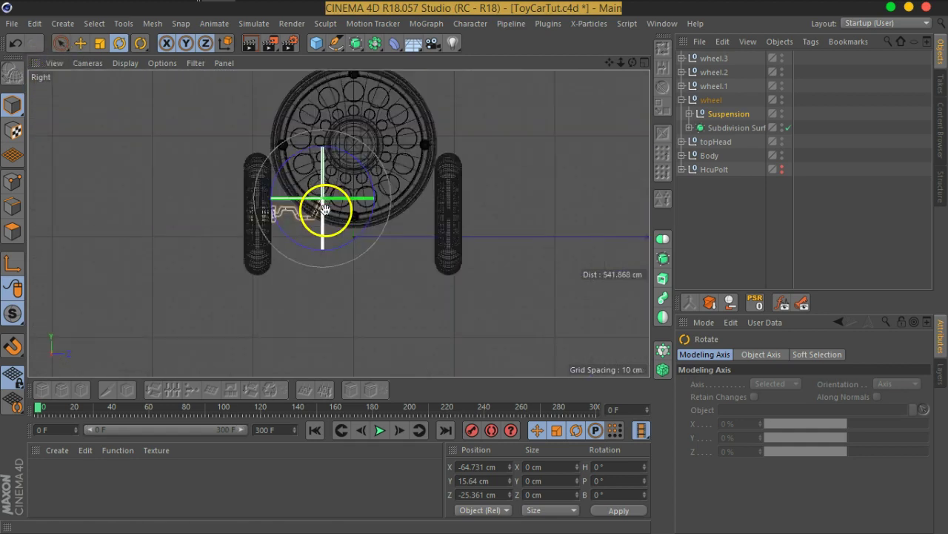
scroll(324, 209, "up", 3)
scroll(324, 212, "up", 1)
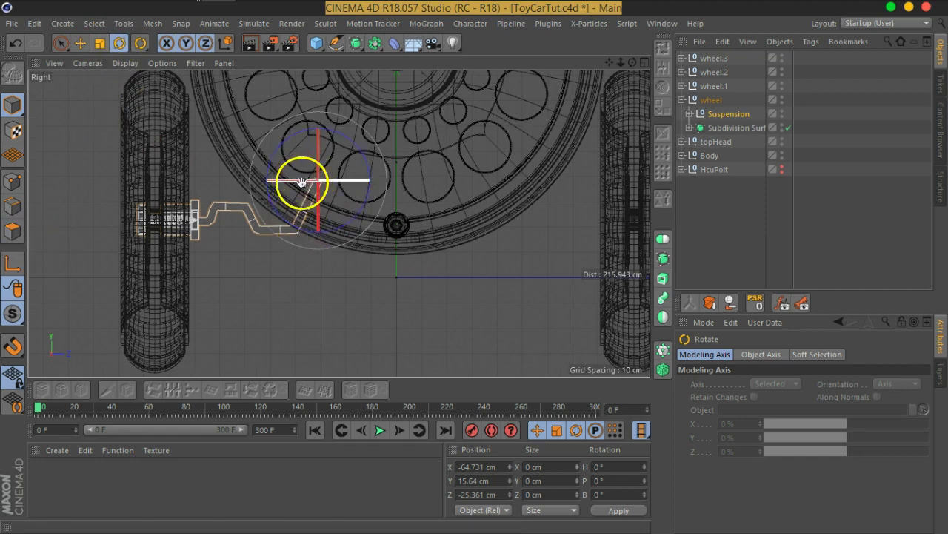
Ctrl-rotate a copy of Suspension 180° on H and drag Suspension.1 toward wheel.1.
left_click(62, 43)
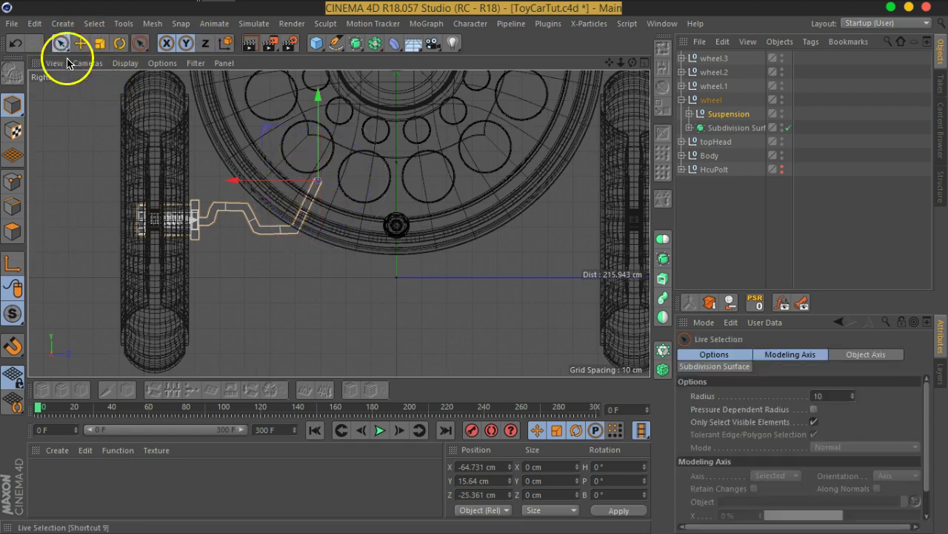
left_click(118, 44)
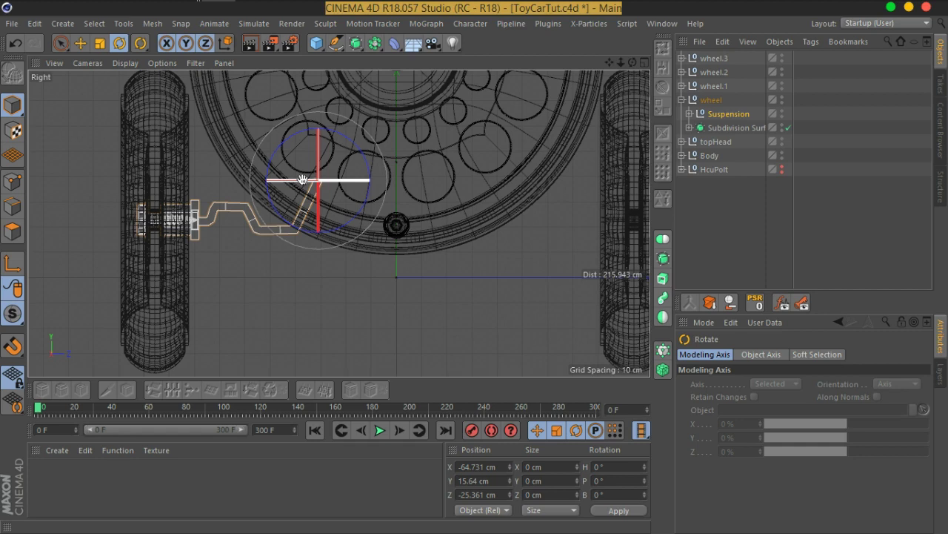
mouse_move(302, 179)
left_mouse_down()
mouse_move(636, 185)
mouse_move(620, 184)
left_mouse_up()
left_click_drag(734, 148, 715, 86)
Place Suspension.1 inside wheel.1 and slide it along X toward the right tyre.
left_click(715, 86)
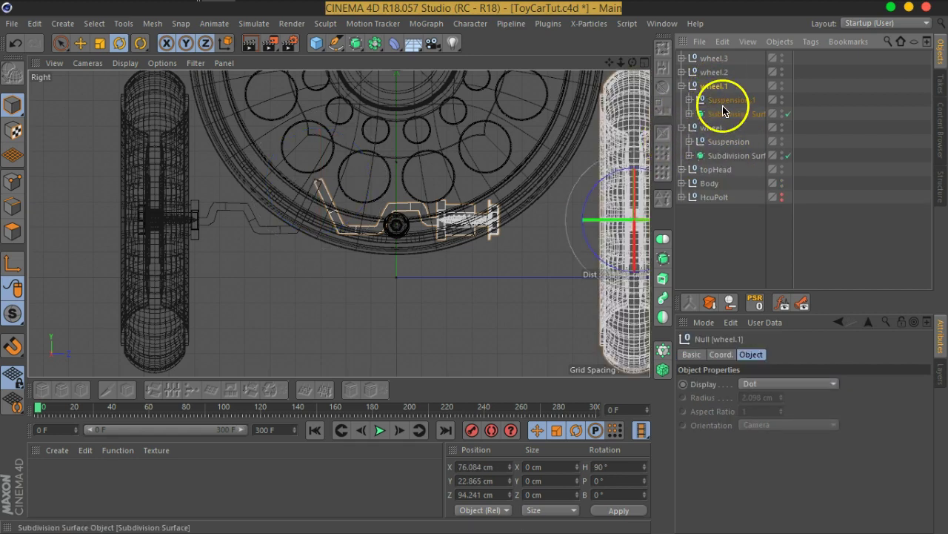
left_click(726, 104)
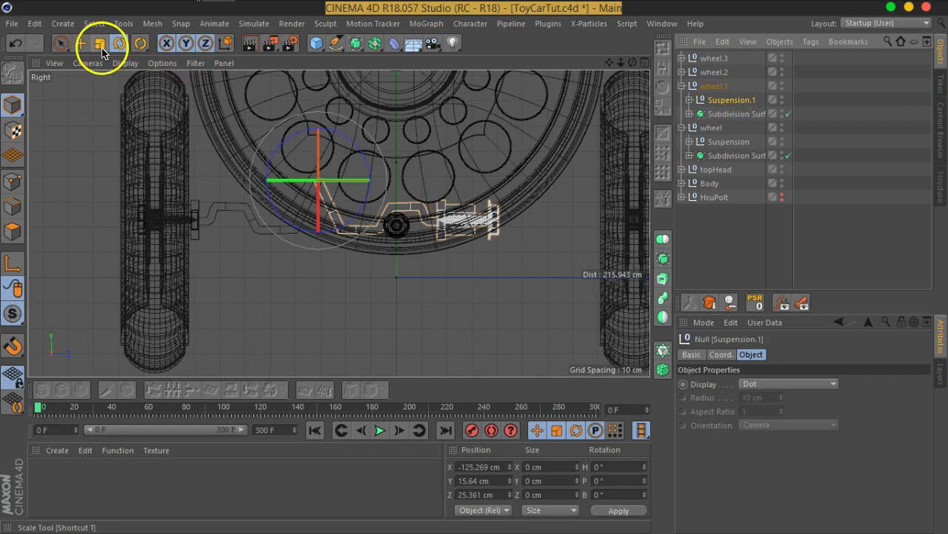
left_click(80, 42)
middle_click_drag(492, 173, 303, 166, "alt")
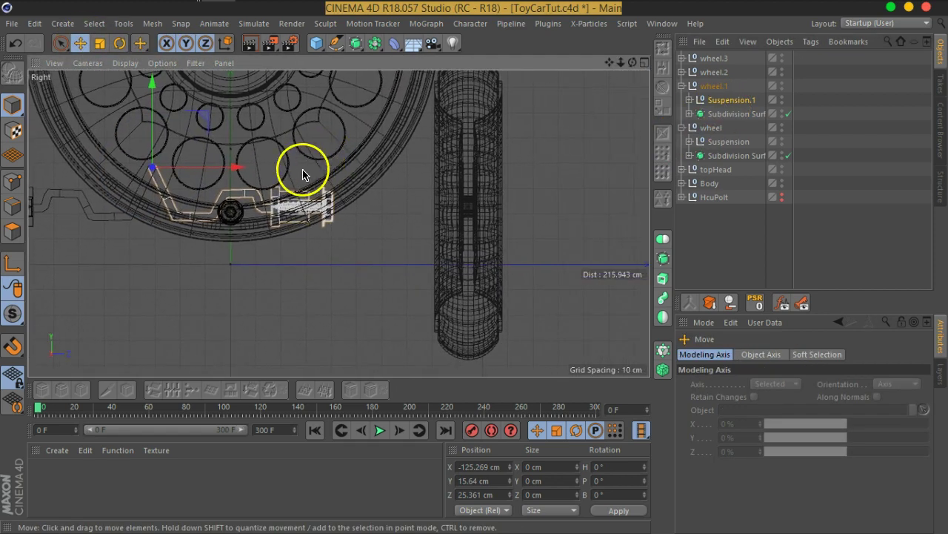
left_click_drag(232, 165, 402, 176)
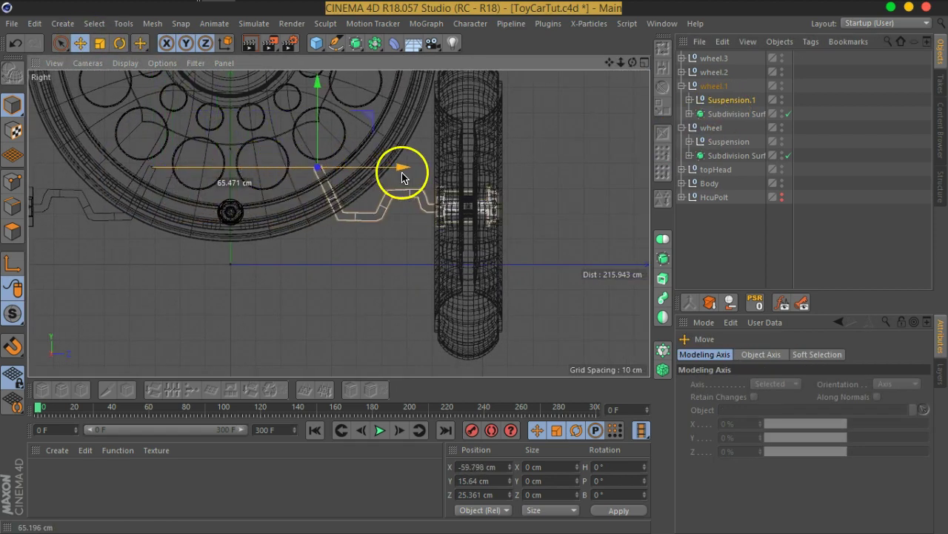
middle_click(635, 78)
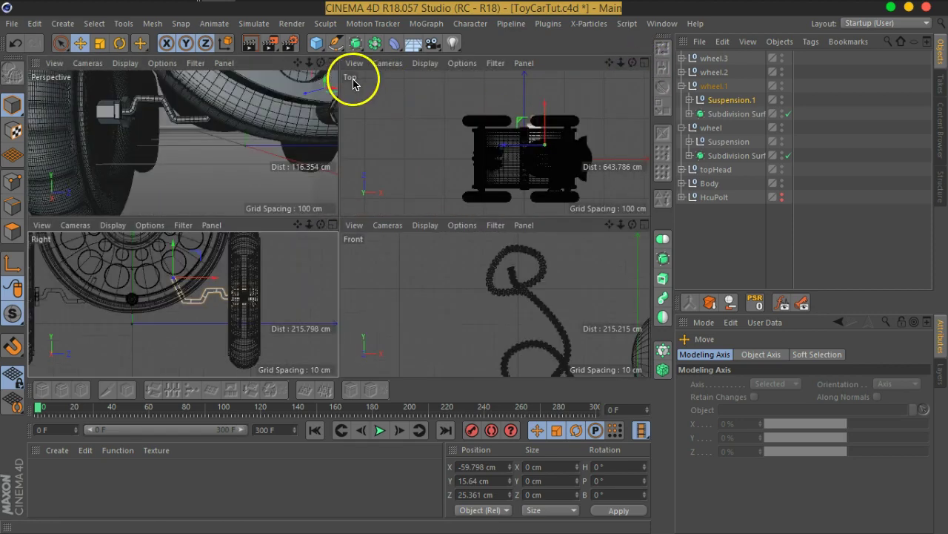
middle_click(335, 119)
mouse_move(334, 127)
left_mouse_down("alt")
mouse_move(487, 175)
mouse_move(317, 154)
mouse_move(379, 87)
left_mouse_up("alt")
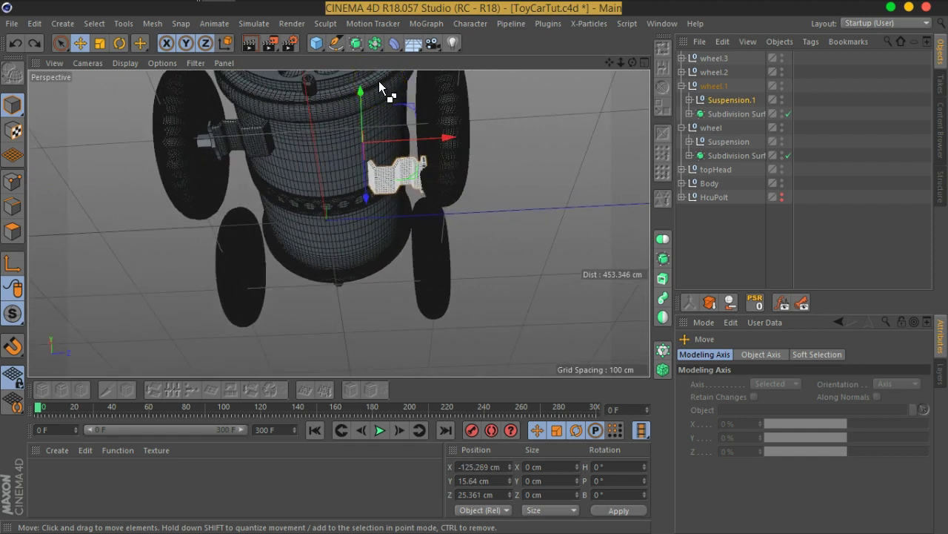
Undo the Suspension.1 copy, its move and its reparenting with Ctrl+Z.
key("ctrl+z")
key("ctrl+z")
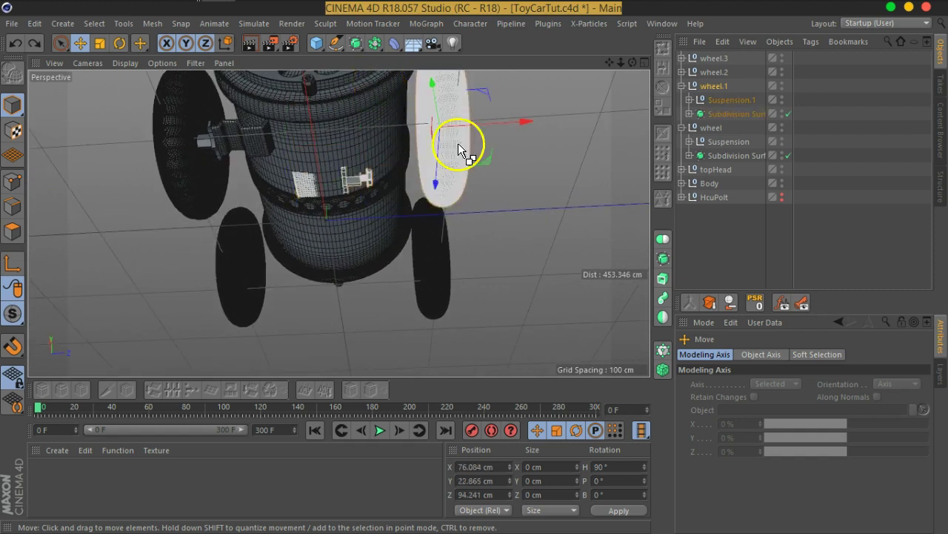
key("ctrl+z")
key("ctrl+z")
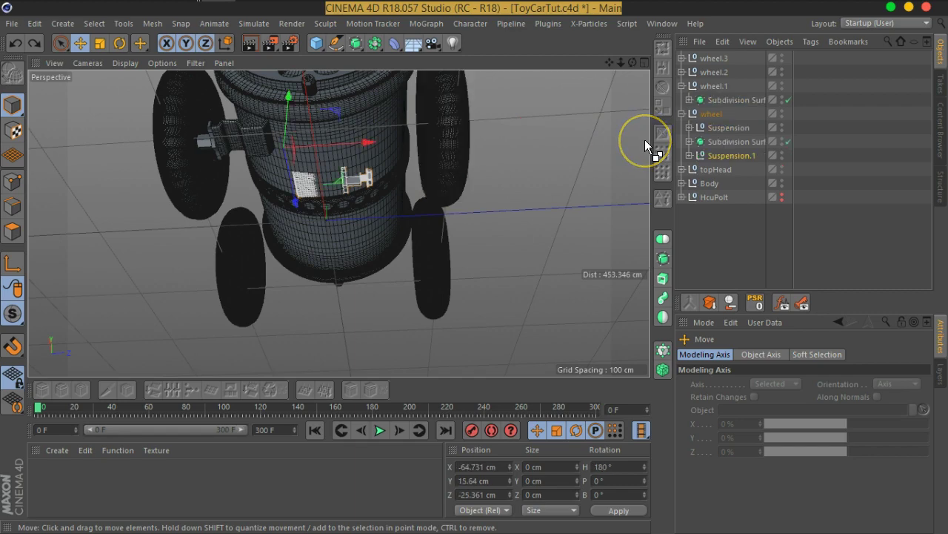
key("ctrl+z")
scroll(321, 185, "up", 2)
Maximize the Top viewport and zoom in on the car from above.
scroll(290, 157, "up", 1)
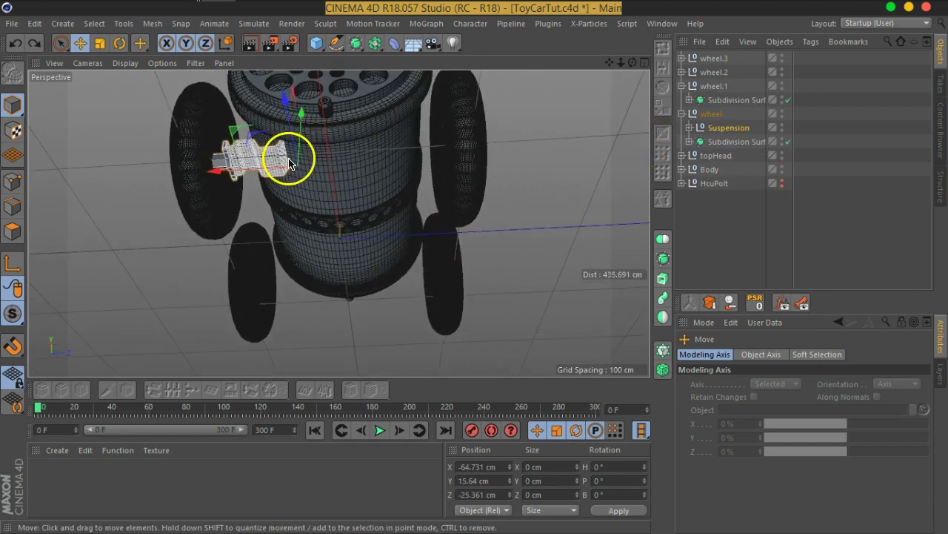
scroll(294, 187, "up", 2)
mouse_move(294, 188)
left_mouse_down("alt")
mouse_move(191, 176)
mouse_move(239, 197)
left_mouse_up("alt")
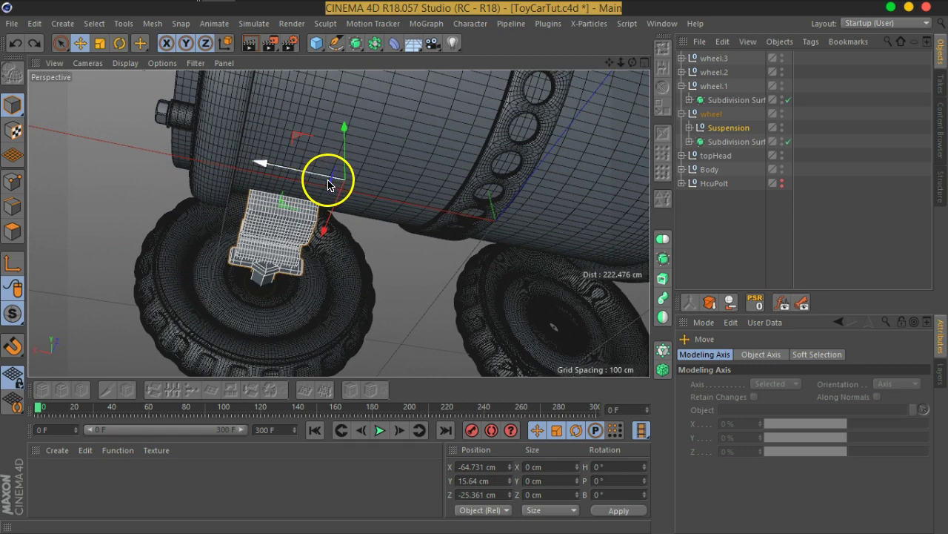
left_click(642, 64)
left_click(642, 64)
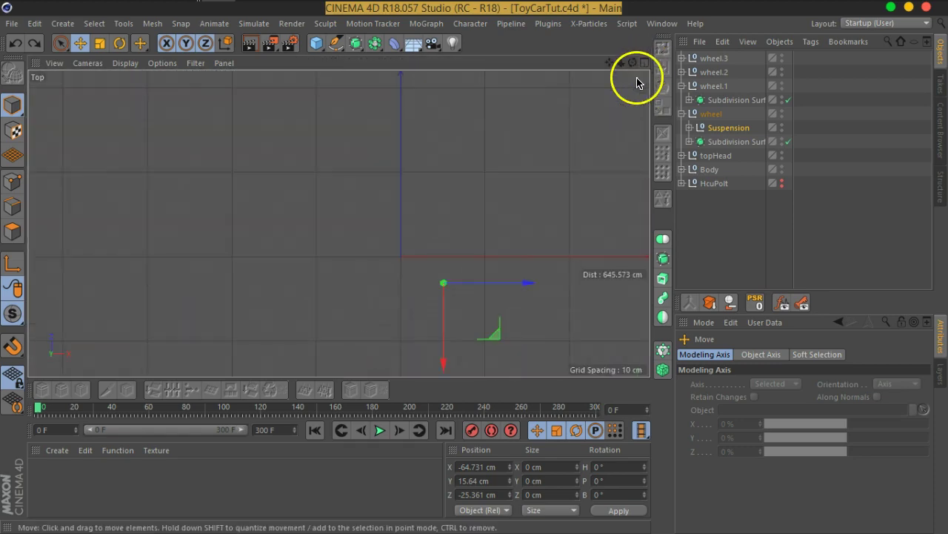
scroll(359, 228, "down", 2)
scroll(381, 258, "up", 3)
scroll(392, 271, "up", 3)
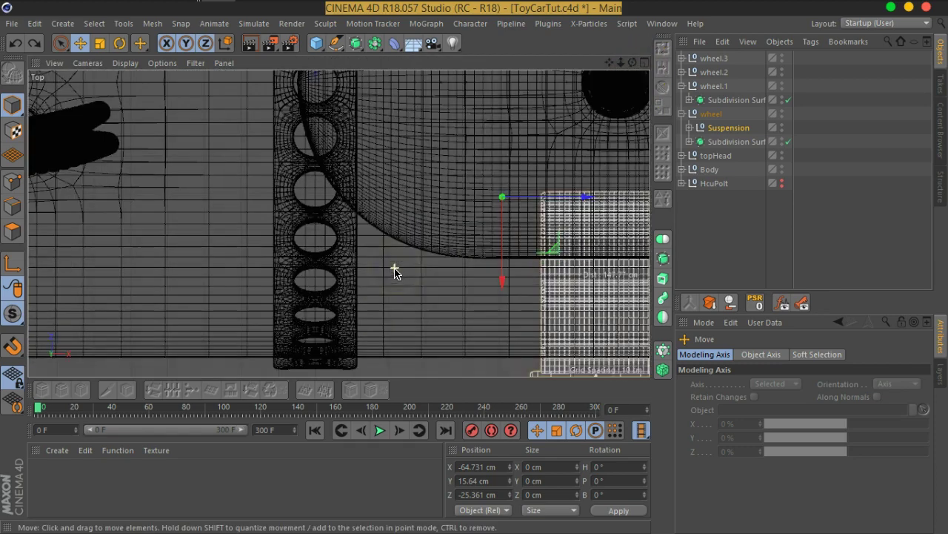
scroll(391, 269, "up", 3)
Close in on the suspension and switch off the wheel's Subdivision Surface.
middle_click_drag(462, 226, 38, 254, "alt")
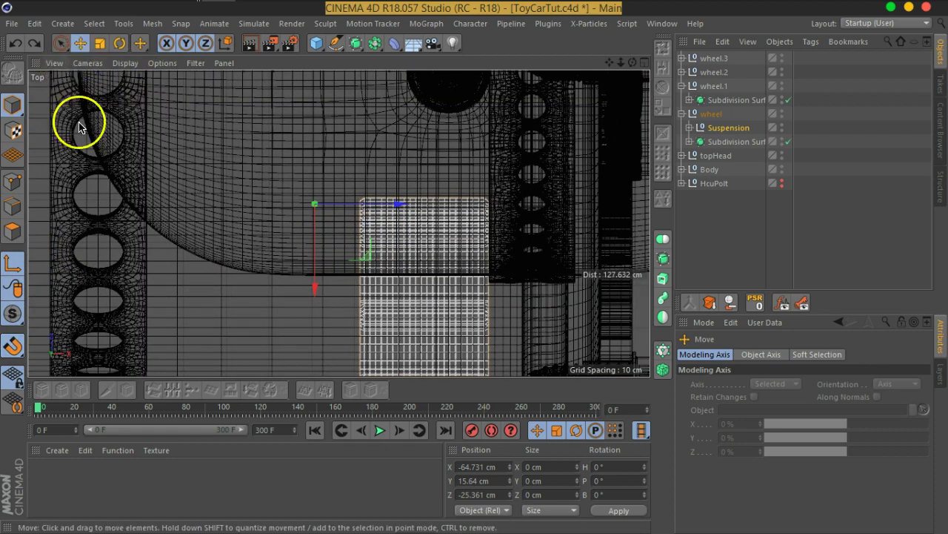
scroll(388, 241, "up", 1)
scroll(388, 239, "up", 2)
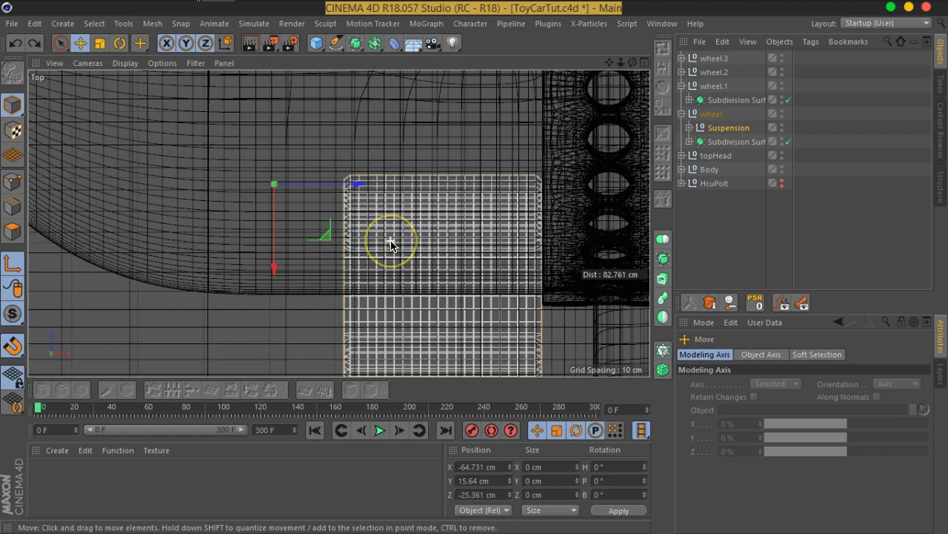
scroll(391, 245, "up", 2)
left_click(789, 142)
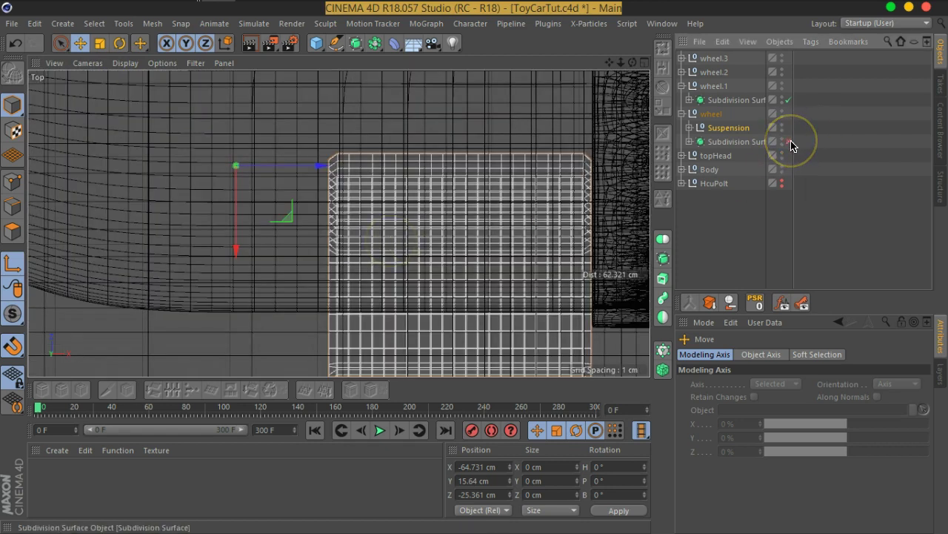
Expand Suspension to show its parts and snap its axis onto a Sweep vertex.
left_click(689, 128)
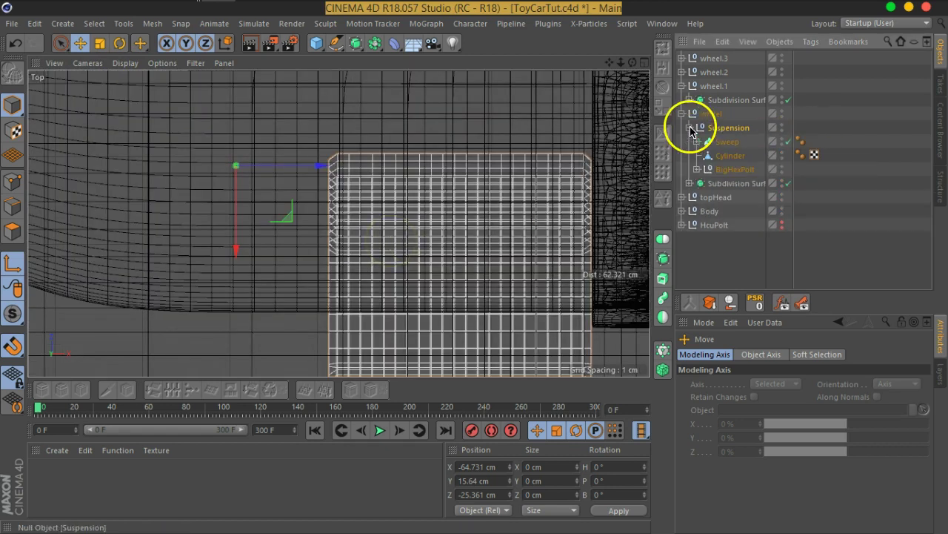
left_click_drag(286, 217, 517, 207)
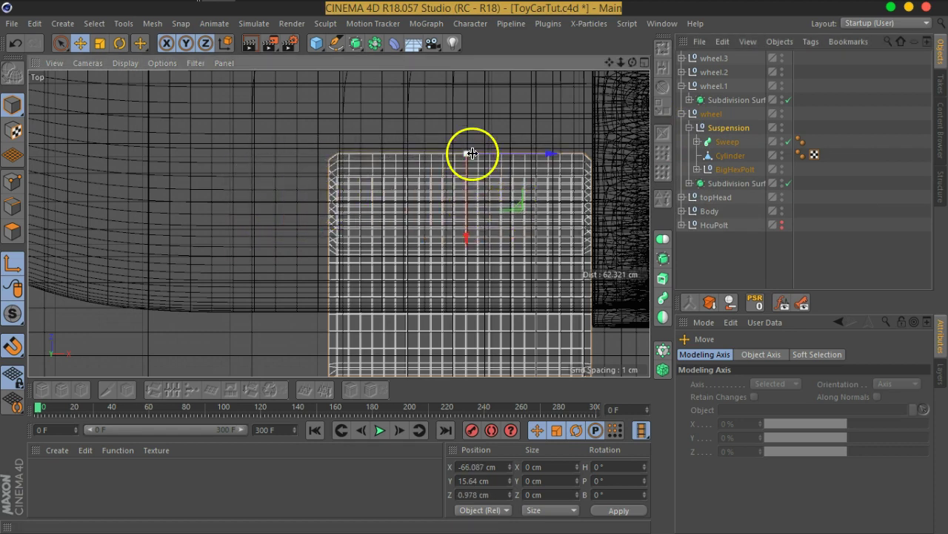
scroll(472, 153, "down", 4)
scroll(470, 153, "down", 1)
scroll(632, 92, "up", 3)
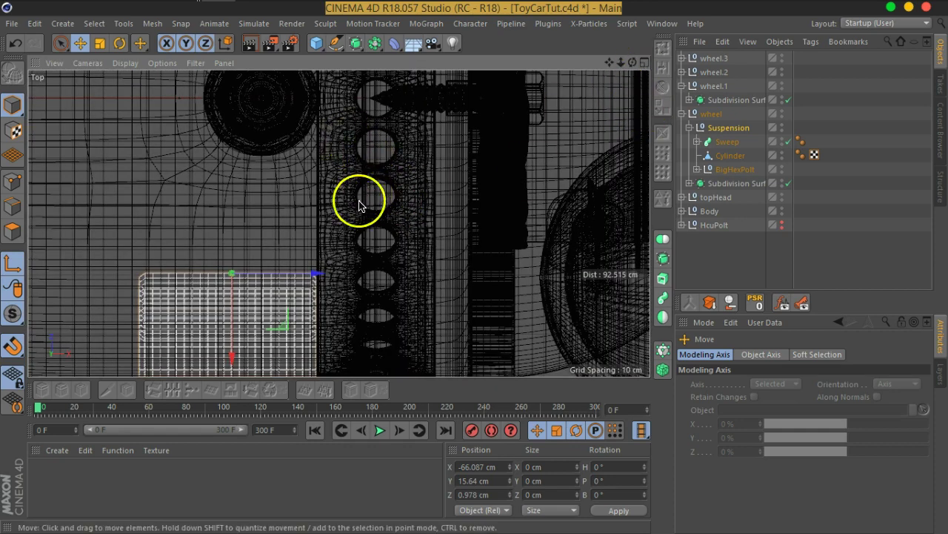
In the Right view, nudge Suspension along X to -64.731 cm.
key("F3")
scroll(167, 180, "down", 2)
scroll(156, 172, "up", 2)
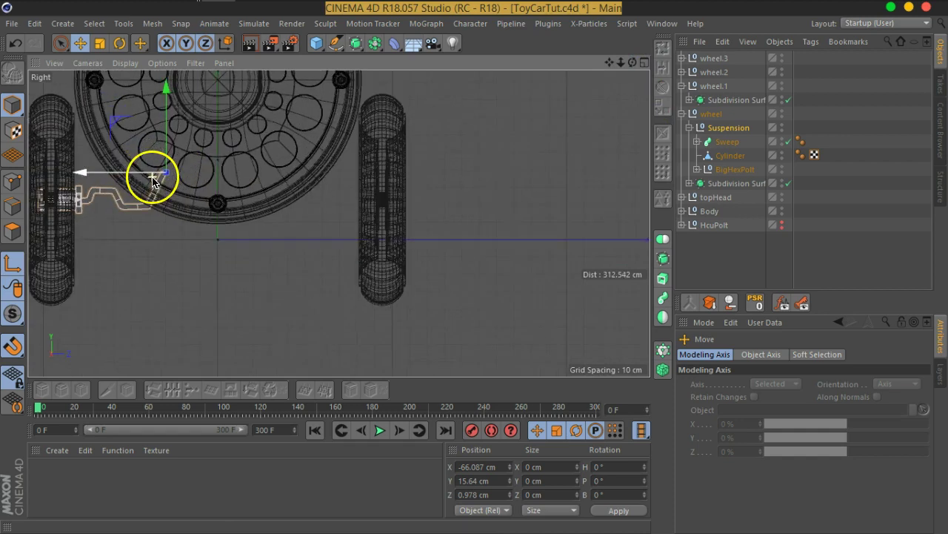
scroll(157, 185, "up", 3)
scroll(158, 191, "up", 2)
scroll(159, 191, "up", 1)
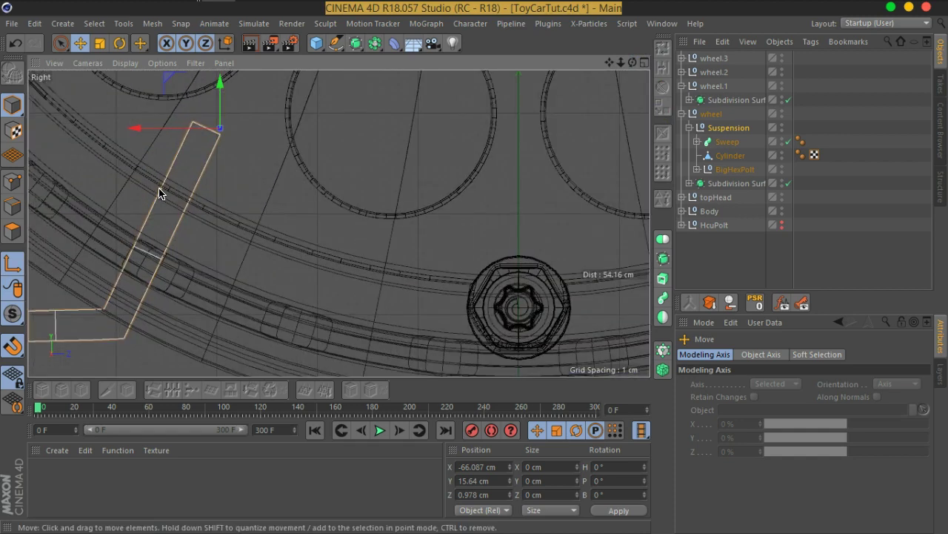
scroll(119, 102, "up", 1)
scroll(169, 126, "up", 1)
scroll(171, 132, "up", 1)
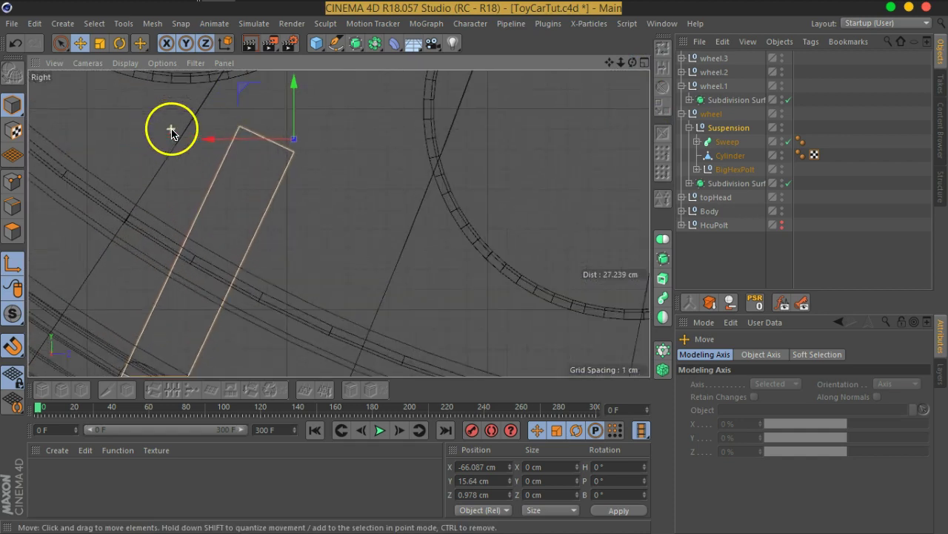
mouse_move(253, 94)
left_mouse_down()
mouse_move(245, 90)
mouse_move(268, 132)
left_mouse_up()
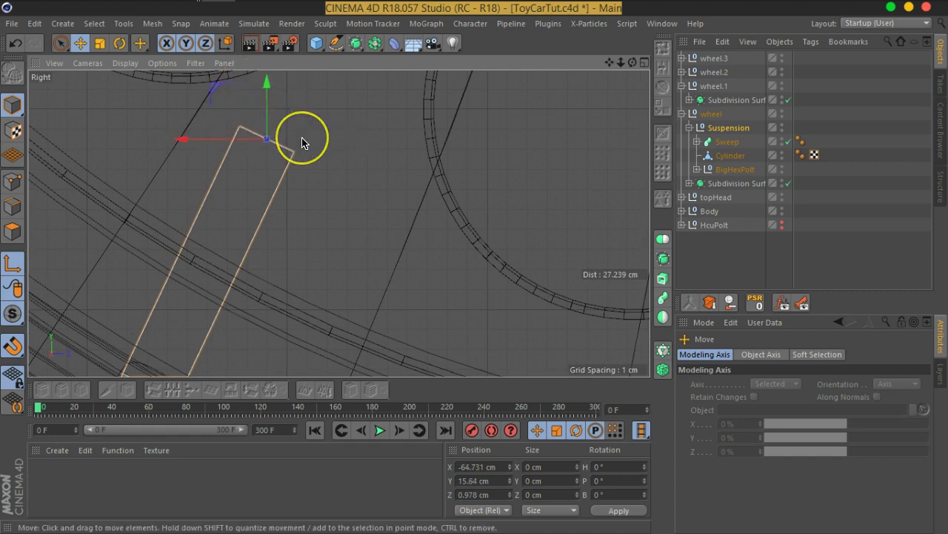
Check the suspension's placement in the Perspective, Top and Right views.
middle_click(328, 165)
middle_click(288, 191)
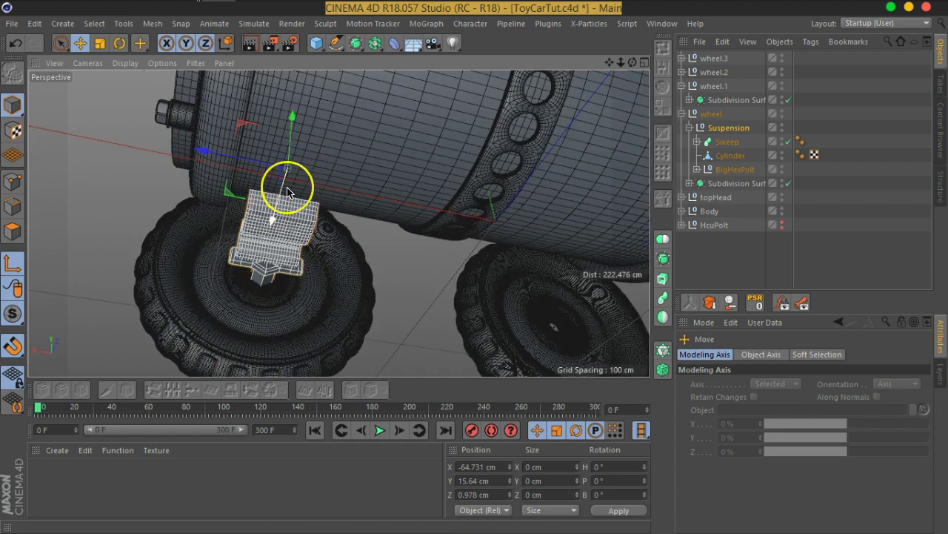
key("F2")
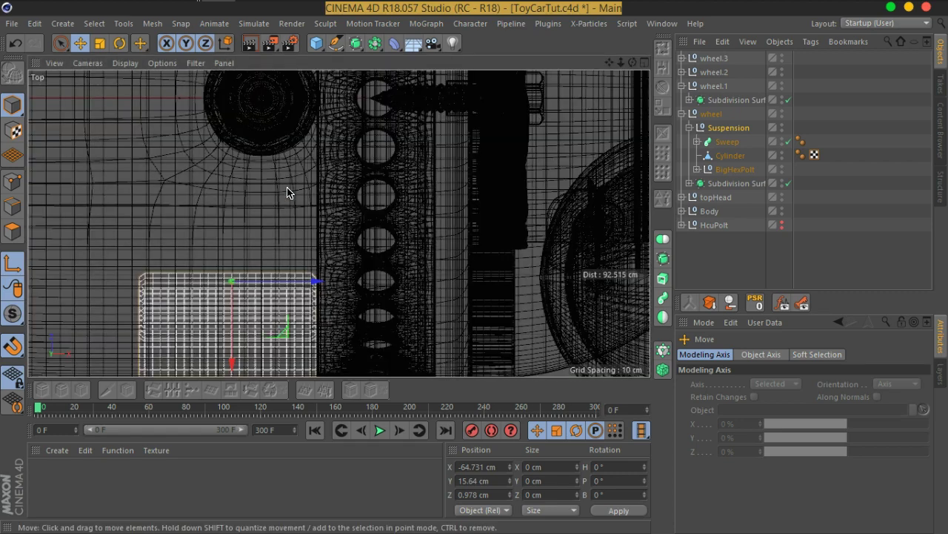
scroll(288, 191, "down", 2)
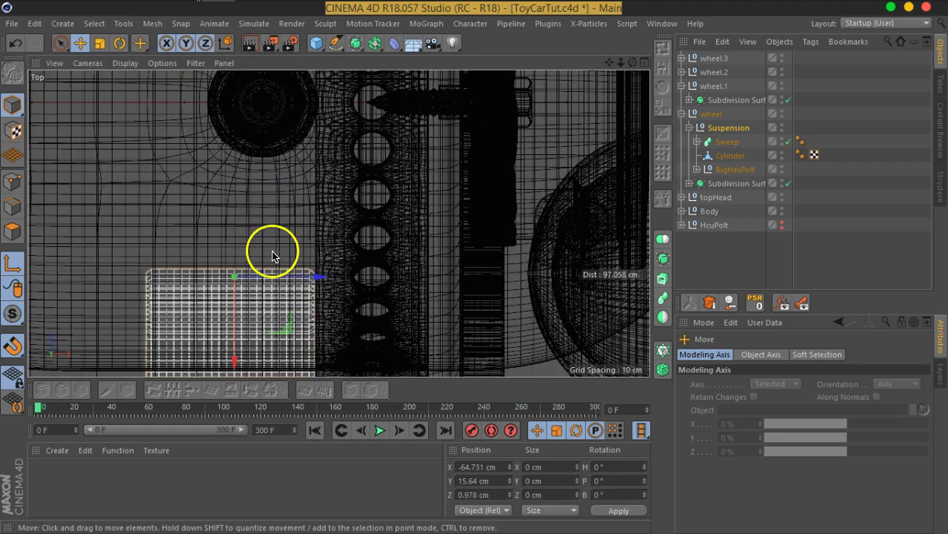
middle_click(250, 318)
middle_click(250, 319)
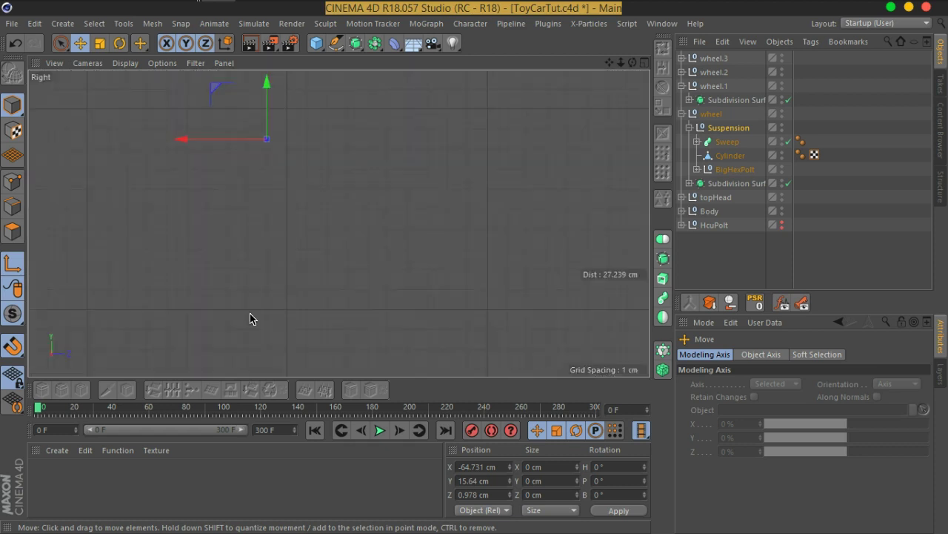
Inspect the suspension's position in the Front view against the whole car body.
key("F4")
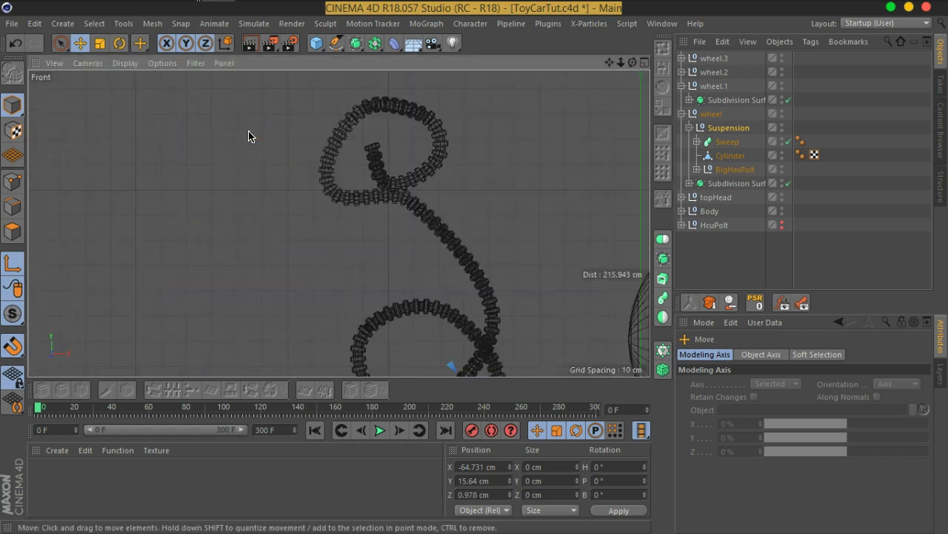
scroll(426, 245, "down", 3)
scroll(518, 314, "down", 2)
middle_click_drag(518, 313, 414, 220)
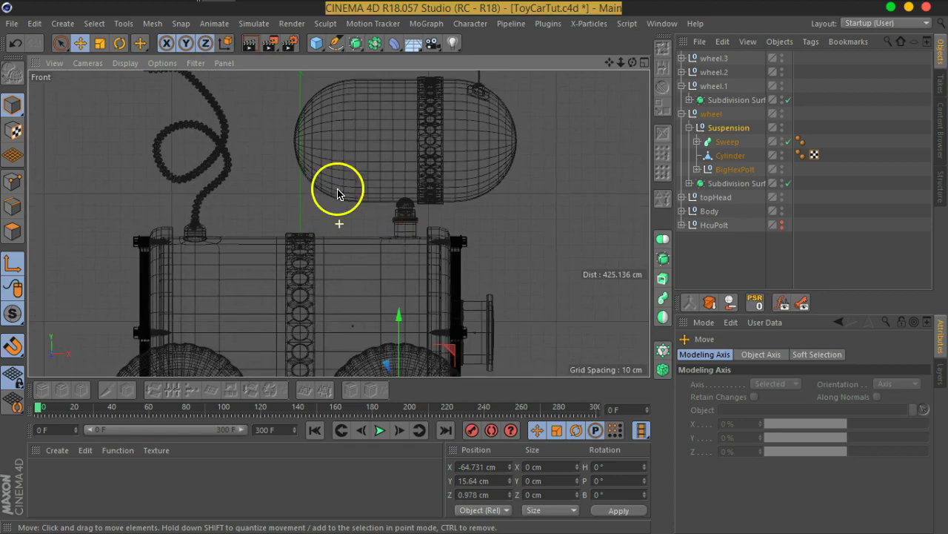
scroll(360, 269, "up", 3)
scroll(339, 220, "up", 3)
scroll(343, 232, "up", 2)
scroll(433, 281, "up", 3)
scroll(356, 243, "down", 2)
scroll(349, 233, "down", 1)
scroll(349, 235, "down", 2)
scroll(348, 236, "down", 2)
scroll(349, 235, "up", 3)
scroll(349, 239, "up", 2)
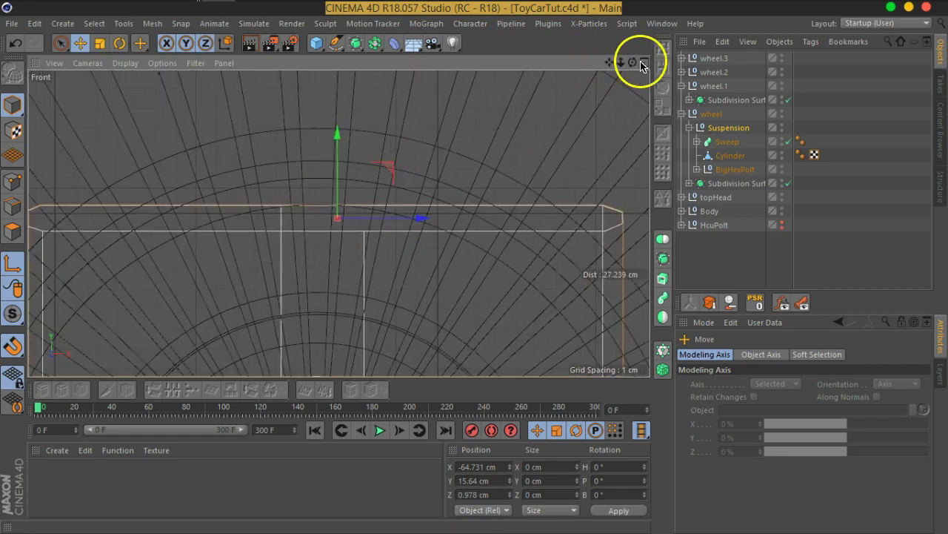
Enlarge the Perspective view and orbit to look at the car's underside.
left_click(642, 65)
key("F1")
mouse_move(343, 197)
left_mouse_down("alt")
mouse_move(381, 169)
mouse_move(500, 163)
mouse_move(526, 207)
mouse_move(481, 258)
mouse_move(318, 186)
mouse_move(338, 97)
mouse_move(354, 208)
left_mouse_up("alt")
left_click_drag(6, 327, 12, 268)
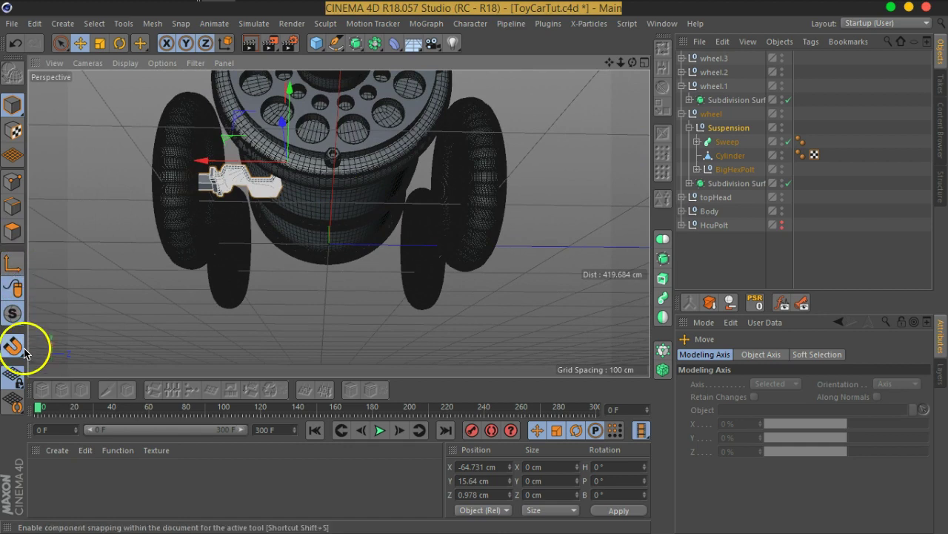
Rotate Suspension.1 to H 180°, collapse its children and drag it toward wheel.1.
left_click(120, 43)
scroll(350, 137, "up", 2)
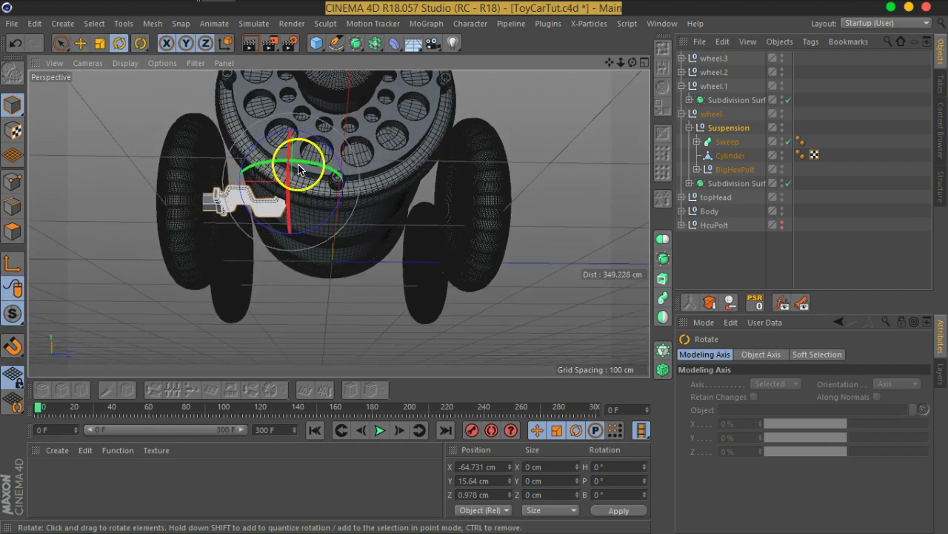
mouse_move(276, 166)
left_mouse_down()
mouse_move(557, 194)
mouse_move(596, 225)
mouse_move(555, 277)
mouse_move(482, 315)
mouse_move(409, 328)
left_mouse_up()
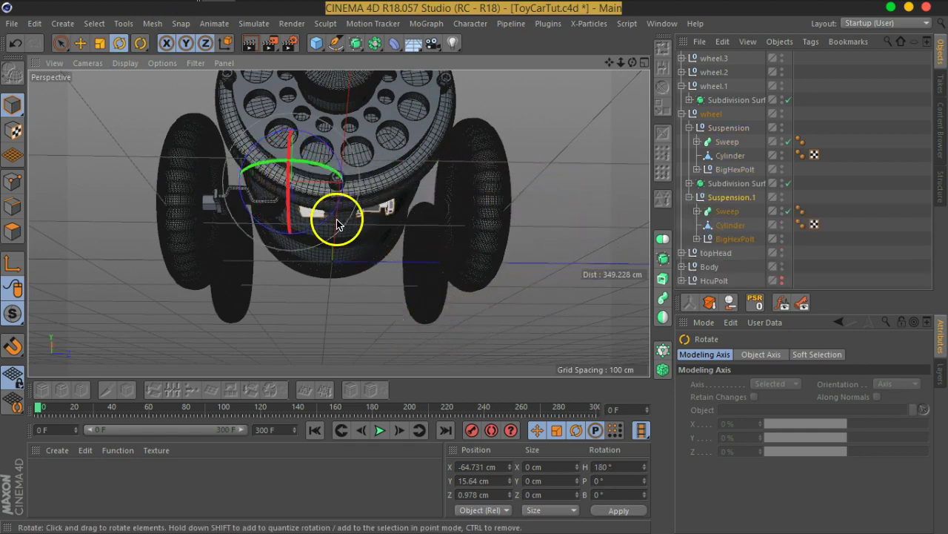
left_click(690, 197)
left_click_drag(719, 204, 717, 98)
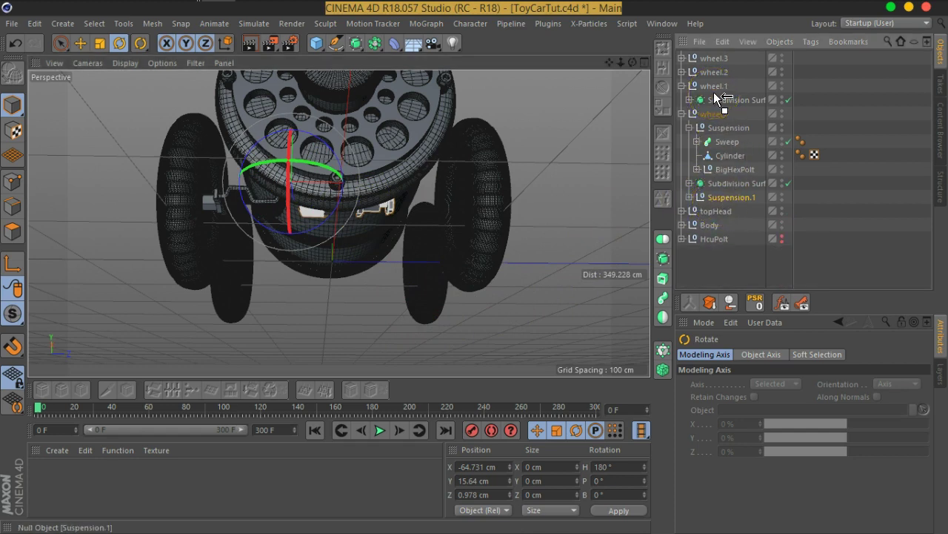
Nest Suspension.1 under wheel.1 and select it with the Move tool.
left_click(735, 115)
left_click(732, 109)
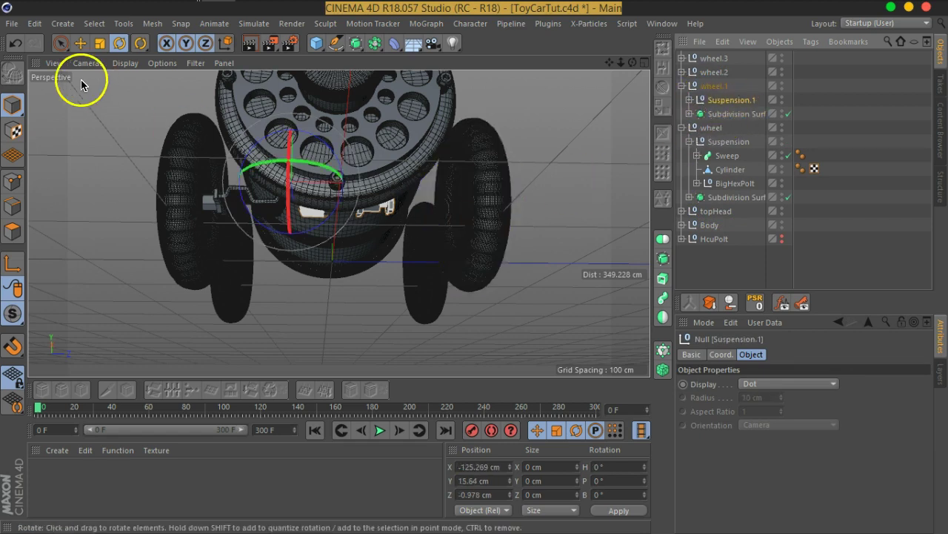
left_click(80, 40)
In the enlarged Right view, slide Suspension.1 along X to -56.844 cm.
left_click(644, 63)
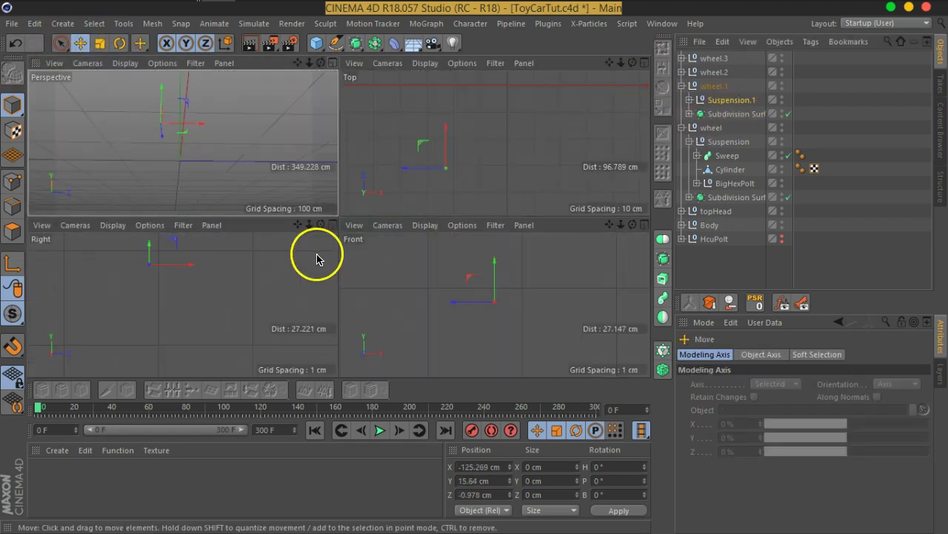
left_click(337, 220)
scroll(369, 213, "down", 5)
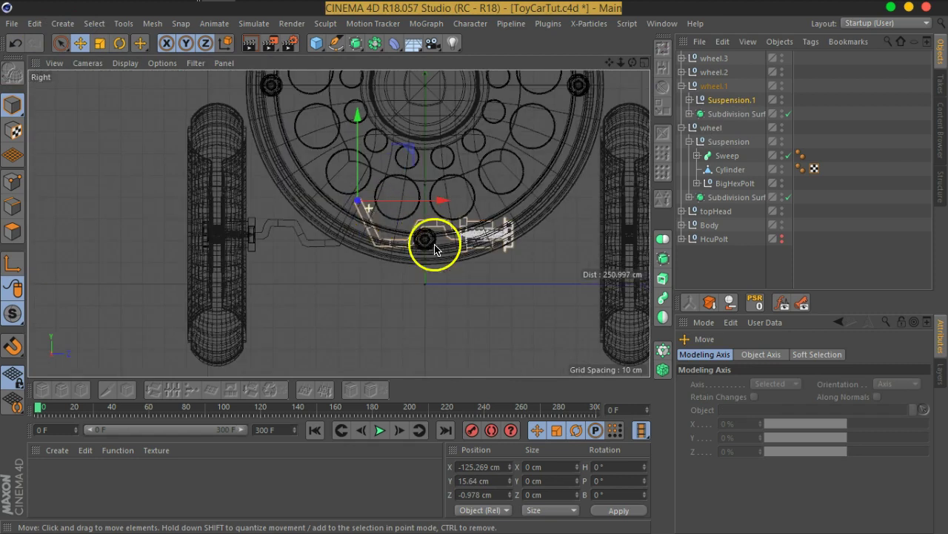
middle_click_drag(434, 244, 260, 203)
left_click_drag(211, 169, 361, 174)
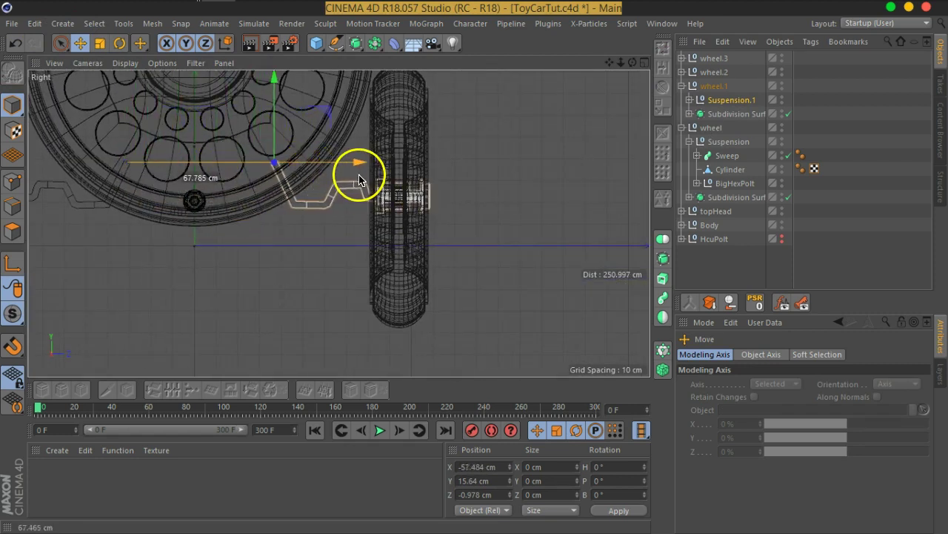
left_click(644, 63)
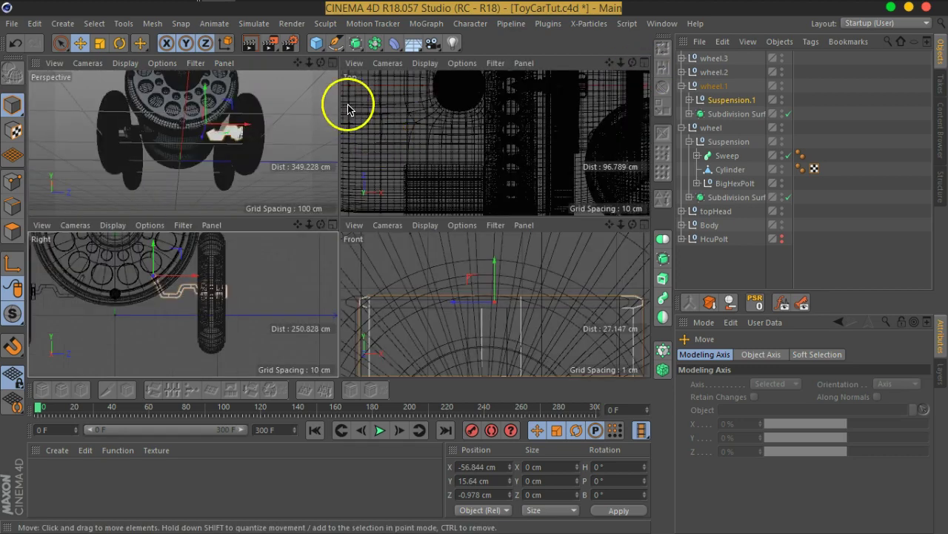
left_click(332, 63)
Zoom in on the wheel hub and pull the suspension back along X into it.
scroll(418, 189, "up", 3)
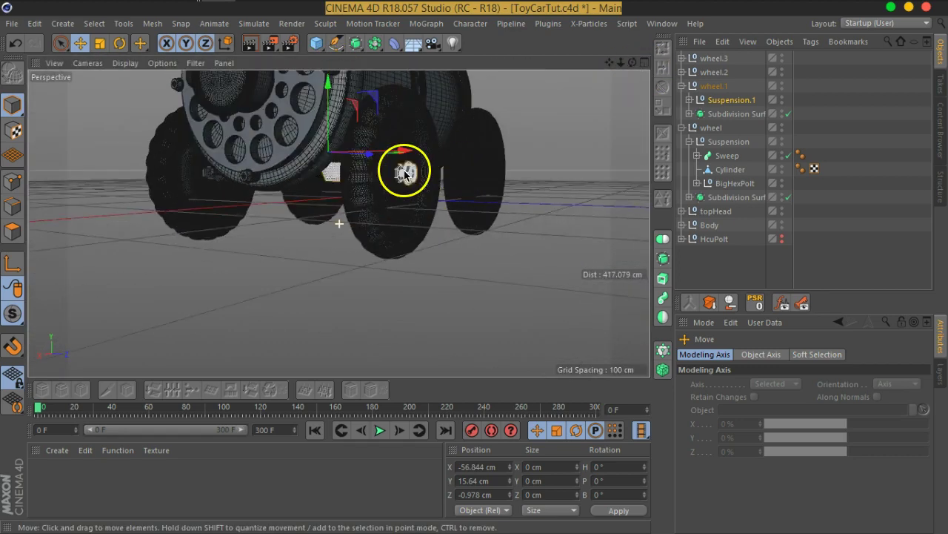
left_click_drag(412, 169, 370, 174, "alt")
scroll(346, 152, "up", 3)
scroll(348, 154, "up", 3)
scroll(348, 154, "up", 2)
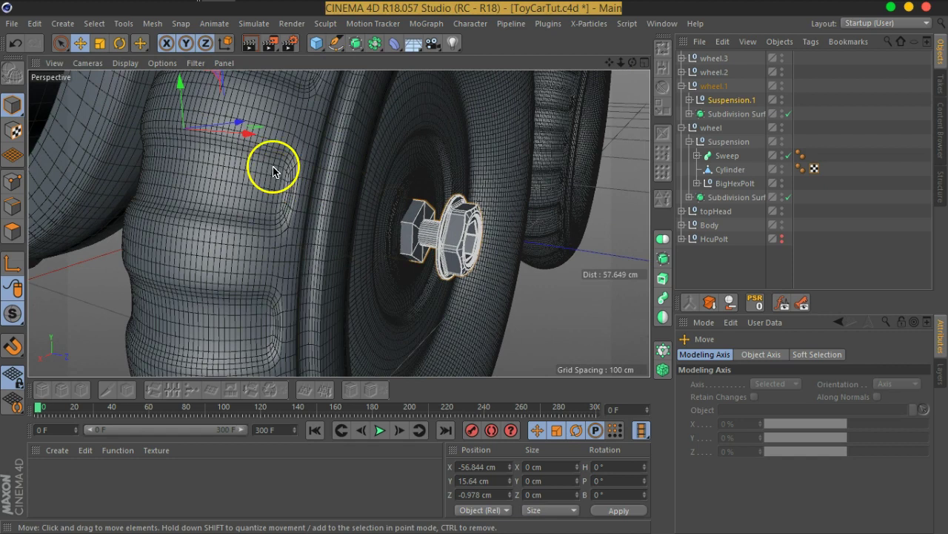
left_click_drag(252, 140, 238, 141)
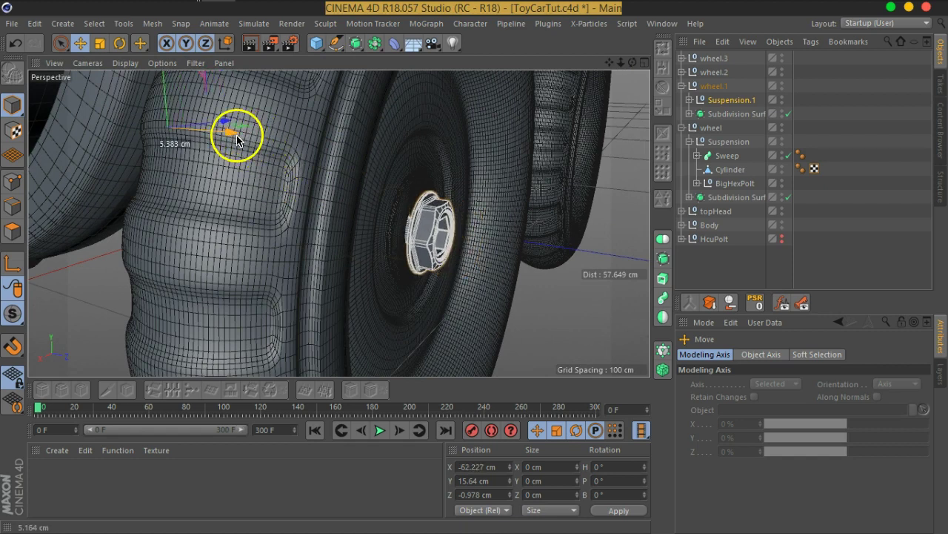
Switch the viewport display to isoparm lines and nudge the suspension further into the hub.
left_click(125, 63)
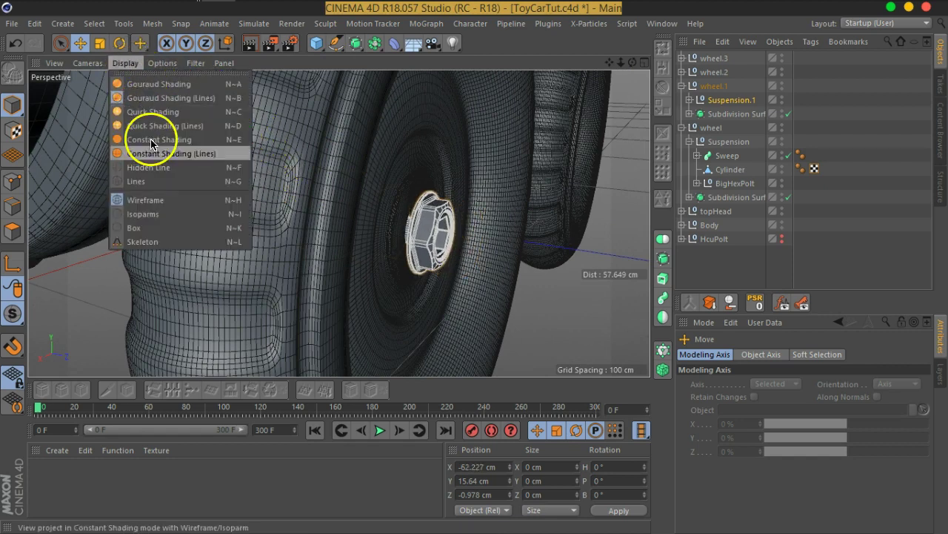
left_click(164, 213)
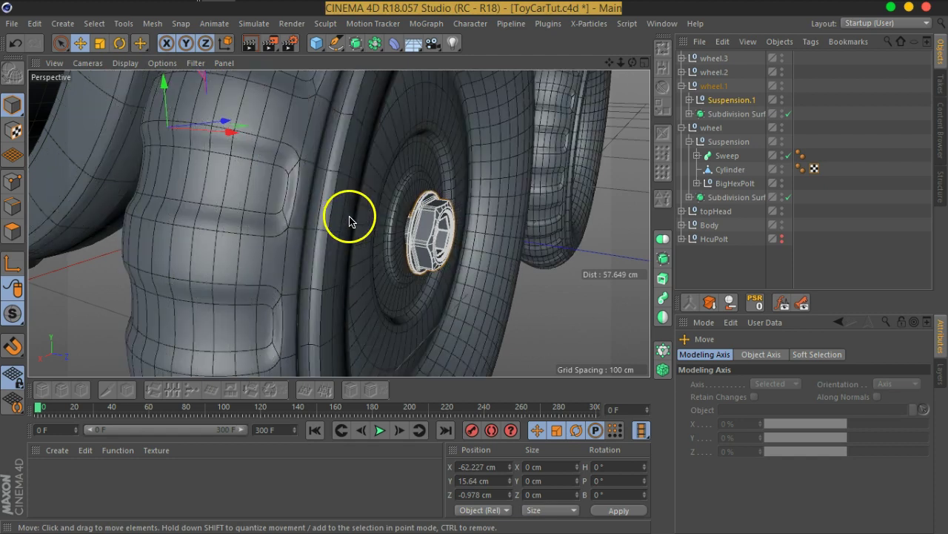
scroll(349, 221, "up", 2)
left_click_drag(213, 132, 209, 133)
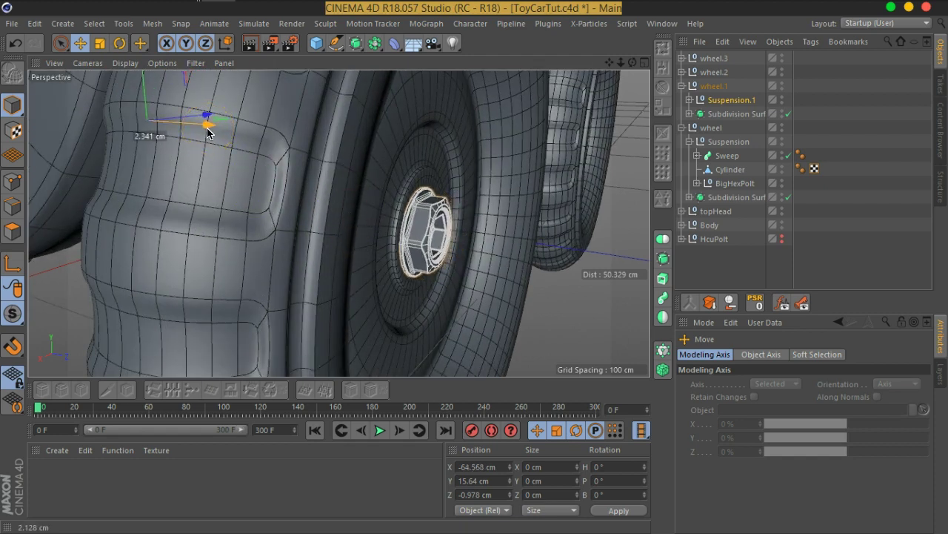
Zoom and orbit to view the bolt and tire from the side.
scroll(409, 208, "up", 5)
scroll(435, 220, "up", 5)
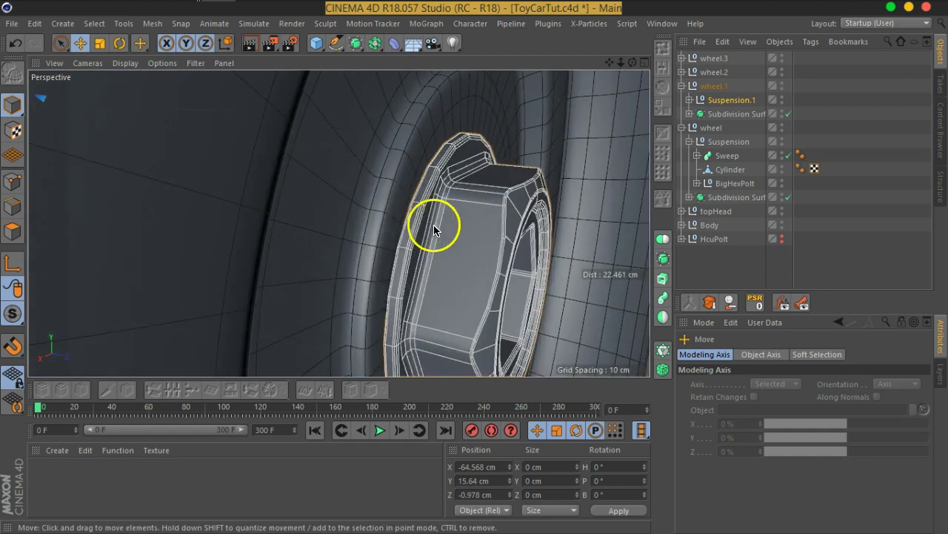
scroll(419, 214, "up", 5)
left_click_drag(419, 215, 449, 201, "alt")
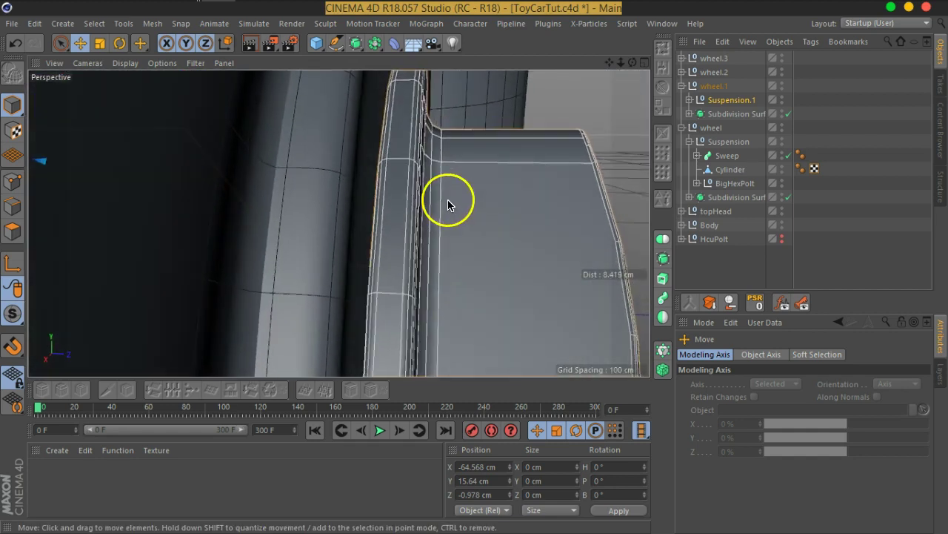
scroll(348, 207, "down", 3)
scroll(348, 205, "down", 2)
scroll(347, 205, "down", 2)
scroll(347, 206, "down", 2)
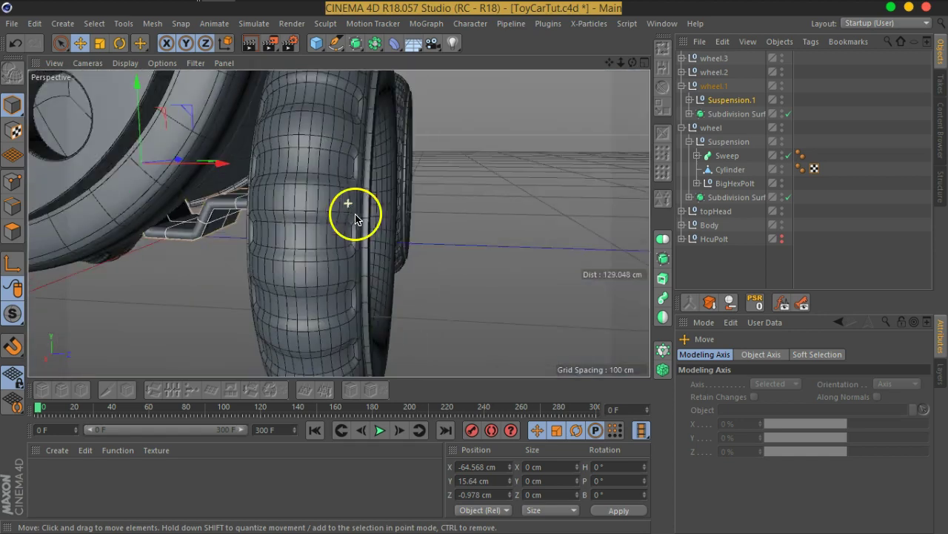
scroll(307, 211, "down", 1)
scroll(282, 178, "up", 2)
scroll(425, 186, "up", 2)
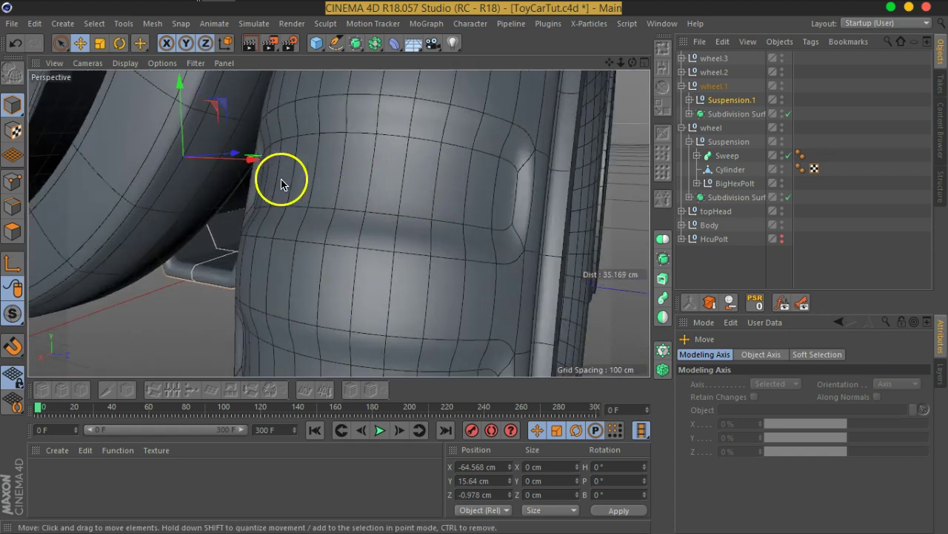
scroll(293, 193, "up", 1)
mouse_move(297, 196)
left_mouse_down("alt")
mouse_move(227, 169)
mouse_move(294, 187)
left_mouse_up("alt")
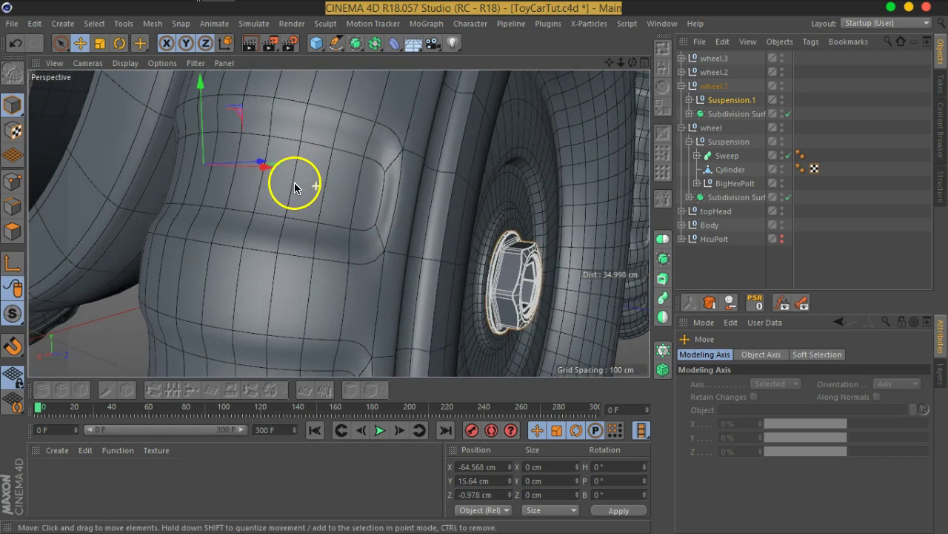
Slide the bolt along X snugly against the hub, then deselect it.
left_click_drag(269, 171, 270, 172)
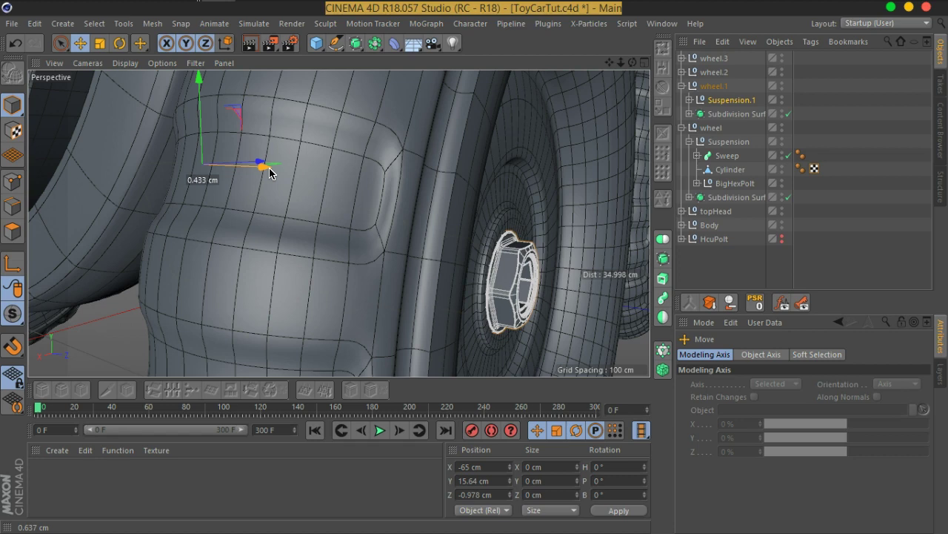
left_click_drag(269, 172, 267, 165)
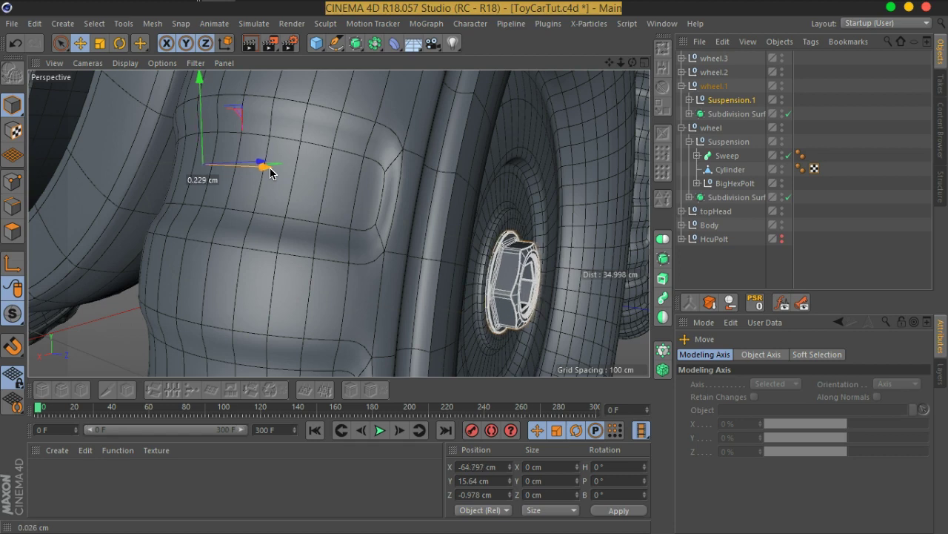
left_click(726, 249)
scroll(433, 237, "down", 2)
Orbit below the car and select both Suspension and Suspension.1.
scroll(371, 222, "down", 2)
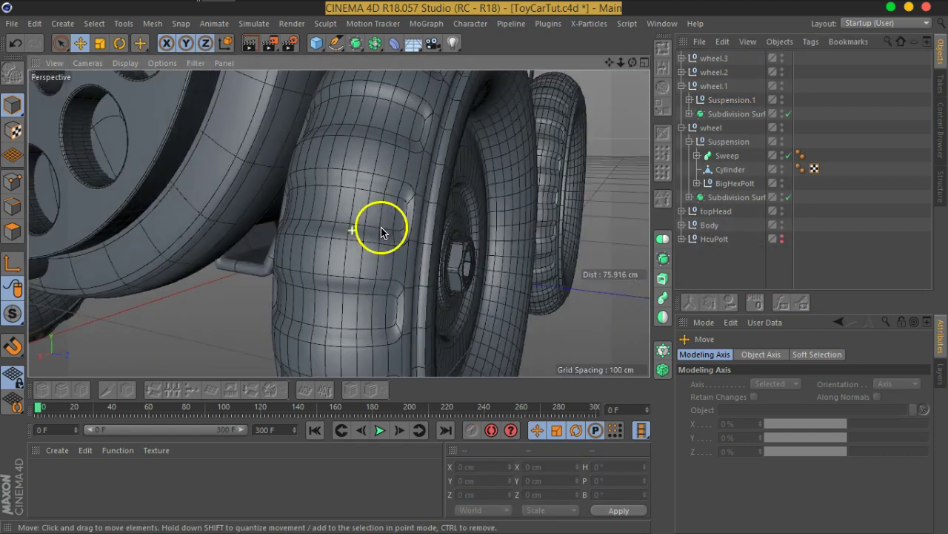
scroll(260, 250, "down", 2)
scroll(201, 275, "down", 1)
scroll(217, 278, "down", 1)
mouse_move(217, 278)
left_mouse_down("alt")
mouse_move(452, 165)
mouse_move(412, 127)
mouse_move(430, 102)
mouse_move(446, 194)
left_mouse_up("alt")
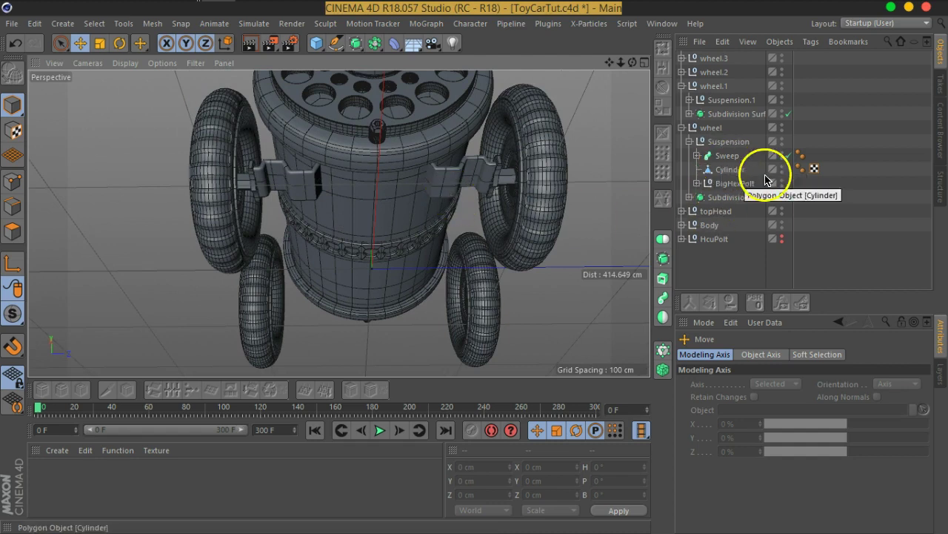
left_click(726, 142)
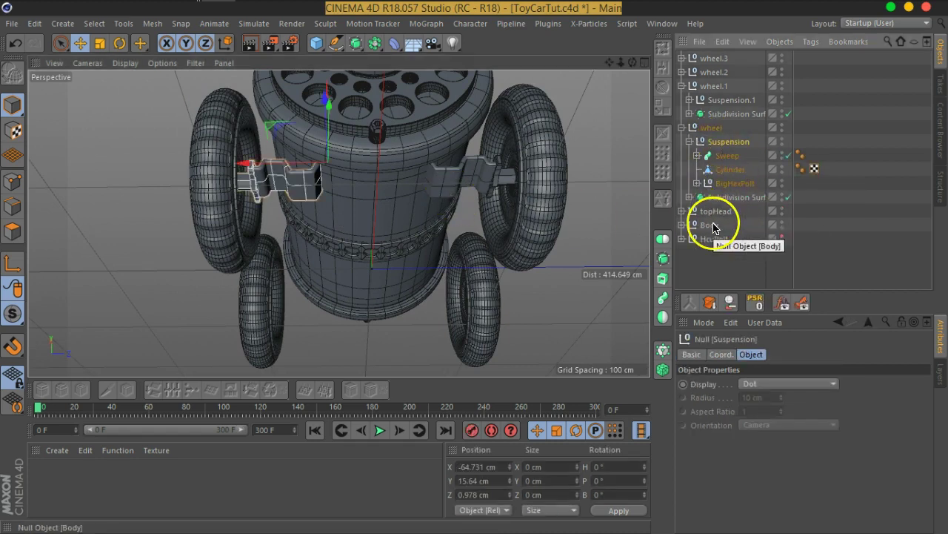
left_click(718, 101, "ctrl")
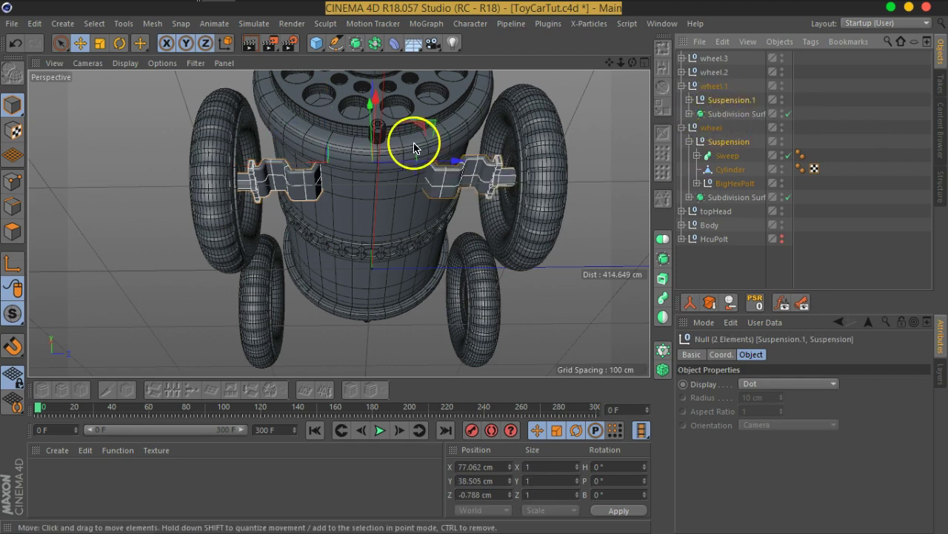
Ctrl-drag copies of both suspensions to the car's other side and collapse them.
mouse_move(334, 154)
left_mouse_down("alt")
mouse_move(462, 148)
mouse_move(438, 181)
mouse_move(526, 201)
mouse_move(500, 186)
left_mouse_up("alt")
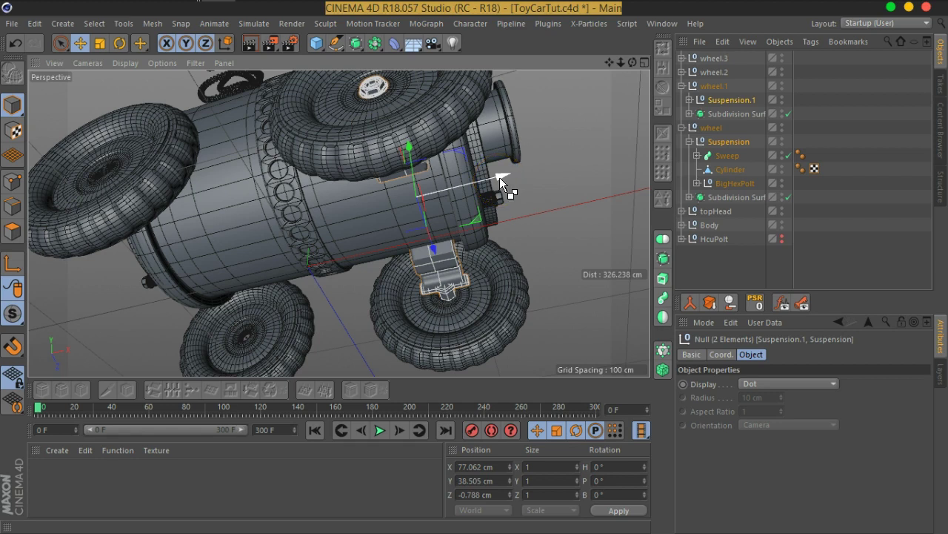
left_click_drag(499, 177, 267, 245)
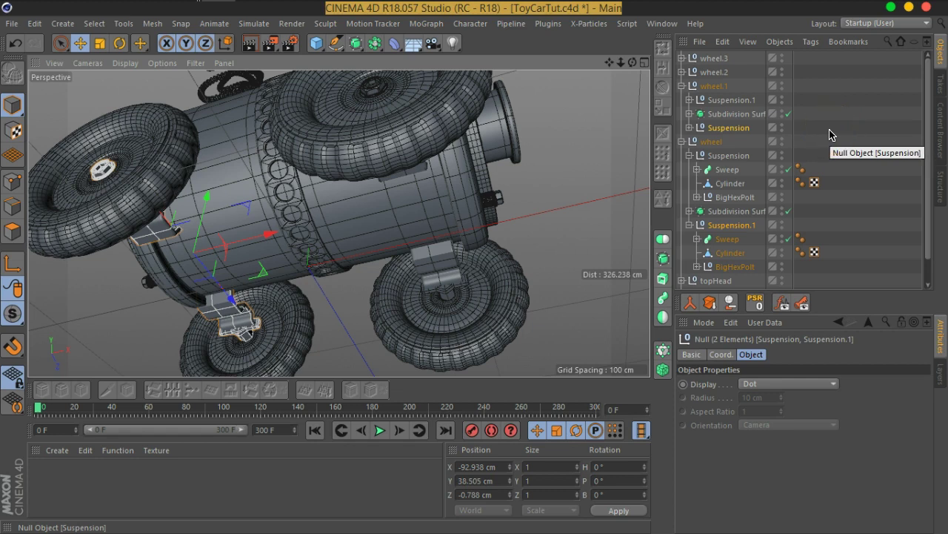
left_click(690, 224)
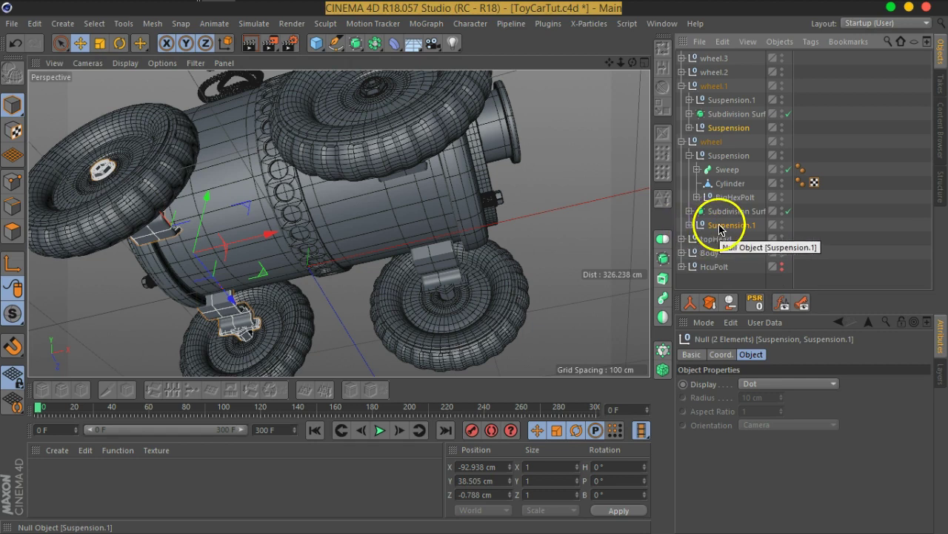
left_click(689, 156)
left_click_drag(729, 188, 716, 75)
Move the copied Suspension.1 into wheel.3.
left_click(716, 76)
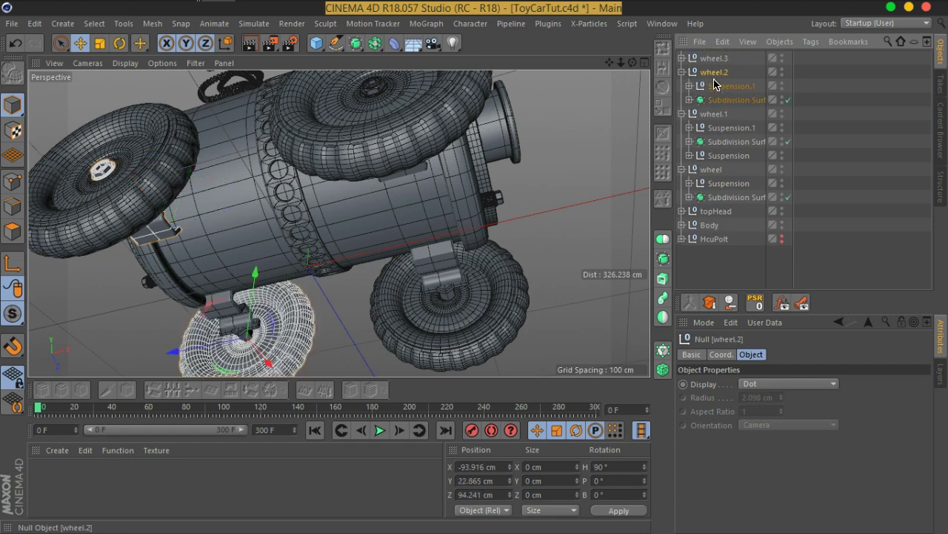
left_click(719, 87)
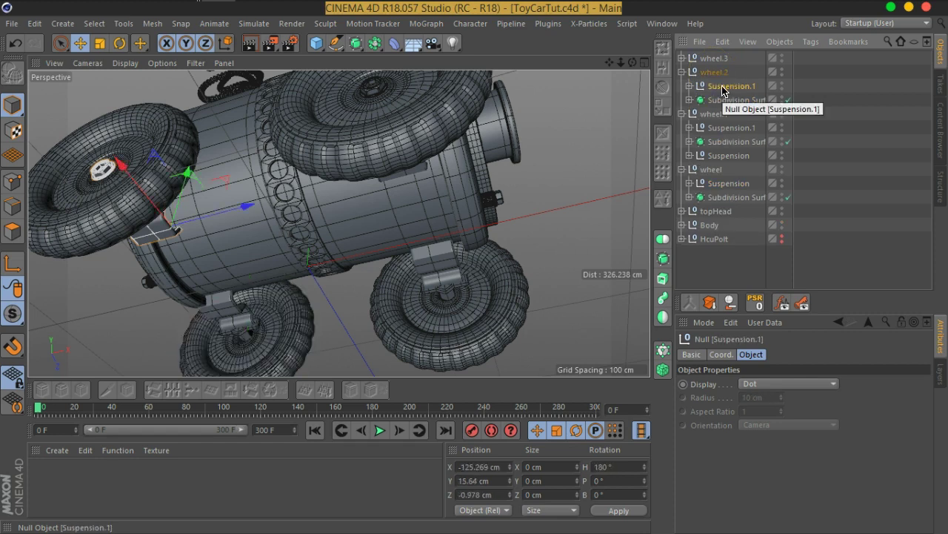
left_click_drag(723, 90, 716, 62)
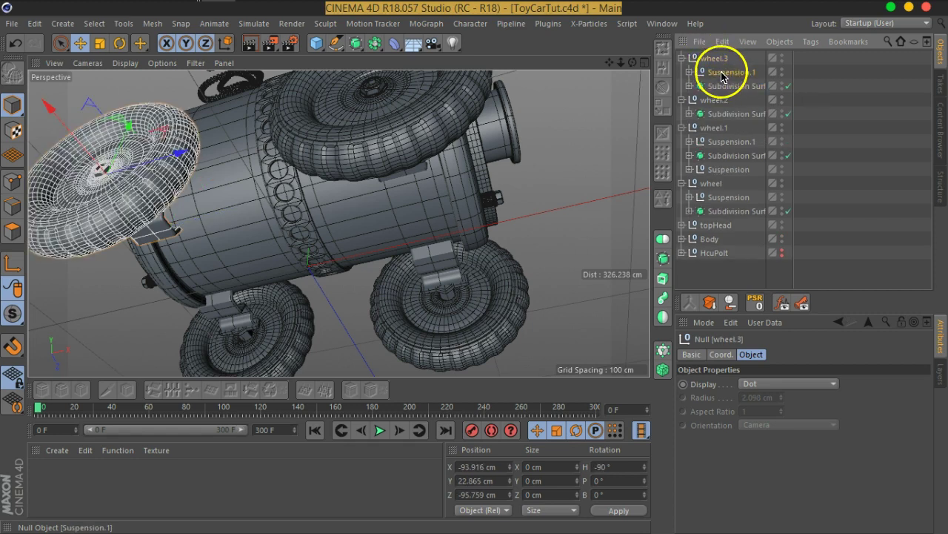
left_click(733, 143)
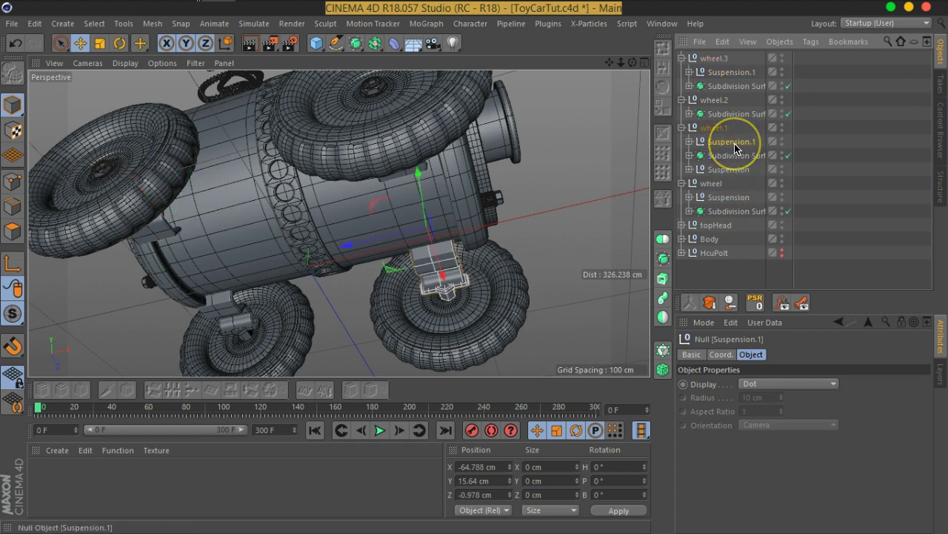
left_click_drag(735, 148, 719, 106)
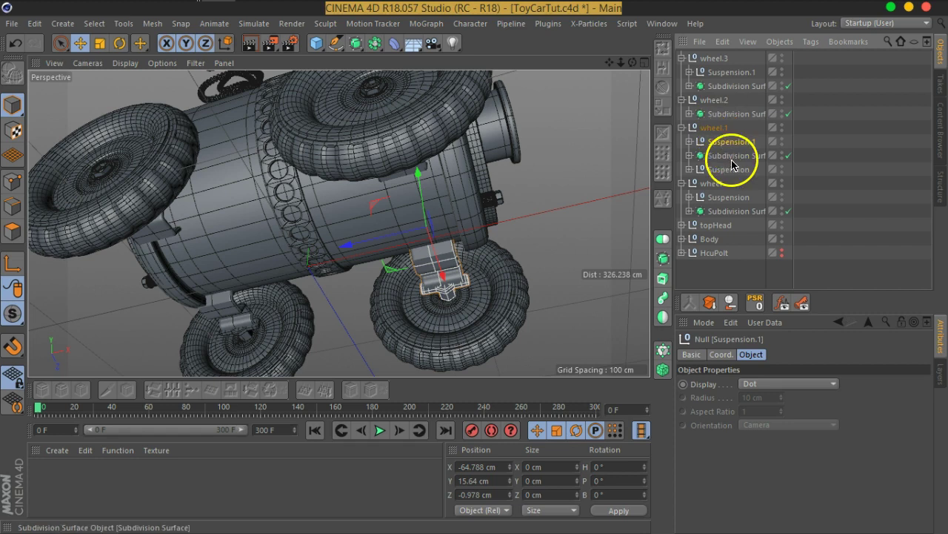
Check each wheel's tire and move the extra Suspension from wheel.1 into wheel.2.
left_click(728, 197)
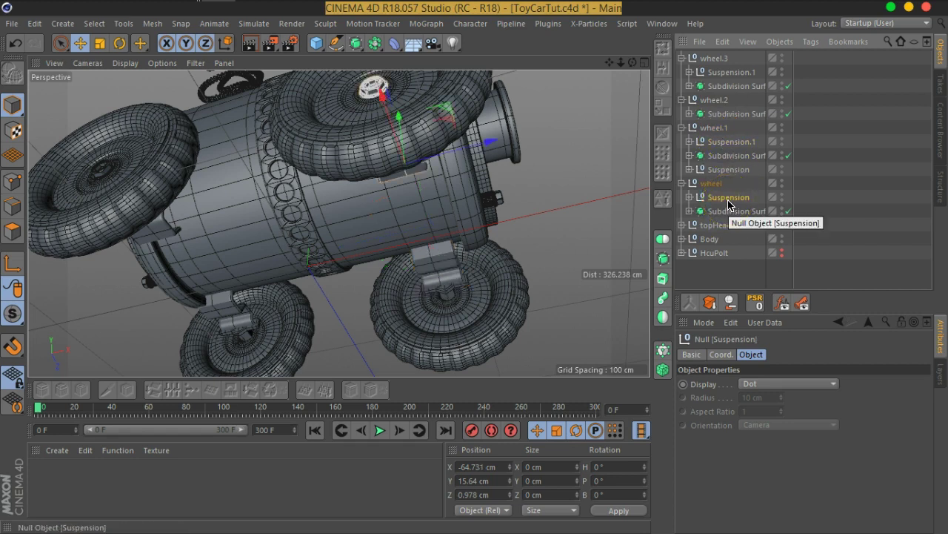
left_click(715, 183)
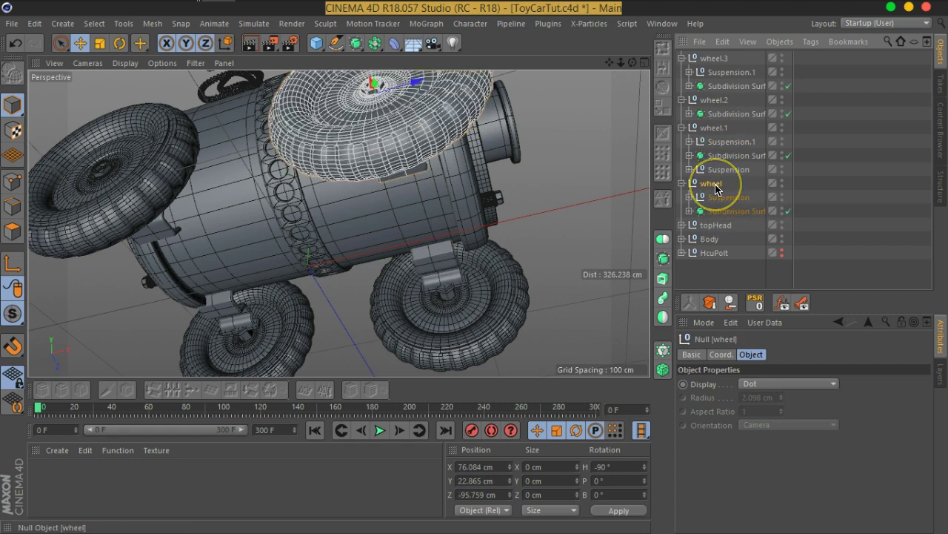
left_click(727, 145)
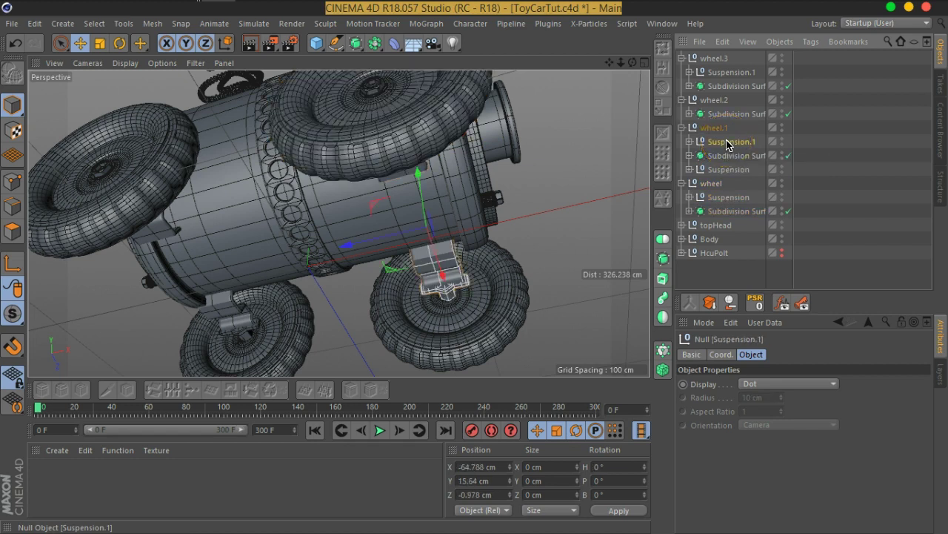
left_click(718, 130)
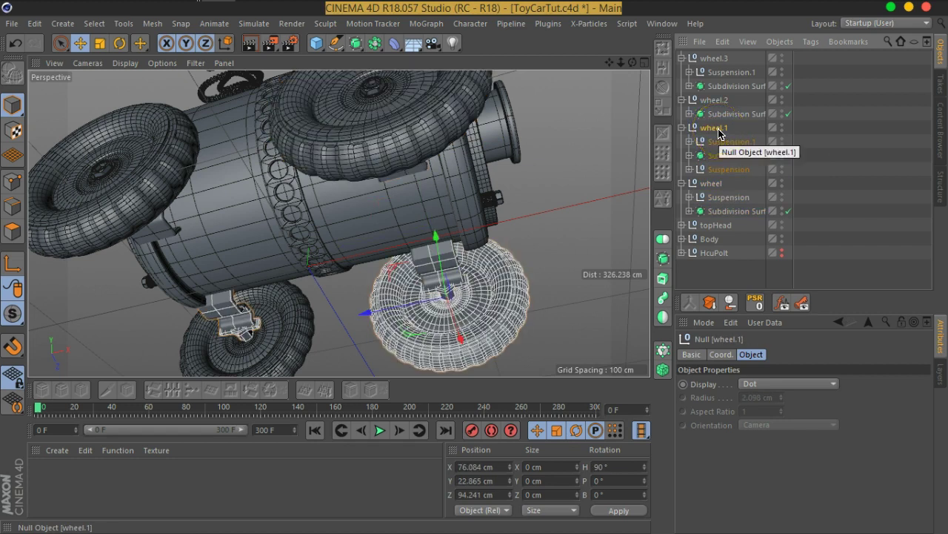
left_click(732, 172)
left_click_drag(732, 175, 724, 102)
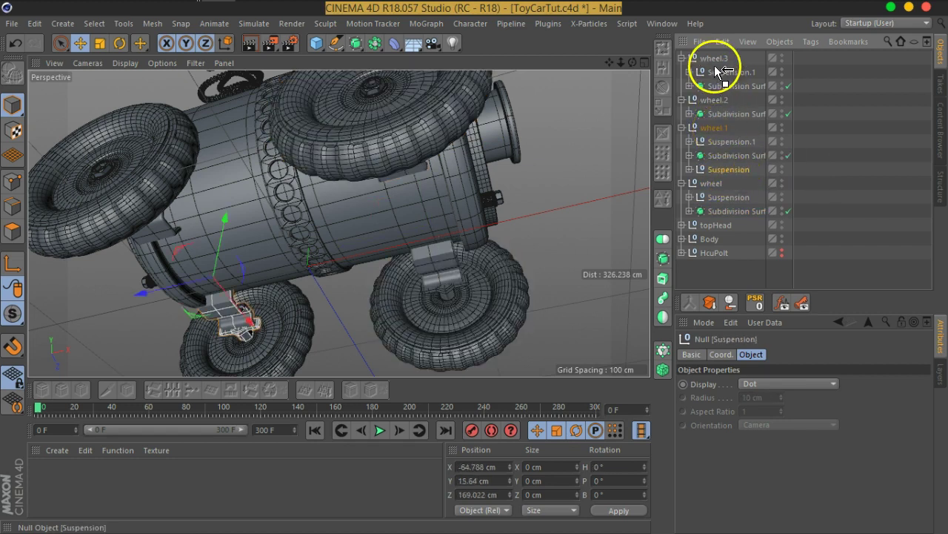
left_click(713, 99)
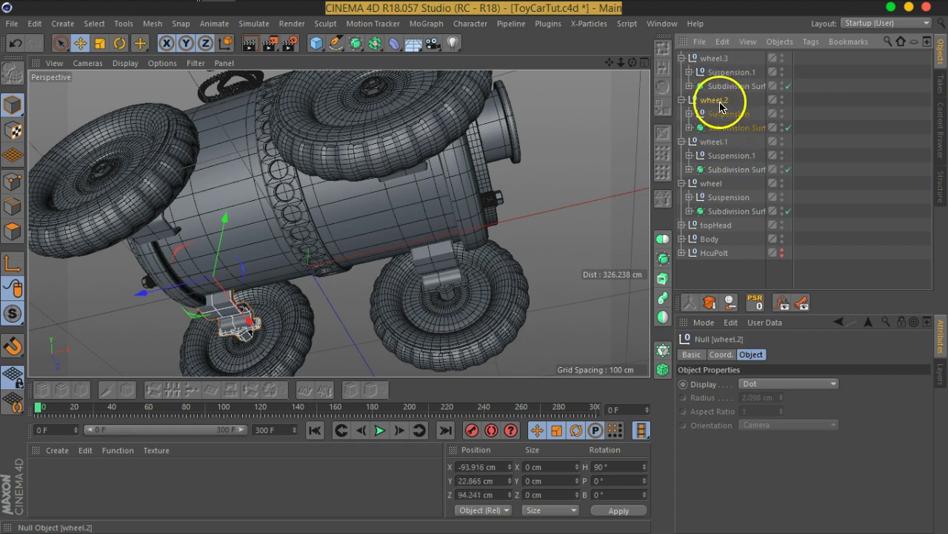
Deselect everything, inspect the car from below and save the scene with Ctrl+S.
left_click(815, 148)
mouse_move(423, 255)
left_mouse_down("alt")
mouse_move(495, 212)
mouse_move(415, 212)
mouse_move(226, 270)
mouse_move(458, 220)
mouse_move(259, 265)
mouse_move(259, 205)
mouse_move(398, 210)
mouse_move(265, 205)
mouse_move(370, 222)
mouse_move(339, 218)
mouse_move(370, 259)
mouse_move(529, 197)
mouse_move(383, 224)
mouse_move(380, 236)
left_mouse_up("alt")
key("ctrl+s")
mouse_move(312, 241)
left_mouse_down("alt")
mouse_move(402, 205)
mouse_move(254, 174)
mouse_move(363, 170)
mouse_move(417, 220)
mouse_move(353, 225)
mouse_move(337, 243)
mouse_move(227, 272)
mouse_move(343, 212)
mouse_move(312, 226)
mouse_move(549, 197)
mouse_move(339, 200)
mouse_move(412, 154)
mouse_move(371, 307)
mouse_move(349, 212)
mouse_move(363, 166)
mouse_move(352, 181)
left_mouse_up("alt")
Rename the wheel's Suspension to Suspension01, then restore its original name Suspension.
scroll(352, 180, "up", 3)
scroll(345, 175, "up", 3)
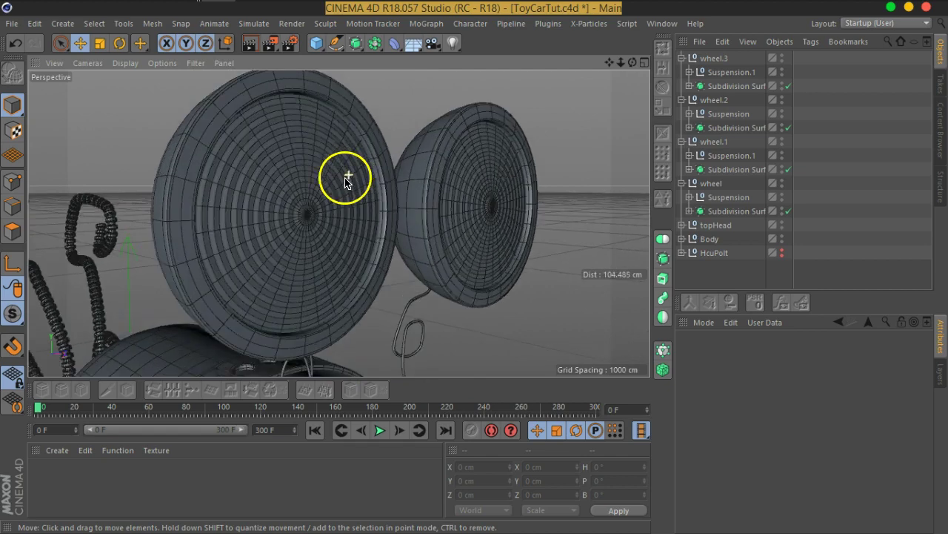
scroll(289, 223, "down", 5)
scroll(282, 252, "down", 1)
mouse_move(272, 311)
left_mouse_down("alt")
mouse_move(262, 226)
mouse_move(472, 250)
mouse_move(361, 230)
mouse_move(436, 229)
mouse_move(233, 222)
mouse_move(311, 200)
left_mouse_up("alt")
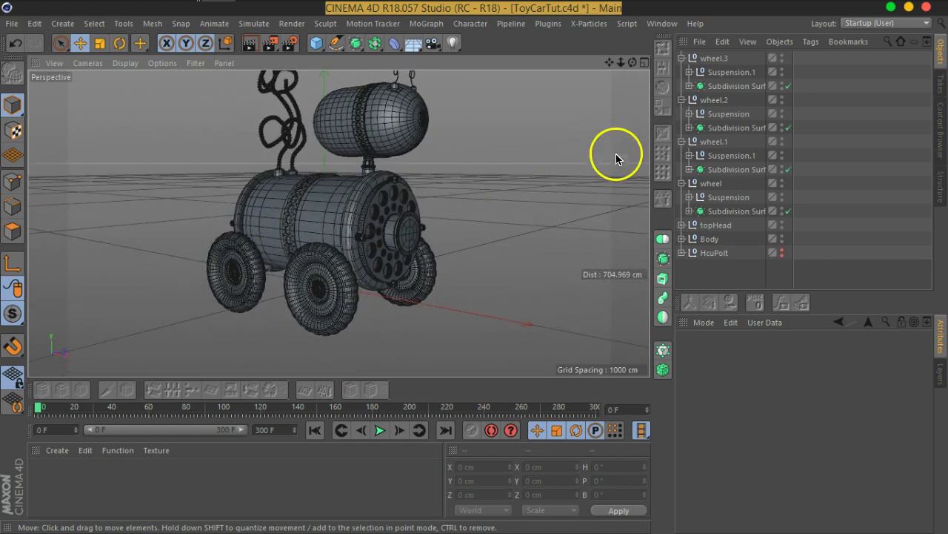
double_click(733, 198)
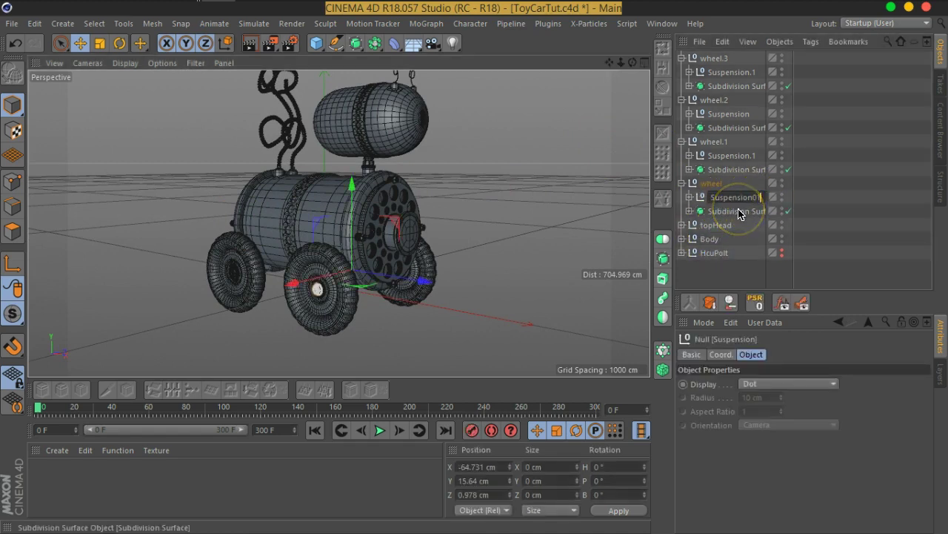
type("1")
key("Return")
double_click(730, 158)
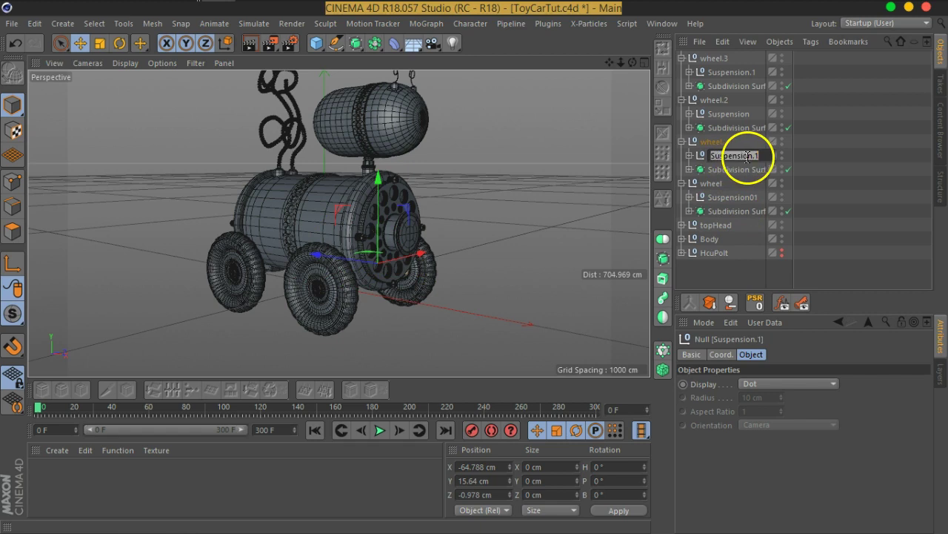
double_click(756, 197)
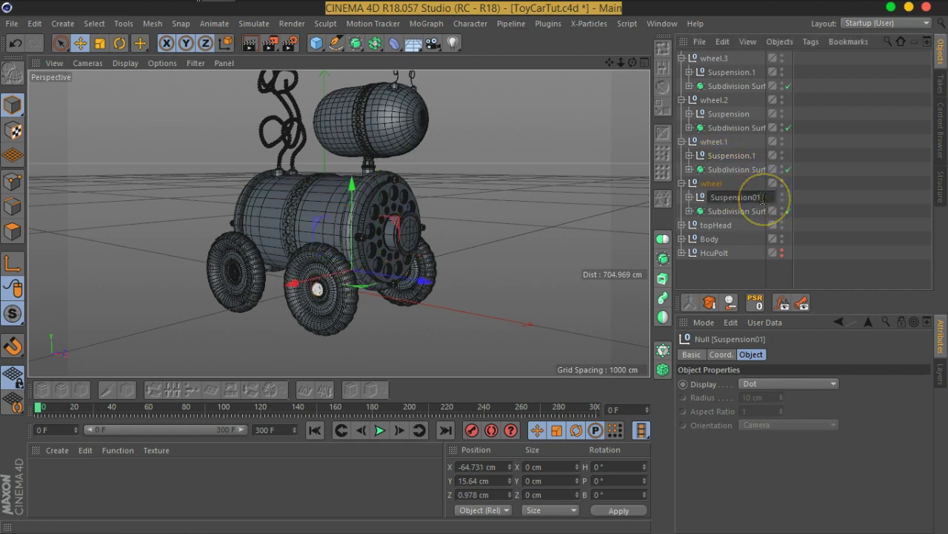
key("Return")
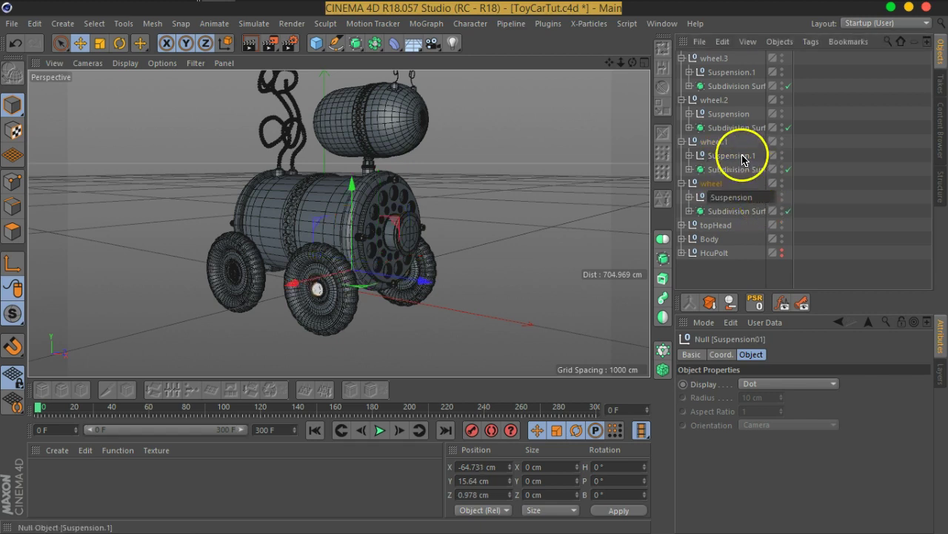
Rename the wheel.2 suspension to Suspension02 and the wheel.3 one to Suspension.03.
double_click(733, 113)
left_click(761, 114)
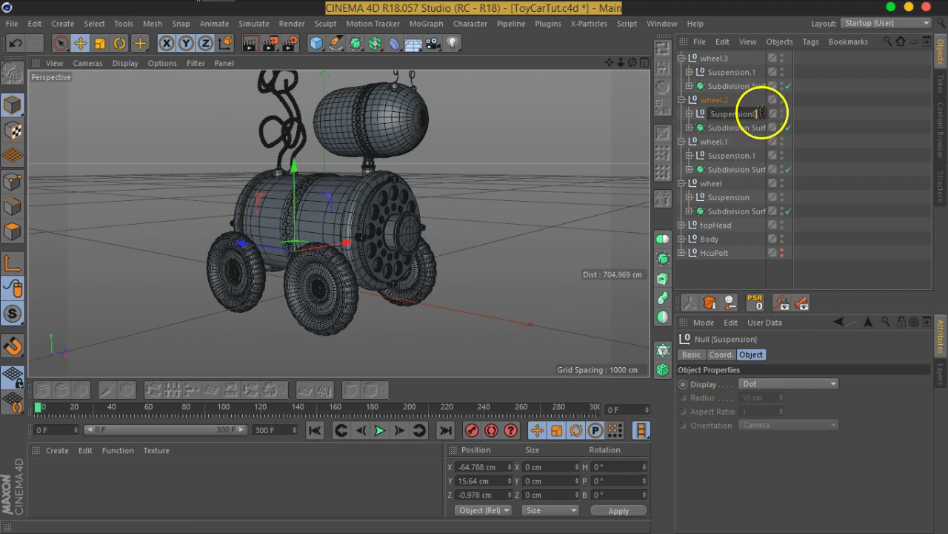
type("02")
key("Return")
double_click(752, 71)
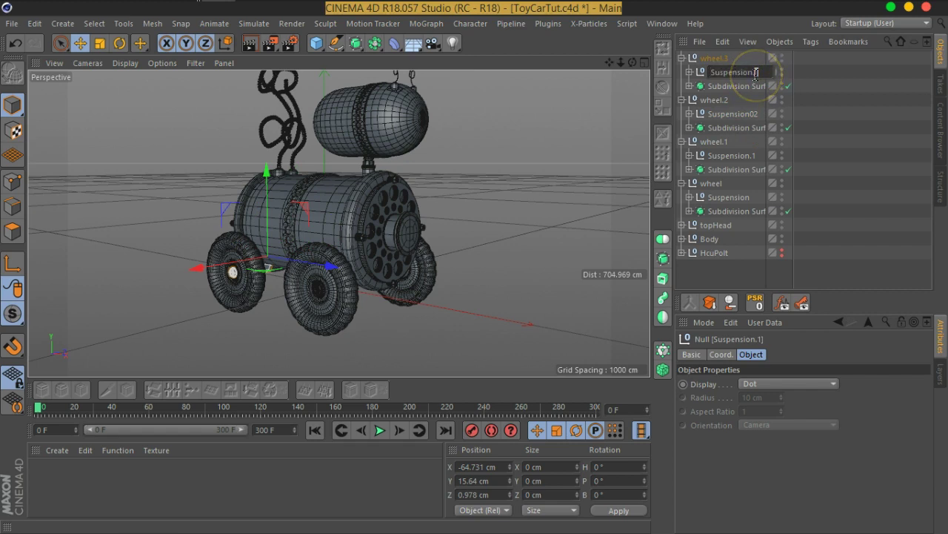
type("03")
key("Return")
mouse_move(488, 145)
left_mouse_down("alt")
mouse_move(417, 191)
mouse_move(321, 205)
mouse_move(413, 208)
left_mouse_up("alt")
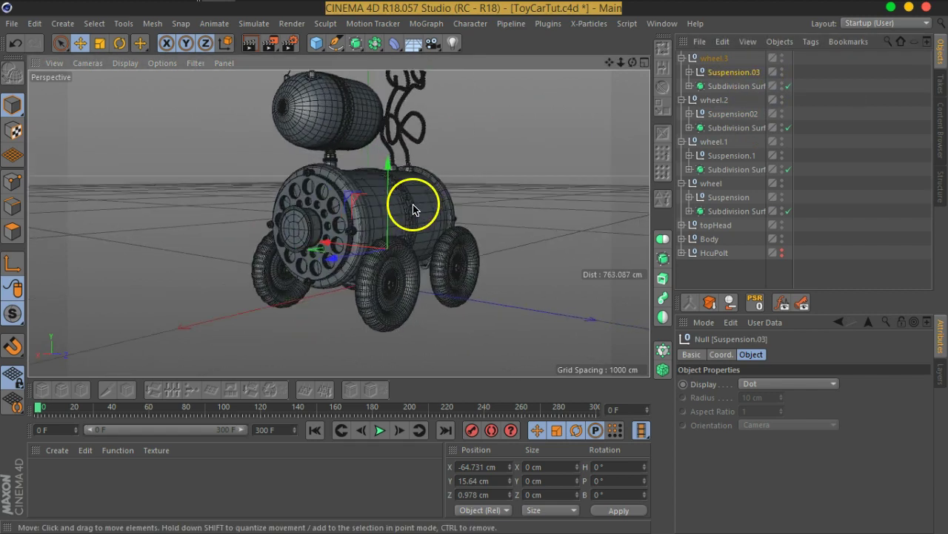
Rename the first two wheel nulls to left_front_wheel and right_front_wheel.
left_click(717, 185)
double_click(716, 184)
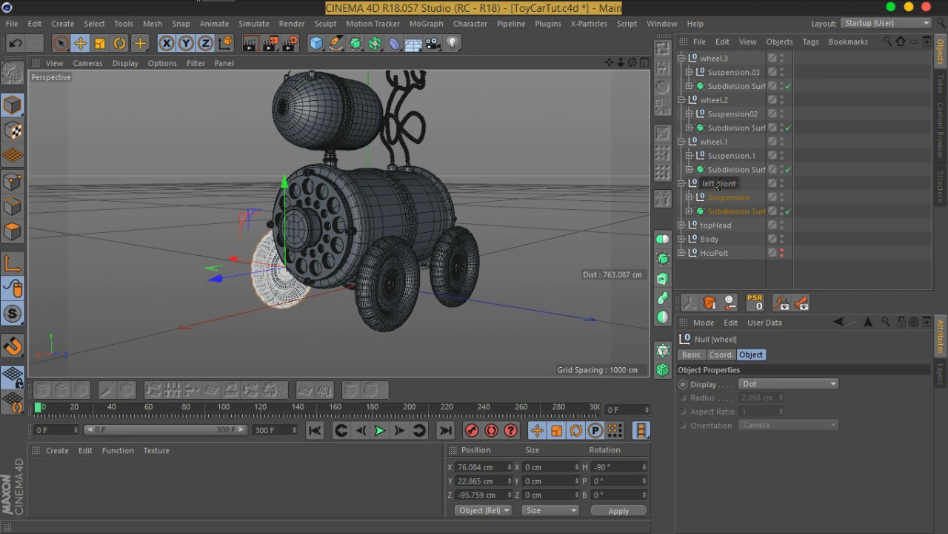
type("_wheel")
key("Return")
left_click(716, 141)
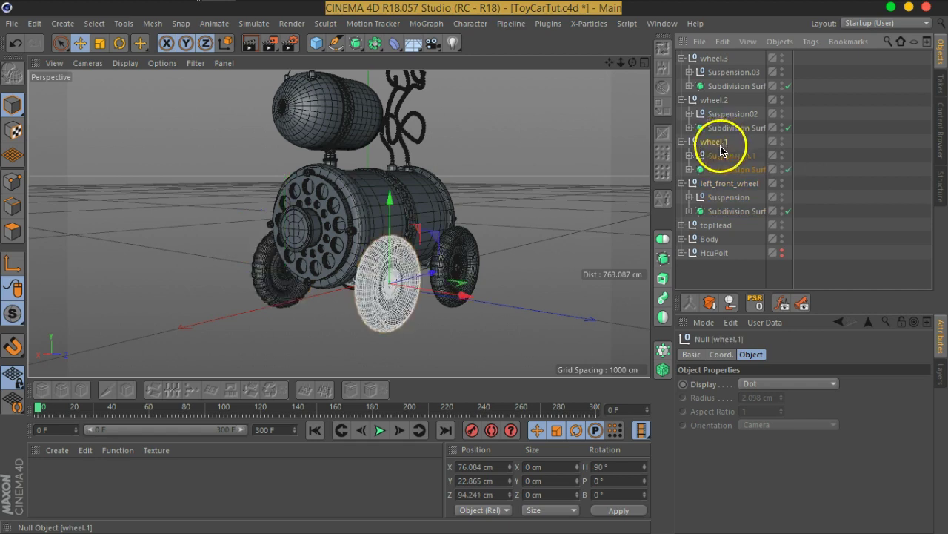
double_click(716, 142)
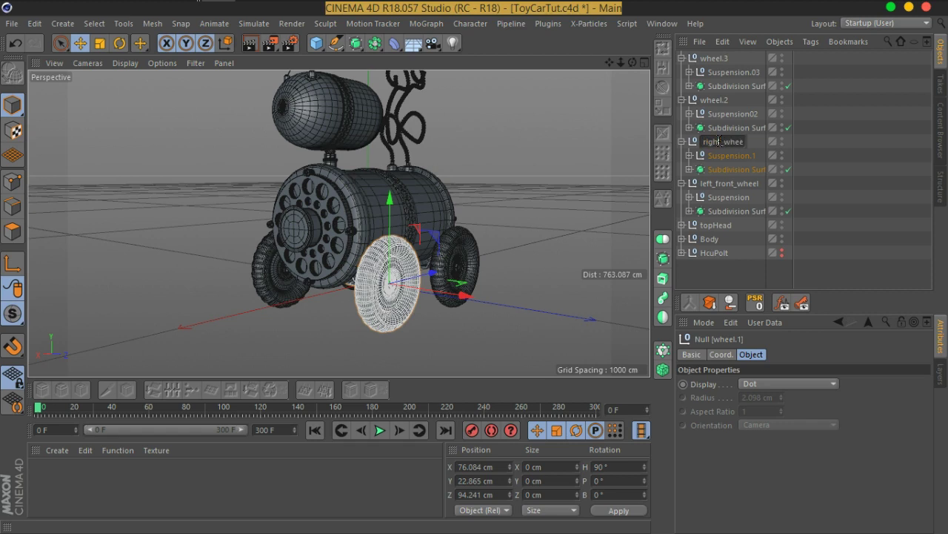
type("ight_front_")
key("Return")
Rename wheel.2 and wheel.3 to right_rear_wheel and left_rear_wheel.
left_click(716, 100)
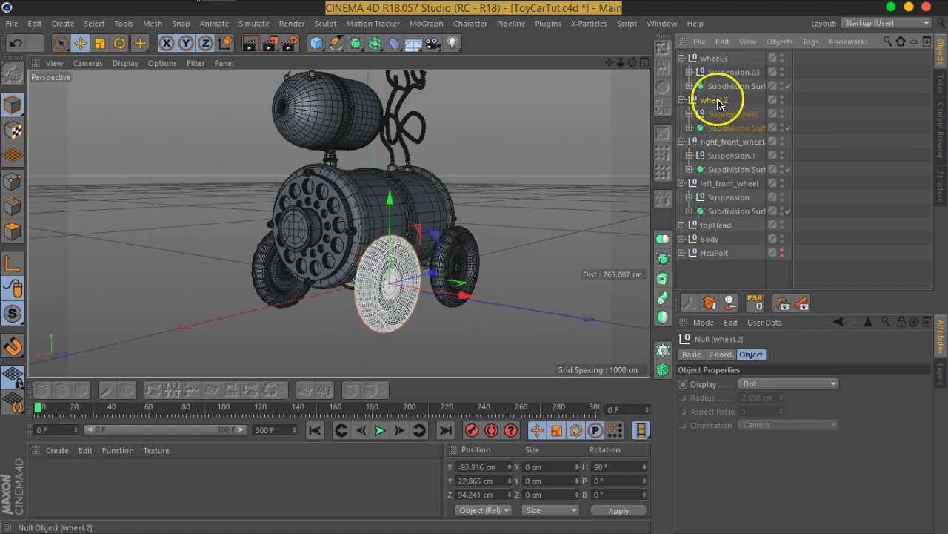
double_click(718, 102)
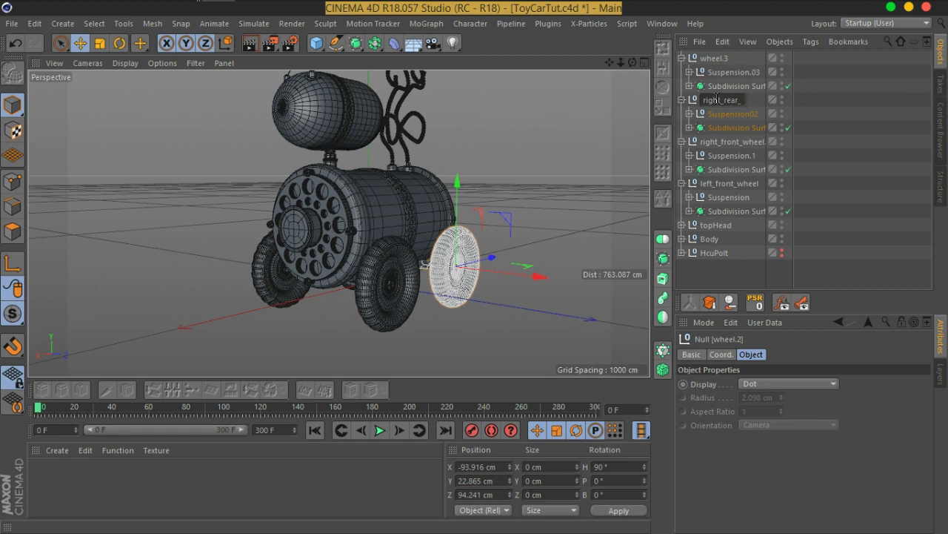
type("wheel")
key("Return")
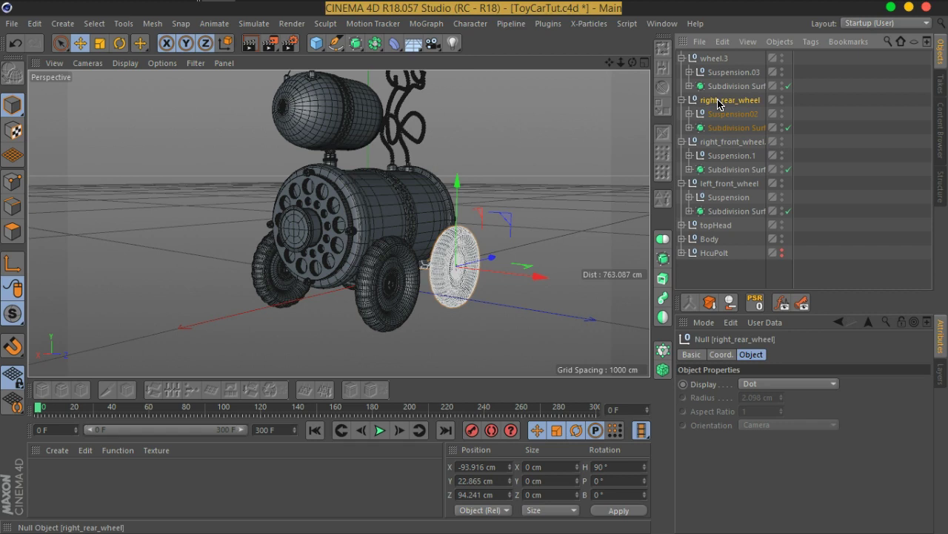
left_click(715, 59)
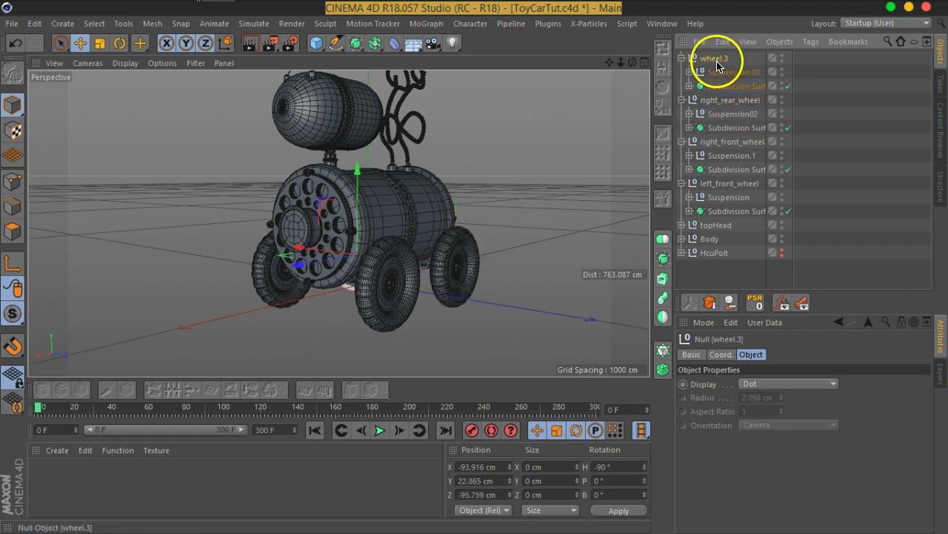
double_click(717, 60)
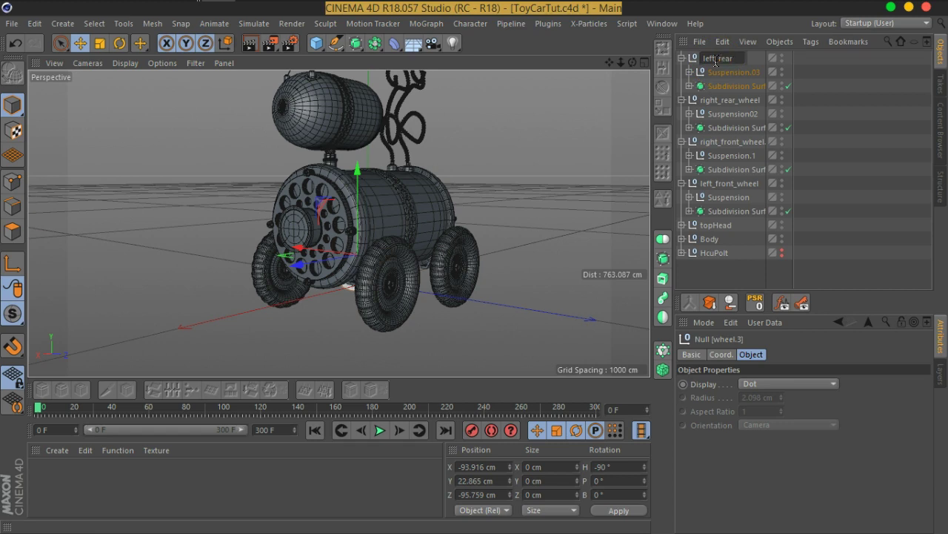
type("_wheel")
key("Return")
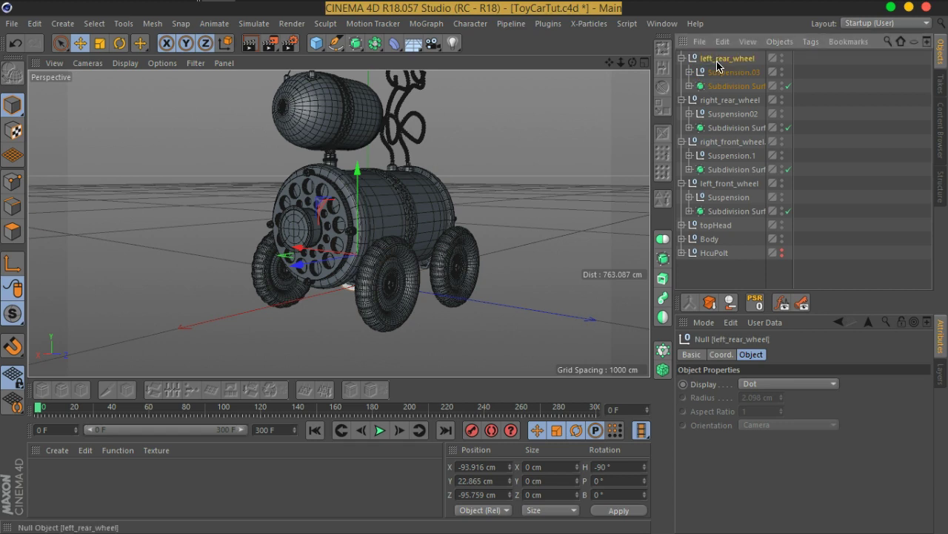
Collapse all four wheel null hierarchies and save the toy car scene.
left_click(681, 72)
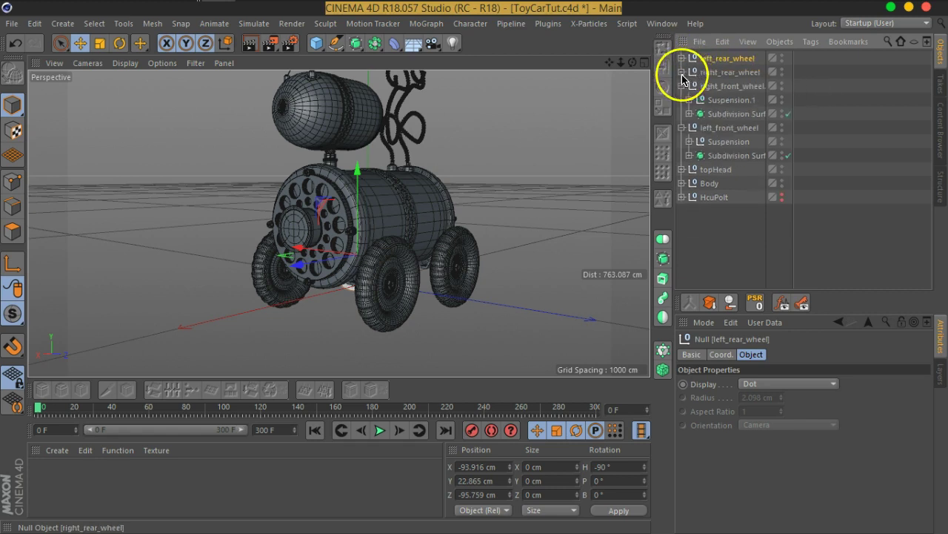
left_click(681, 86)
left_click(681, 99)
left_click(721, 204)
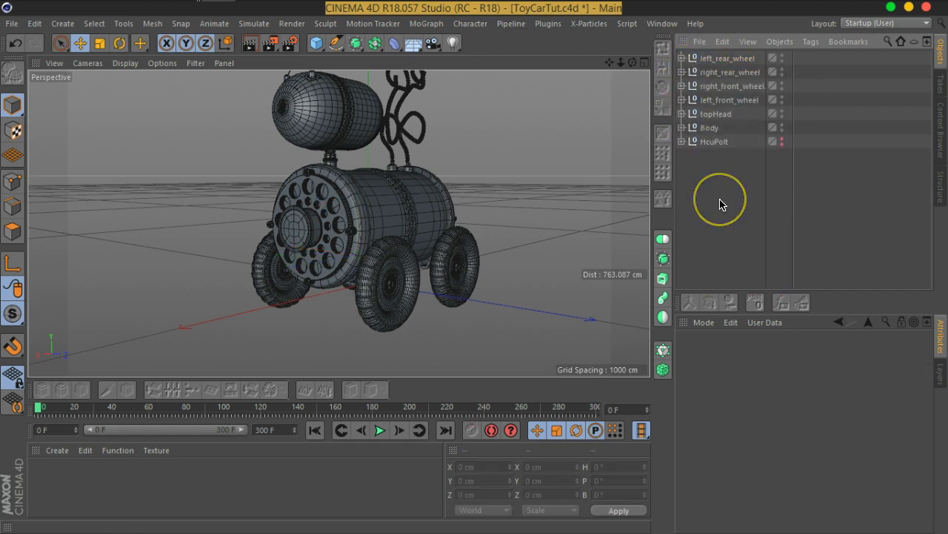
key("ctrl+s")
Deselect everything and zoom the view in close on the left front wheel hub.
left_click(730, 174)
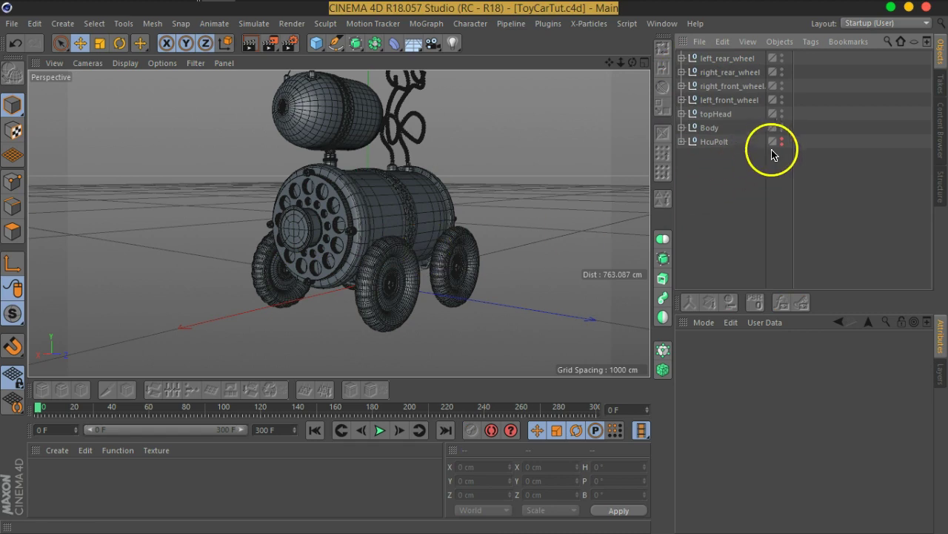
mouse_move(309, 191)
left_mouse_down("alt")
mouse_move(327, 226)
mouse_move(384, 234)
left_mouse_up("alt")
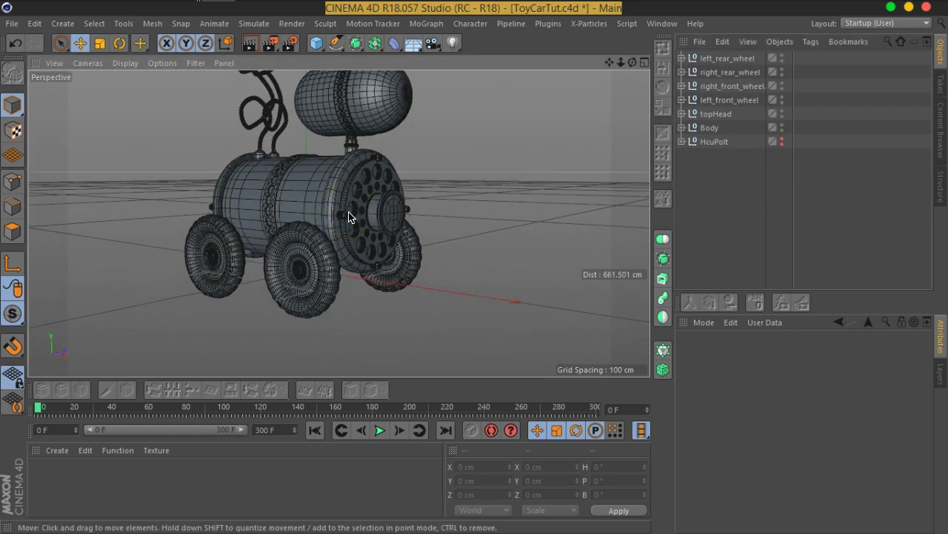
scroll(280, 261, "up", 3)
scroll(408, 302, "up", 3)
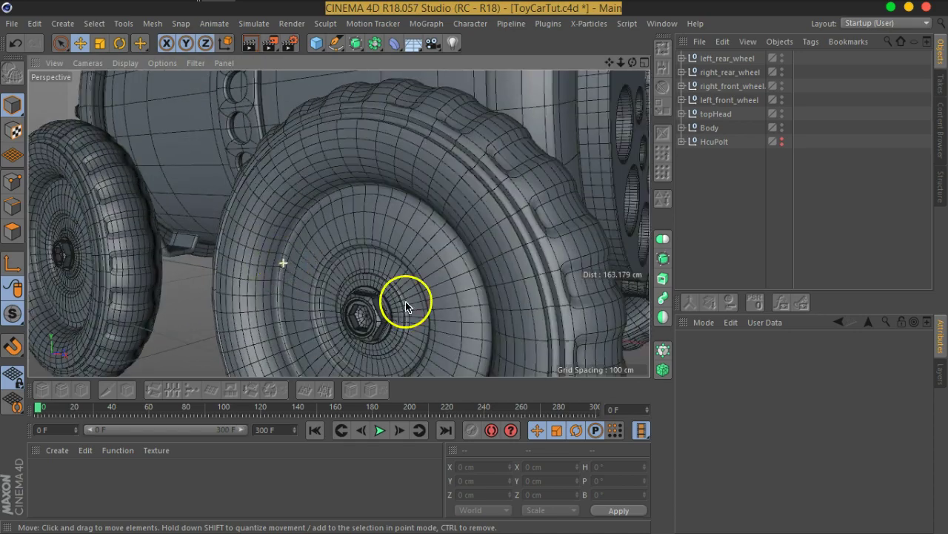
scroll(423, 258, "up", 1)
scroll(400, 261, "up", 1)
mouse_move(400, 261)
left_mouse_down("alt")
mouse_move(555, 239)
mouse_move(455, 271)
left_mouse_up("alt")
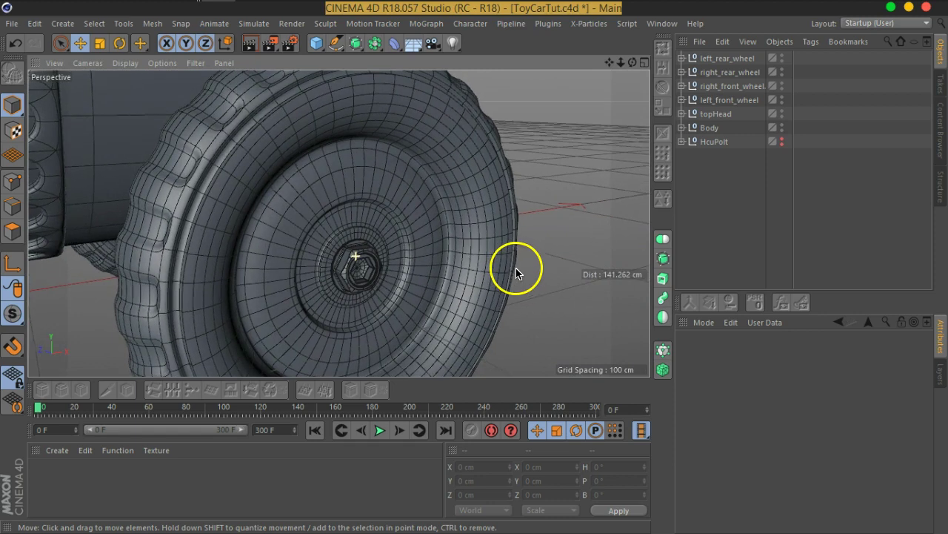
Move HcuPolt out from the hub to Z -112.471 cm and rotate it 90° on P.
left_click(715, 142)
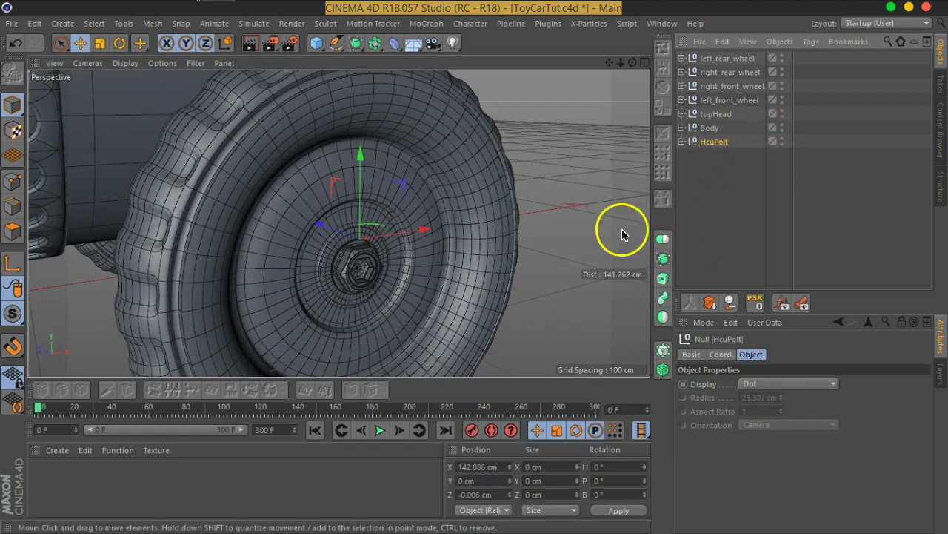
mouse_move(349, 224)
left_mouse_down()
mouse_move(526, 281)
mouse_move(543, 254)
left_mouse_up()
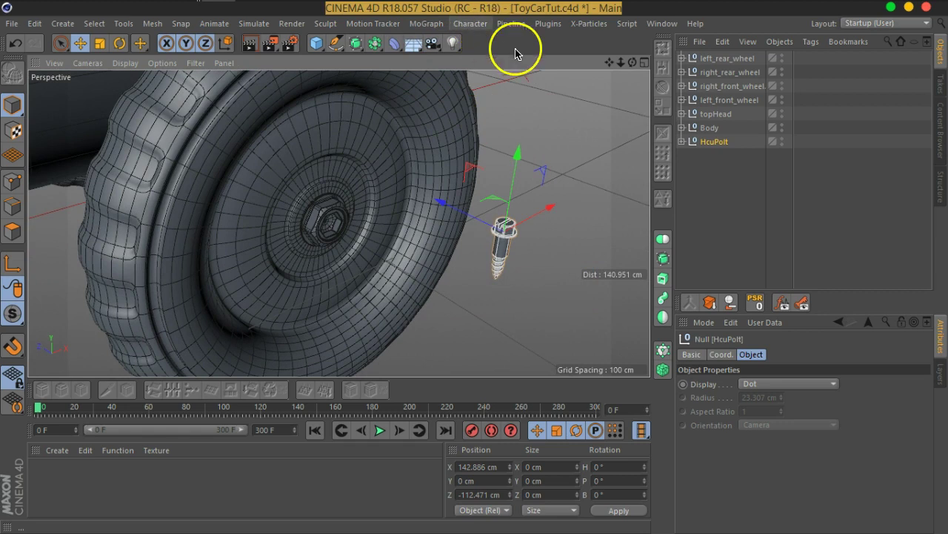
left_click(119, 43)
mouse_move(561, 239)
left_mouse_down()
mouse_move(540, 212)
mouse_move(552, 232)
mouse_move(560, 306)
left_mouse_up()
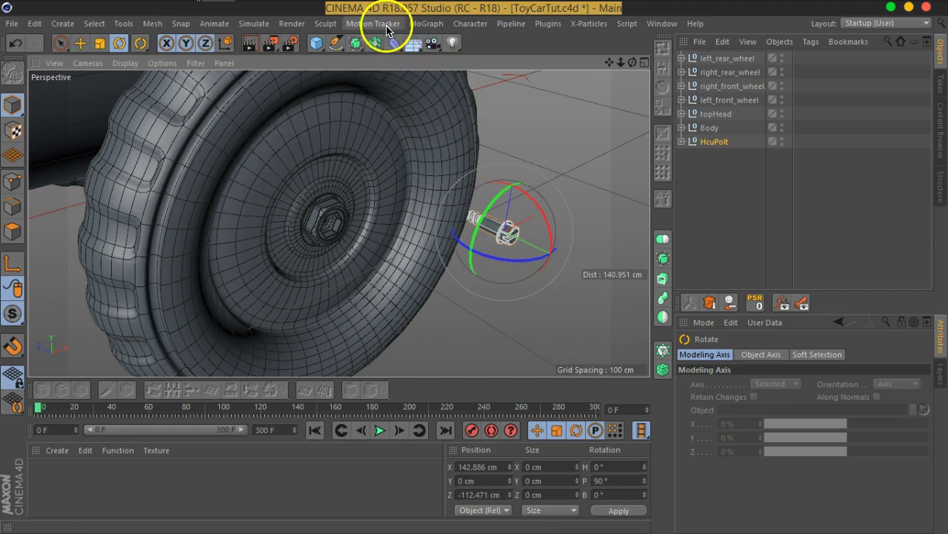
Wrap the HcuPolt bolt in a Cloner set to Radial mode on the XZ plane.
left_click(386, 26)
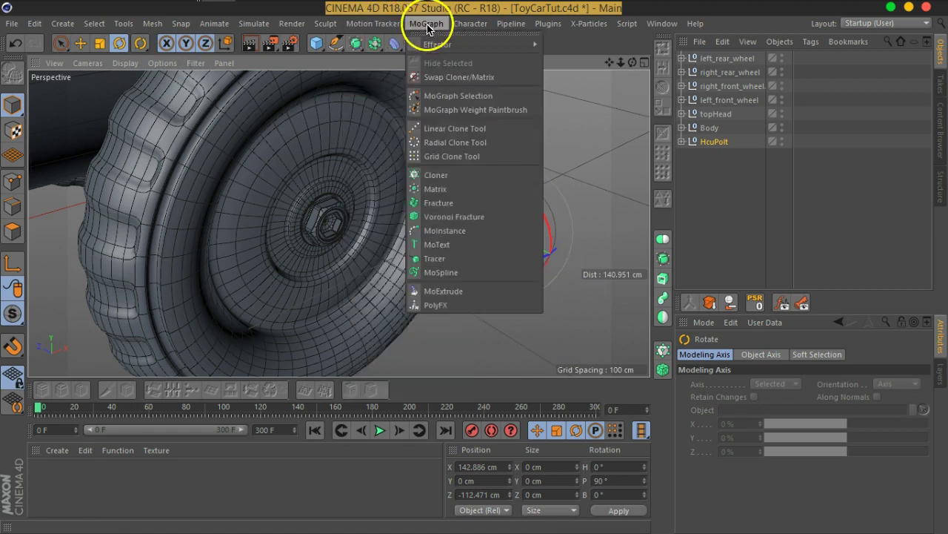
left_click(452, 180)
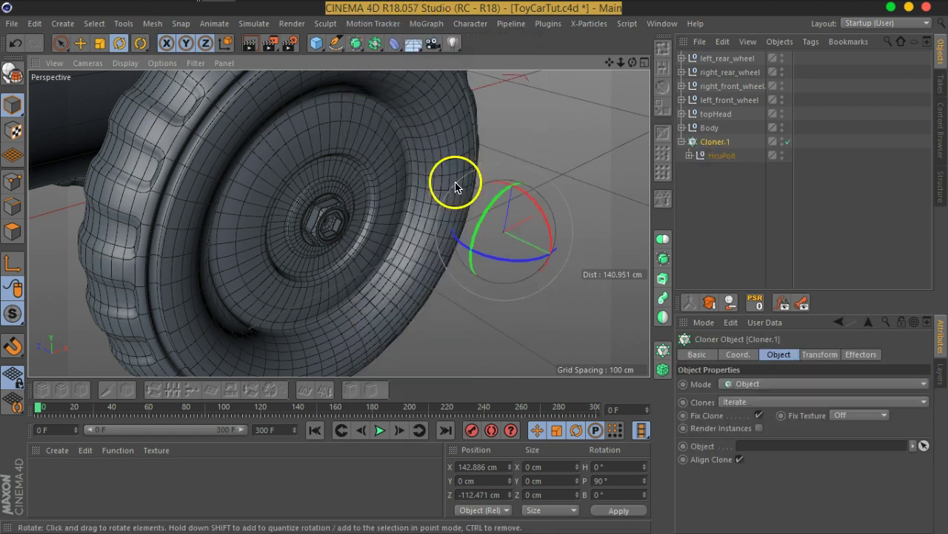
left_click(756, 385)
left_click(747, 426)
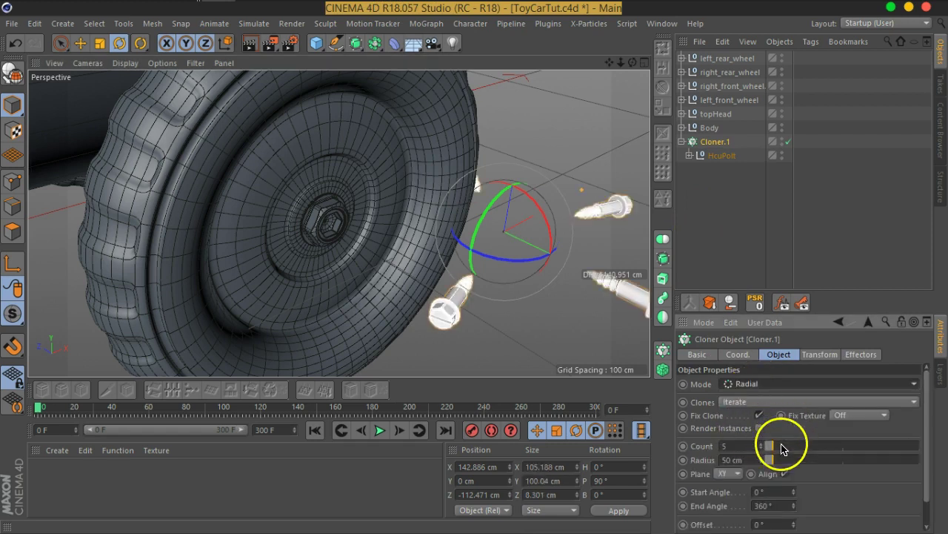
left_click(726, 474)
left_click(730, 515)
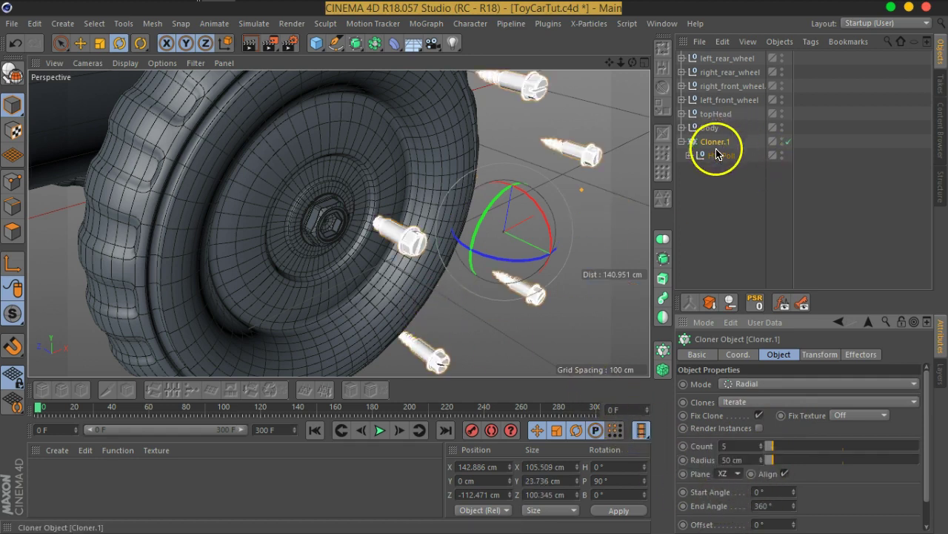
Parent Cloner.1 under left_front_wheel and reset its PSR to centre it on the hub.
left_click_drag(712, 147, 715, 101)
left_click(716, 101)
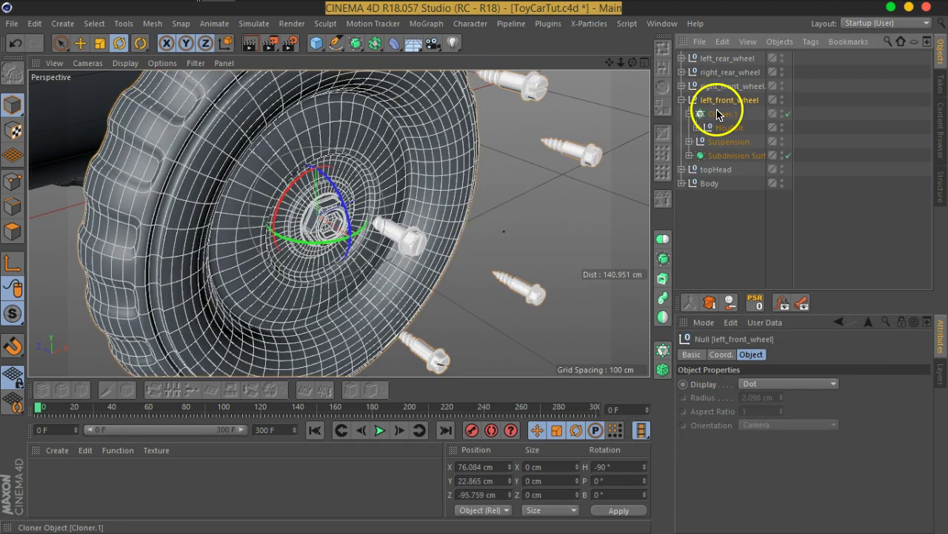
left_click(719, 114)
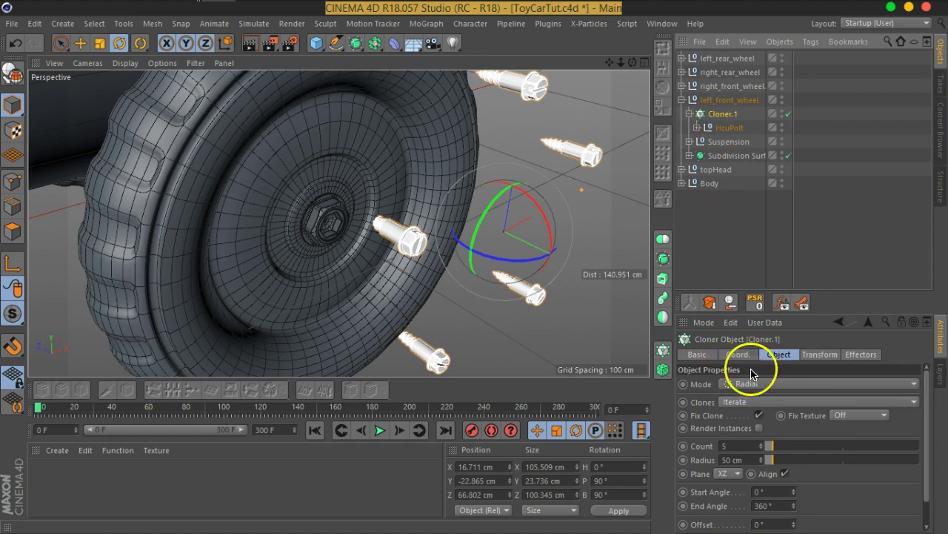
left_click(754, 302)
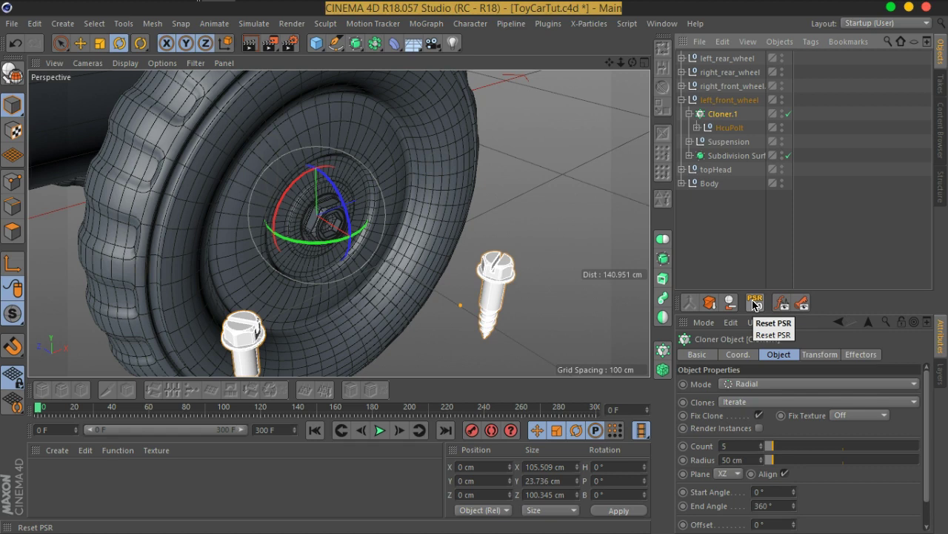
Reset Cloner.1's PSR, zero its X position, then move the bolt ring 20.98 cm along X.
left_click(755, 302)
mouse_move(352, 178)
left_mouse_down("alt")
mouse_move(368, 158)
mouse_move(568, 197)
left_mouse_up("alt")
left_click(730, 127)
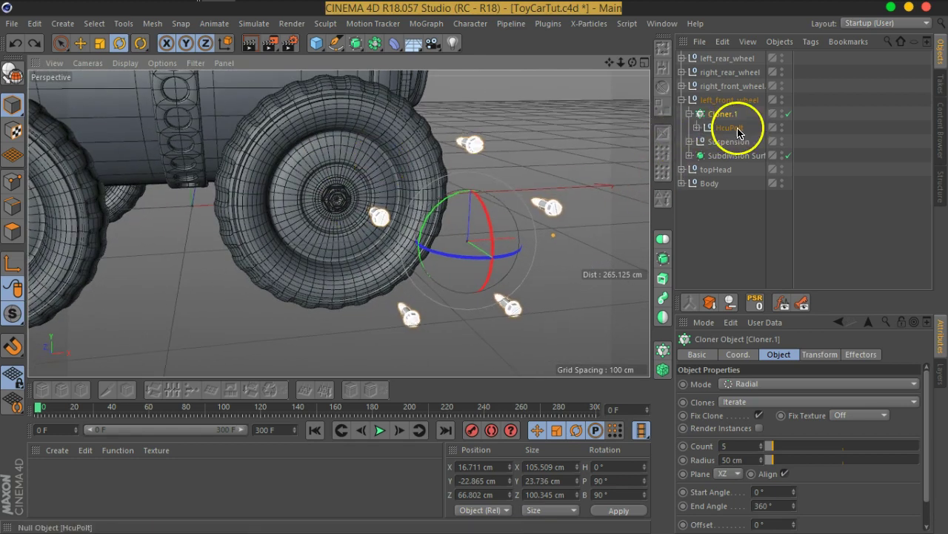
left_click(730, 355)
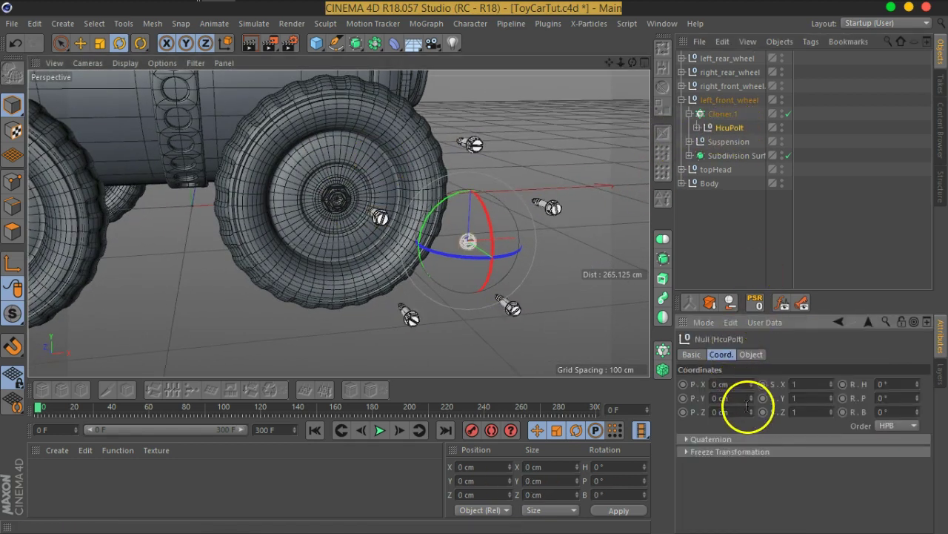
left_click(722, 114)
right_click(753, 384)
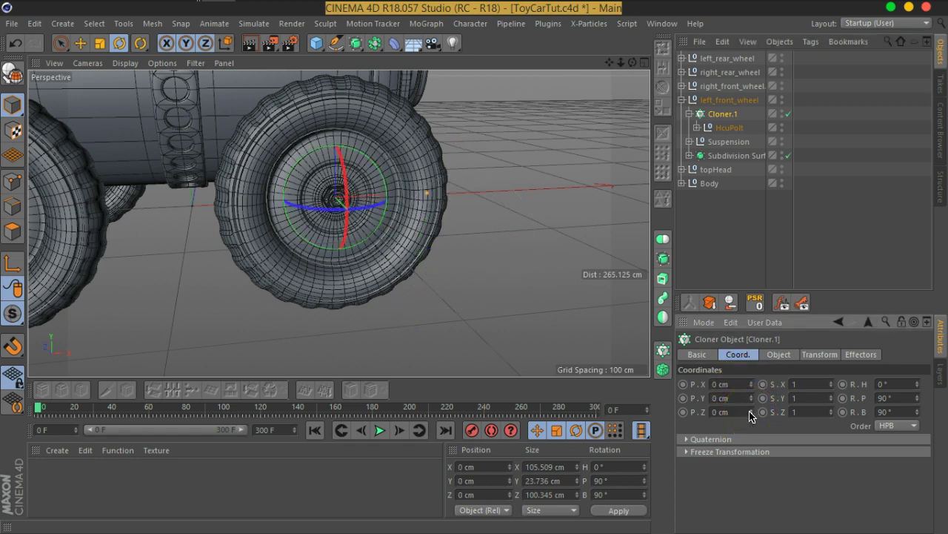
left_click(81, 43)
mouse_move(206, 224)
left_mouse_down("alt")
mouse_move(269, 261)
mouse_move(415, 241)
left_mouse_up("alt")
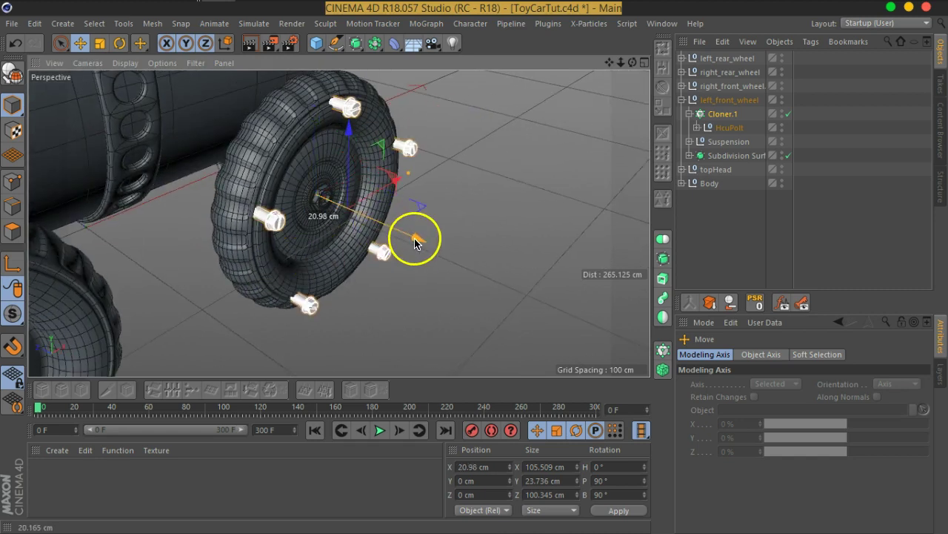
left_click(723, 114)
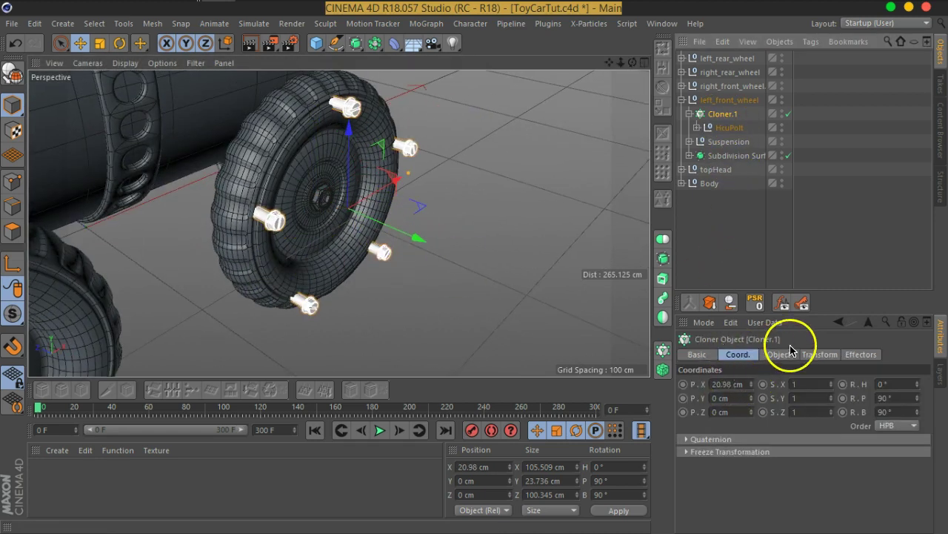
Shrink the radial cloner radius from 50 cm to 16 cm around the hub.
left_click(782, 354)
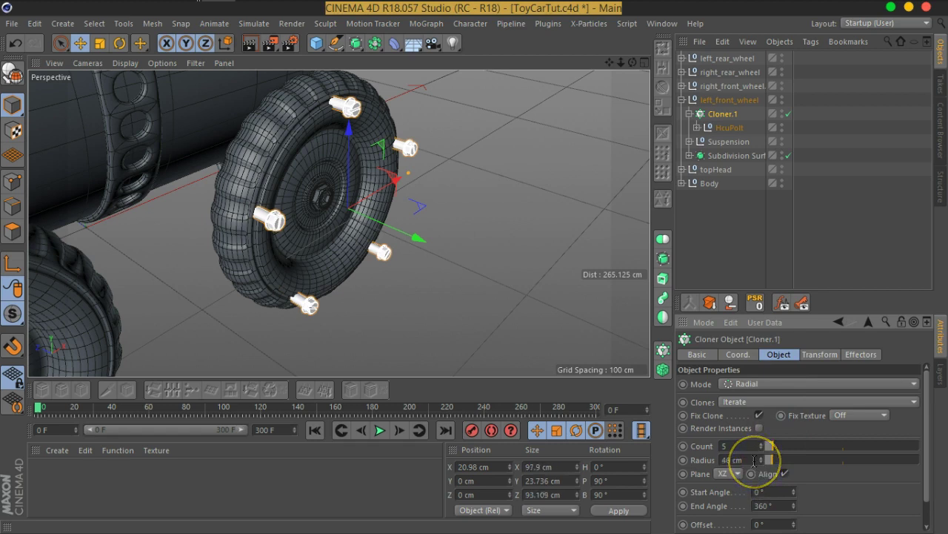
type("40")
key("Return")
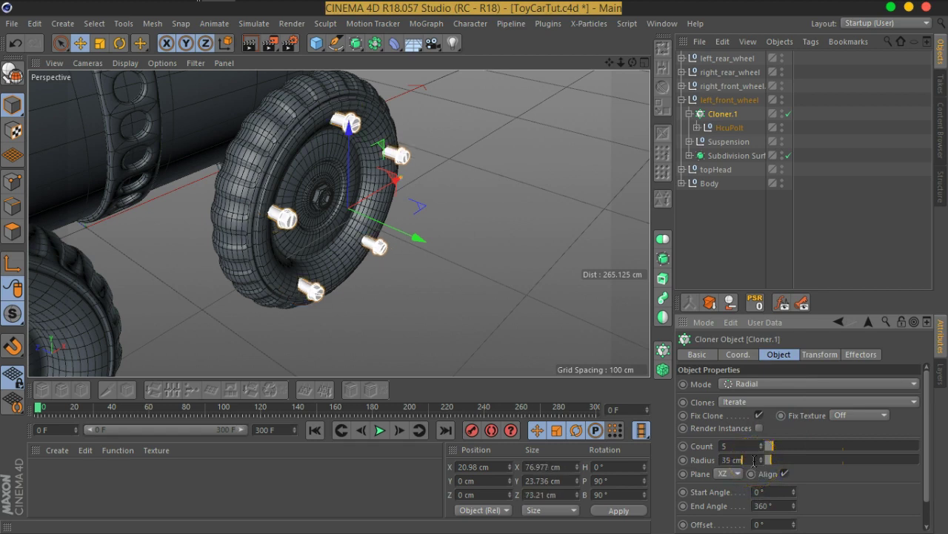
key("Return")
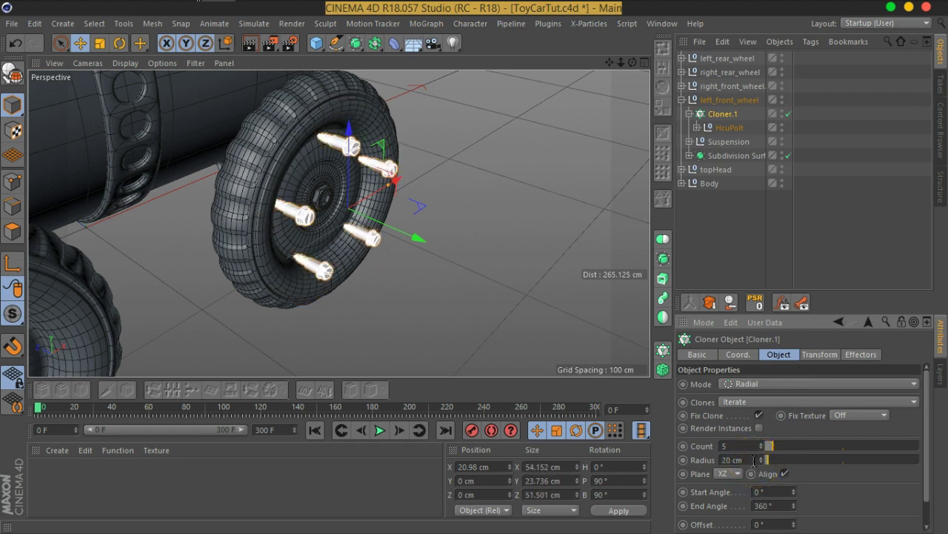
type("16")
key("Return")
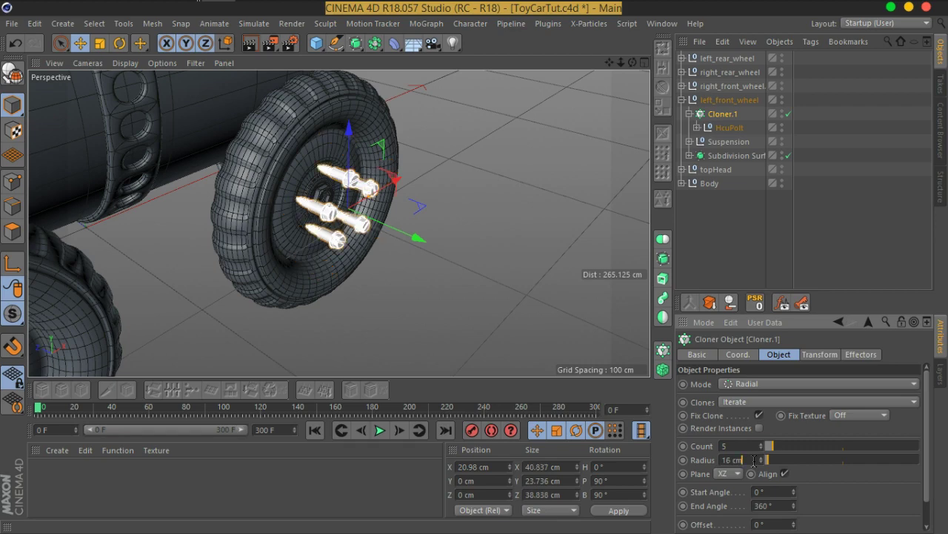
mouse_move(388, 296)
left_mouse_down("alt")
mouse_move(307, 239)
mouse_move(425, 275)
left_mouse_up("alt")
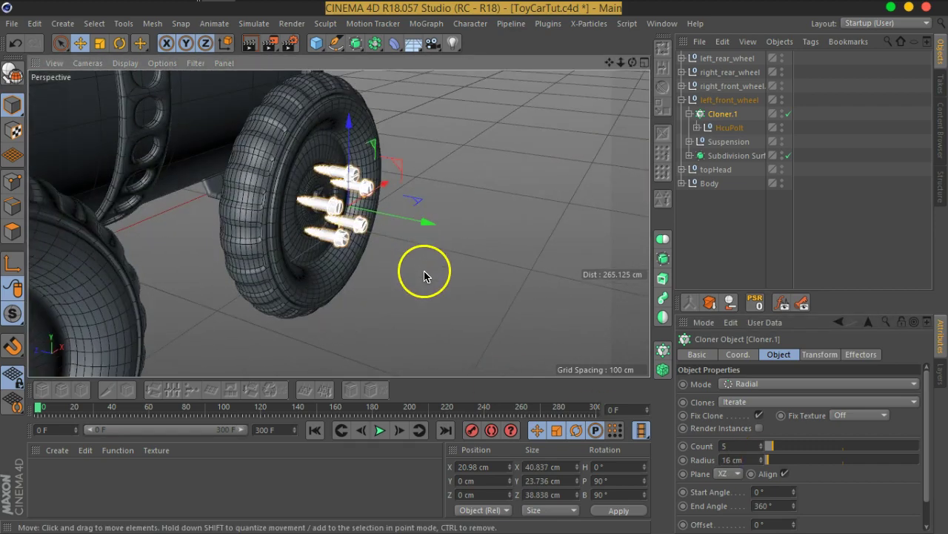
scroll(339, 198, "up", 4)
left_click_drag(339, 173, 415, 178, "alt")
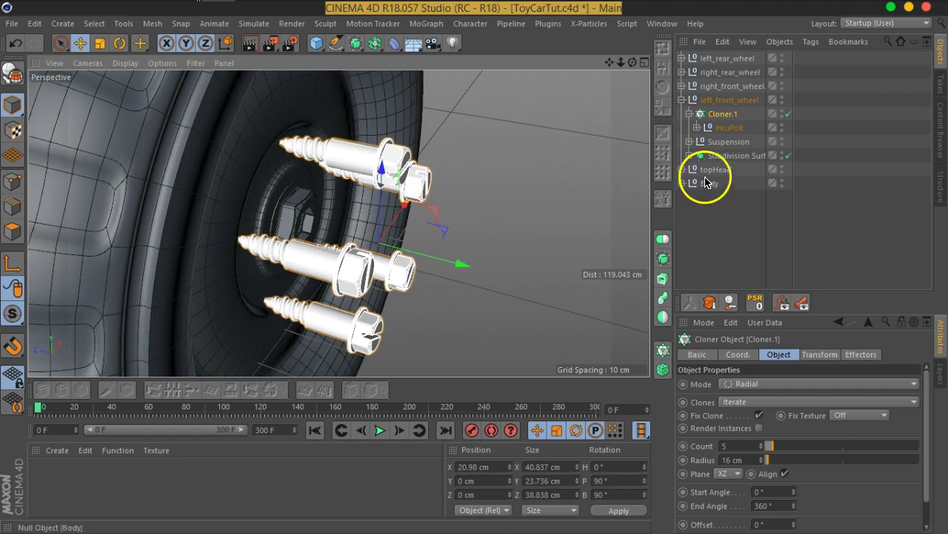
Scale down the HcuPolt bolt and slide Cloner.1 along X to 2.463 cm.
left_click(729, 128)
left_click(100, 43)
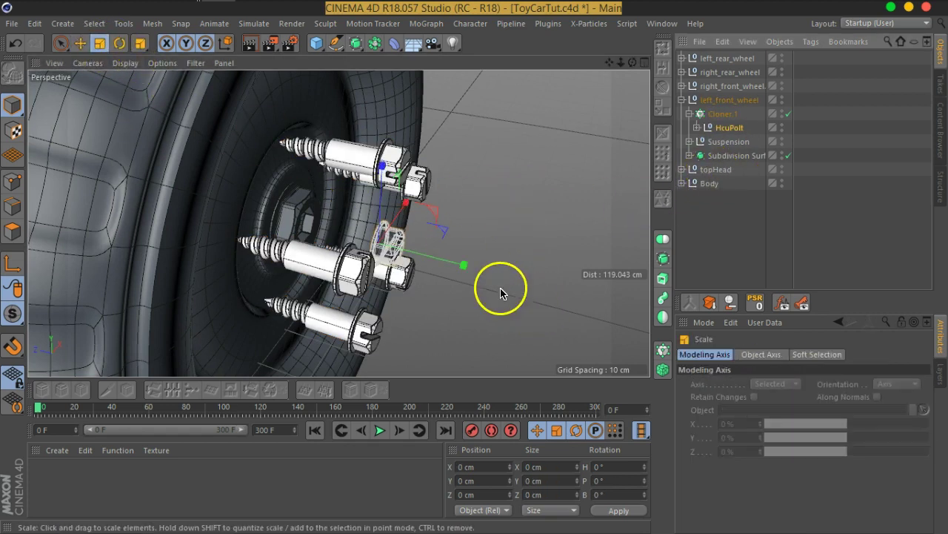
left_click_drag(463, 271, 407, 255)
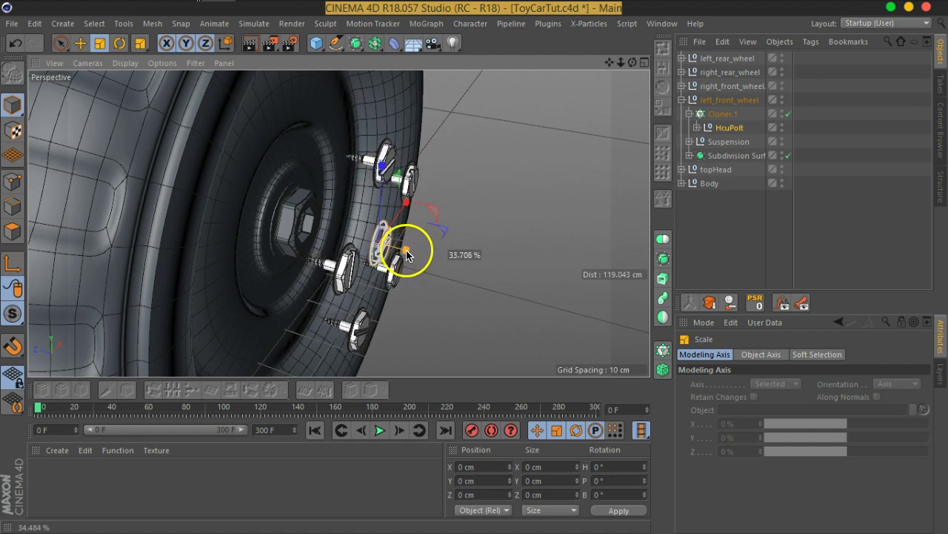
left_click(721, 115)
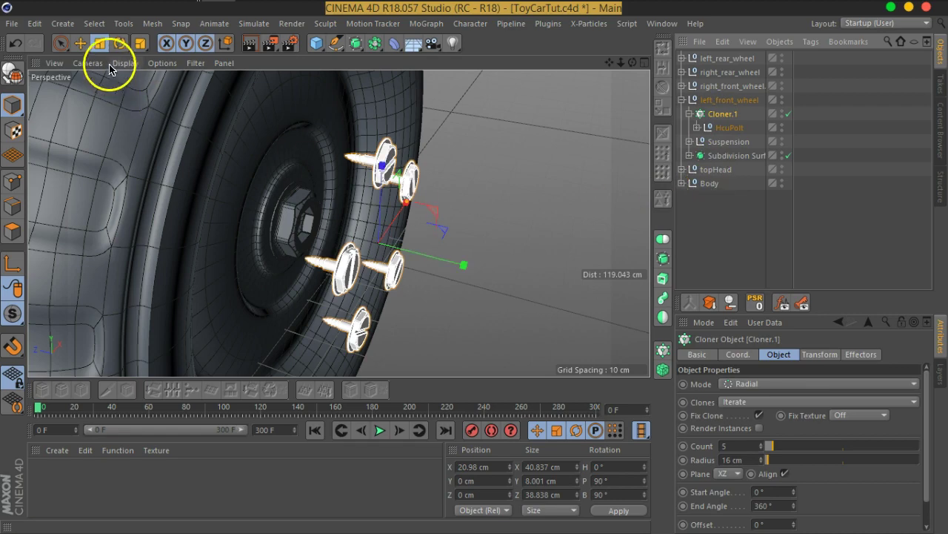
key("e")
mouse_move(455, 258)
left_mouse_down()
mouse_move(364, 235)
mouse_move(371, 245)
mouse_move(342, 253)
mouse_move(317, 212)
left_mouse_up()
left_click(729, 128)
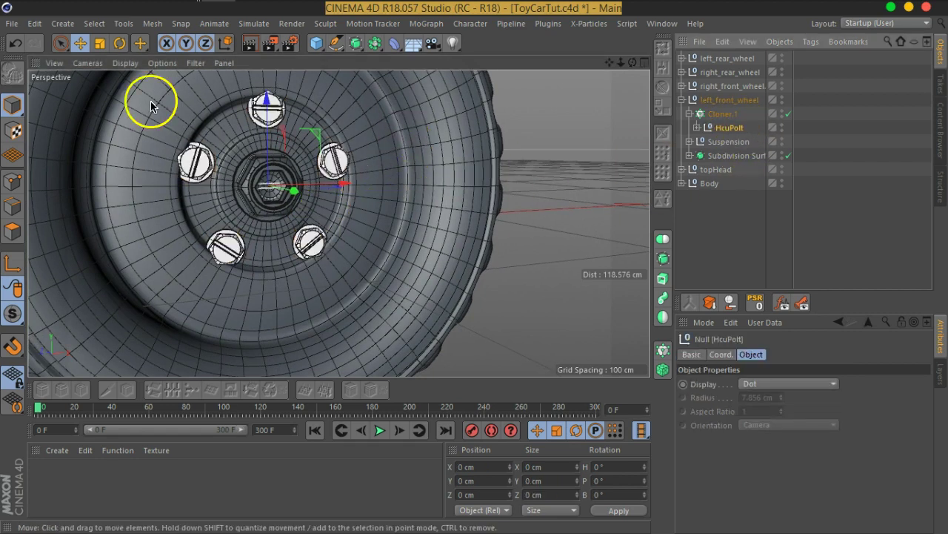
left_click(101, 43)
mouse_move(516, 176)
left_mouse_down()
mouse_move(398, 214)
mouse_move(366, 246)
left_mouse_up()
Reduce the cloner's ring radius to 14 cm.
left_click(722, 114)
left_click(751, 462)
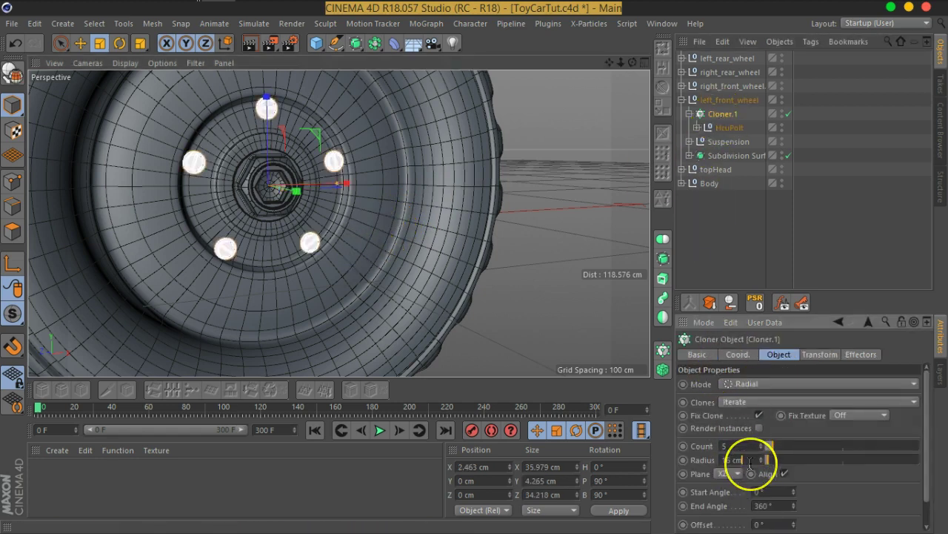
type("14")
key("Return")
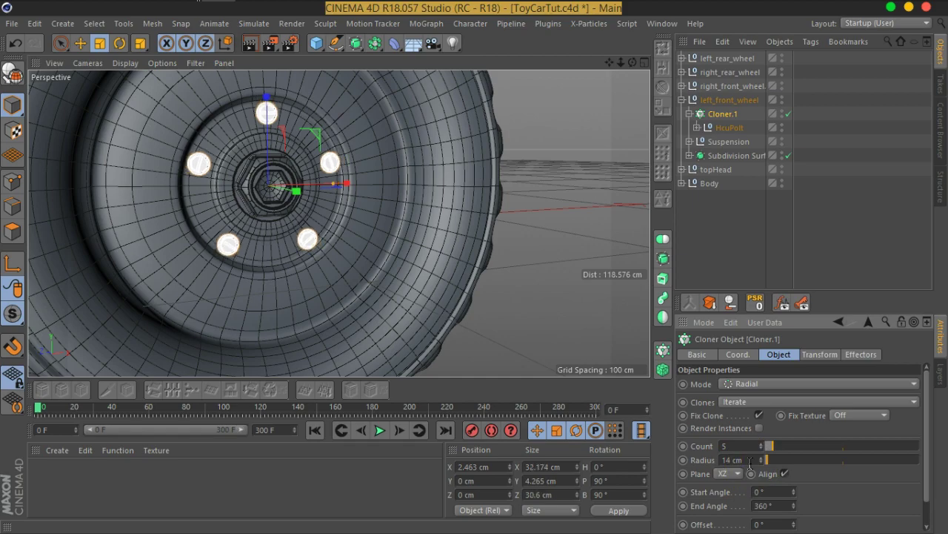
key("Return")
mouse_move(383, 283)
left_mouse_down("alt")
mouse_move(28, 202)
mouse_move(387, 203)
mouse_move(334, 193)
left_mouse_up("alt")
Darken the clones' Transform colour to 51% brightness.
left_click(827, 357)
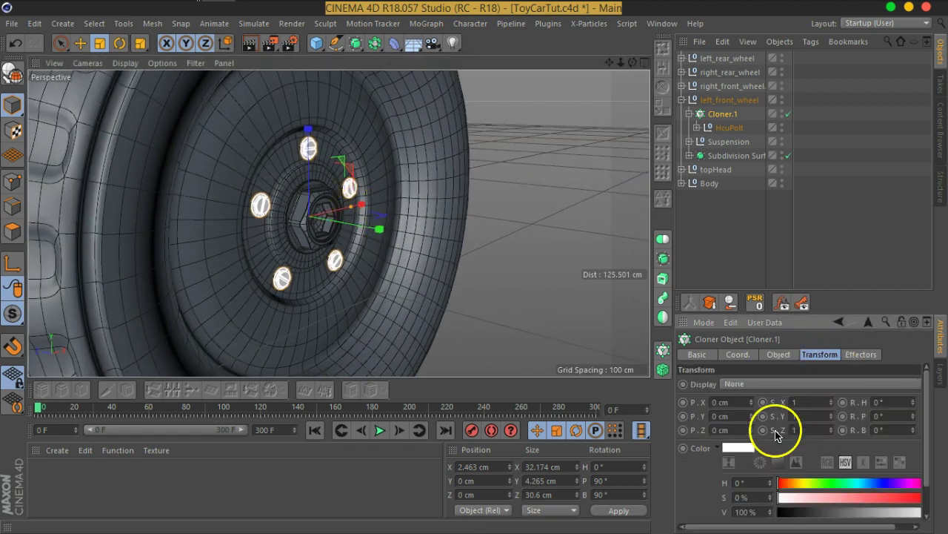
left_click_drag(886, 513, 860, 513)
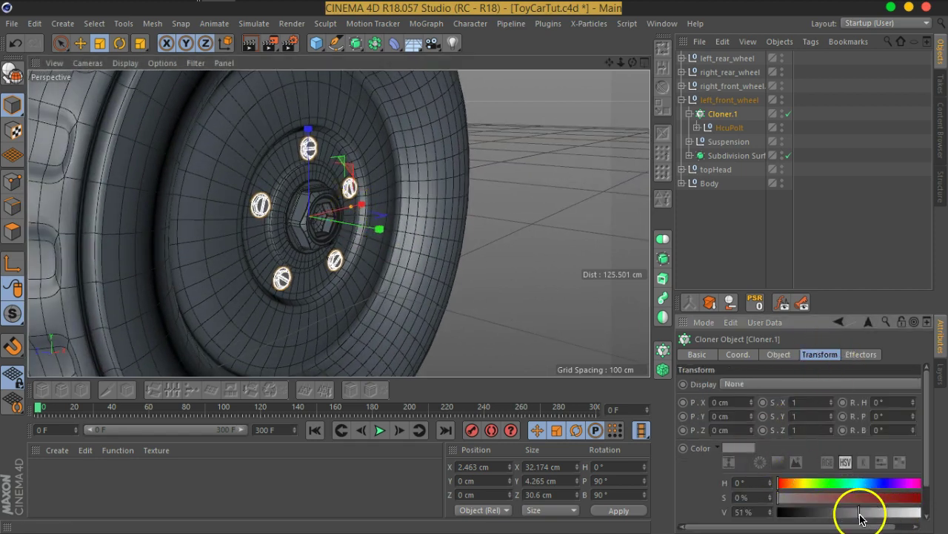
left_click(717, 245)
mouse_move(373, 214)
left_mouse_down("alt")
mouse_move(332, 186)
mouse_move(202, 175)
mouse_move(252, 172)
left_mouse_up("alt")
Raise the bolt count to 6 and collapse the left_front_wheel group.
left_click(717, 115)
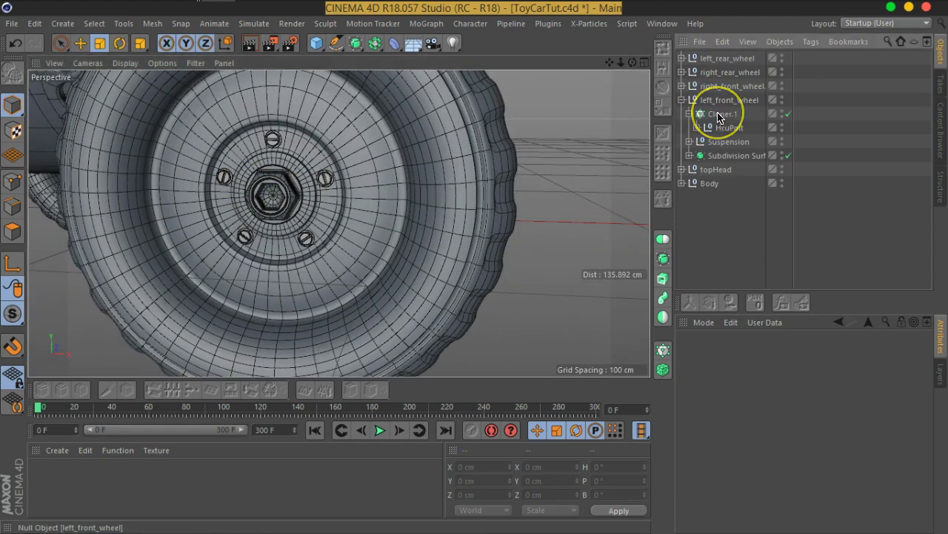
left_click(778, 355)
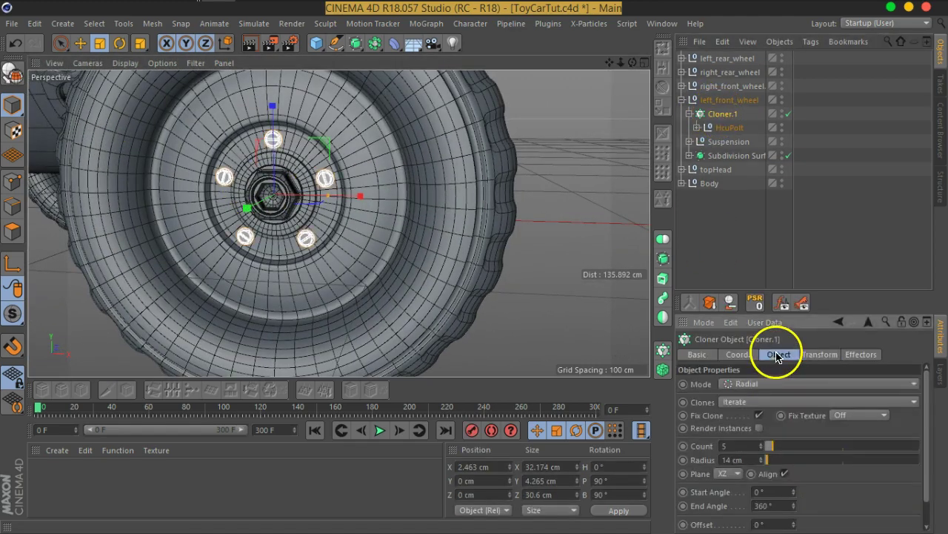
left_click(764, 447)
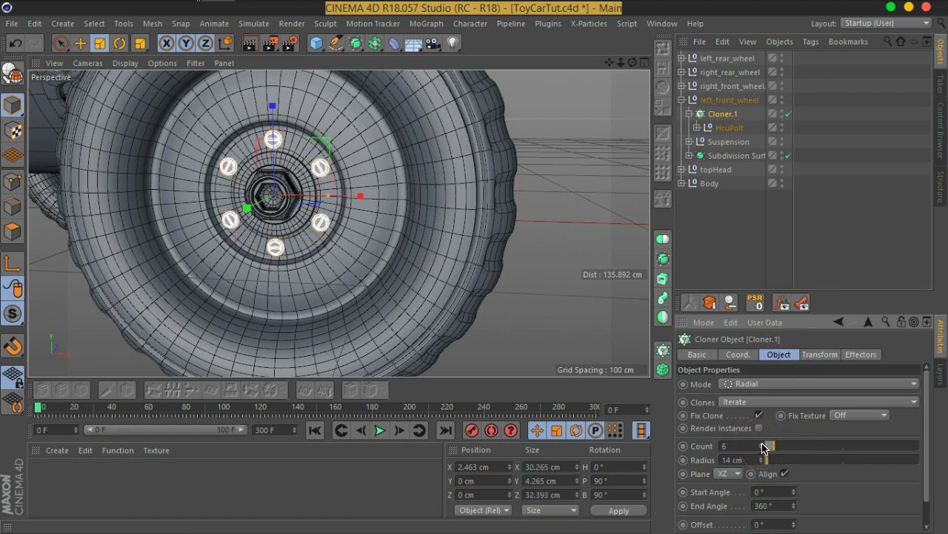
left_click(682, 102)
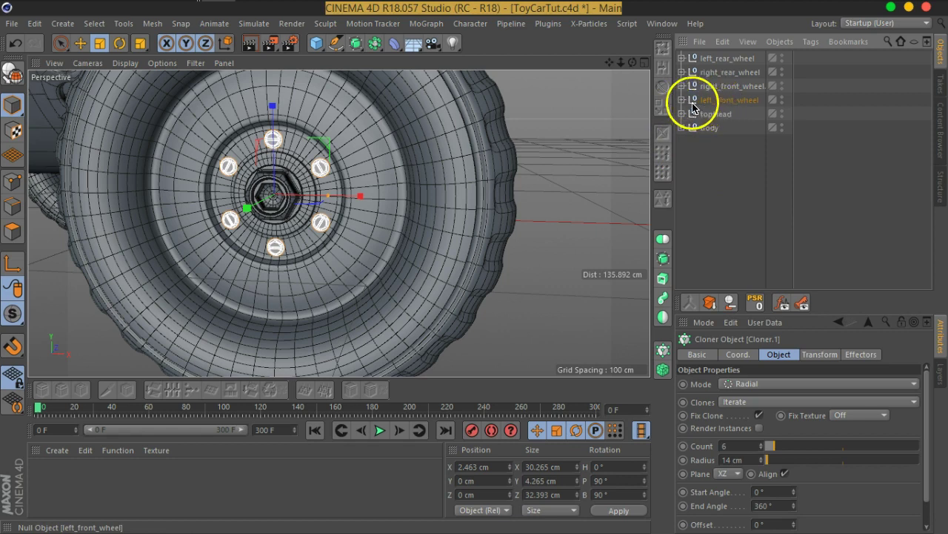
Place a copy of Cloner.1 under right_front_wheel and set its X position to 0.
left_click(683, 100)
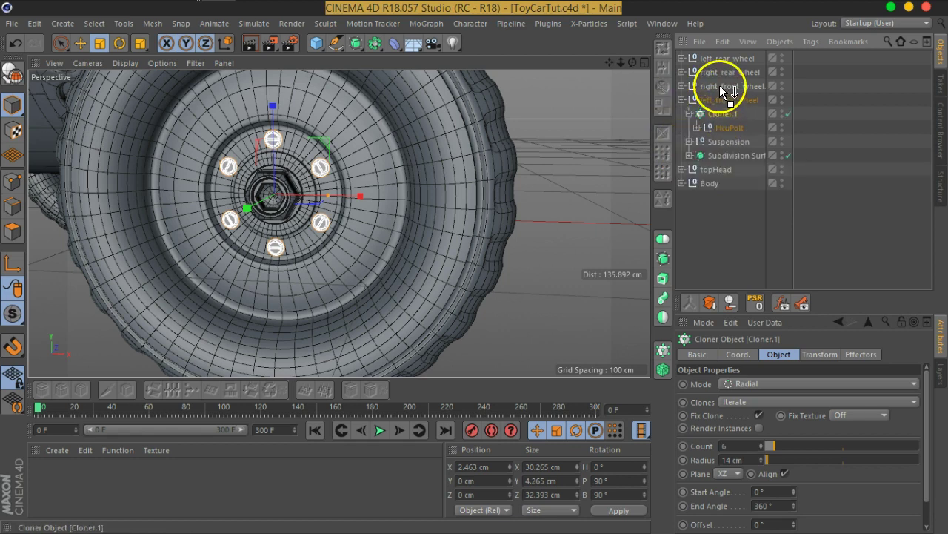
left_click_drag(720, 86, 720, 87)
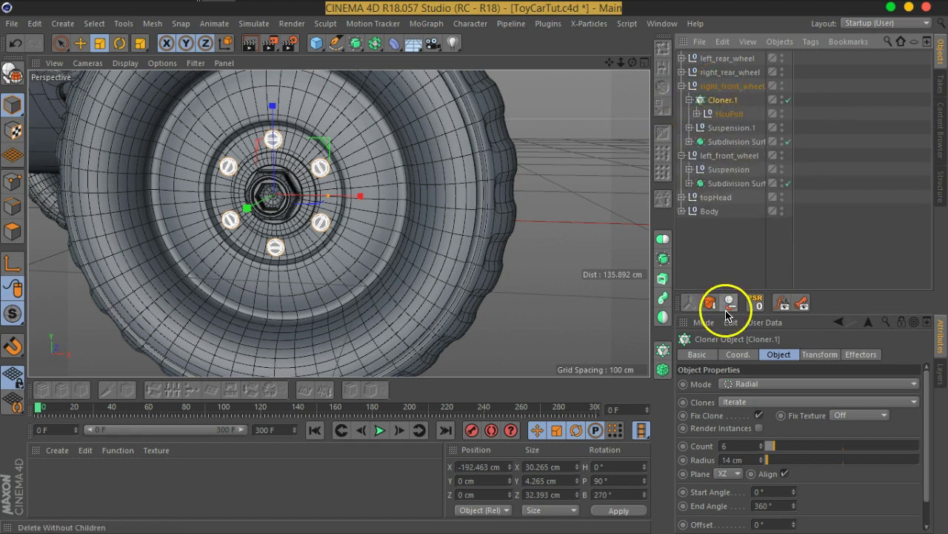
left_click(737, 355)
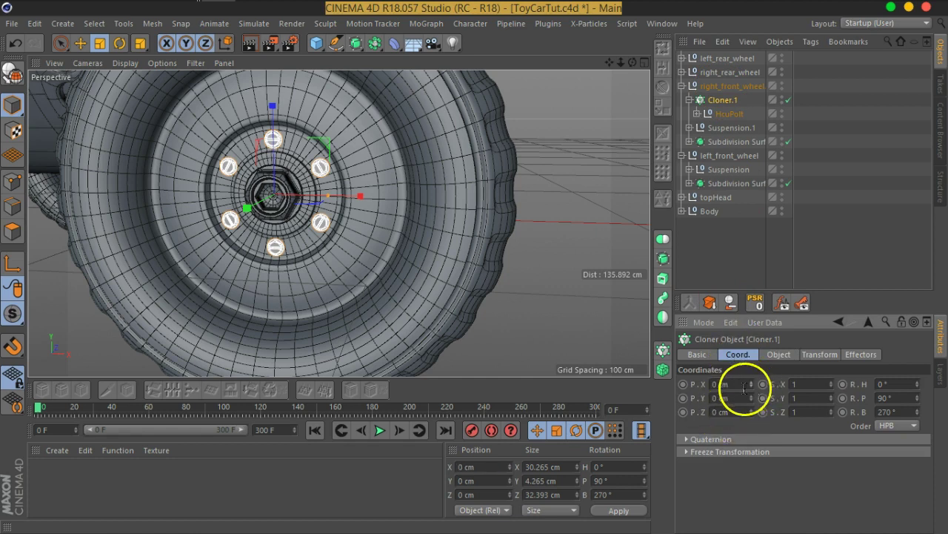
left_click_drag(430, 155, 260, 169, "alt")
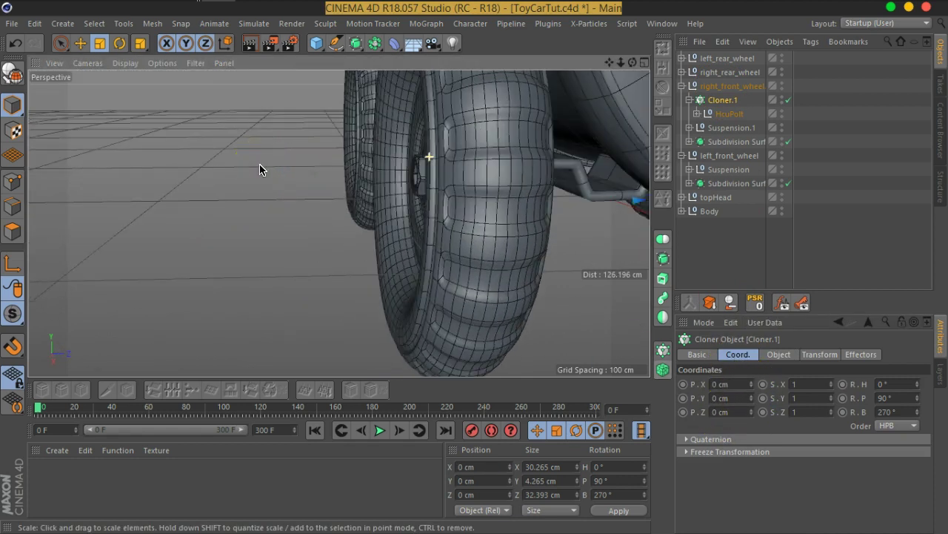
left_click_drag(710, 141, 725, 105)
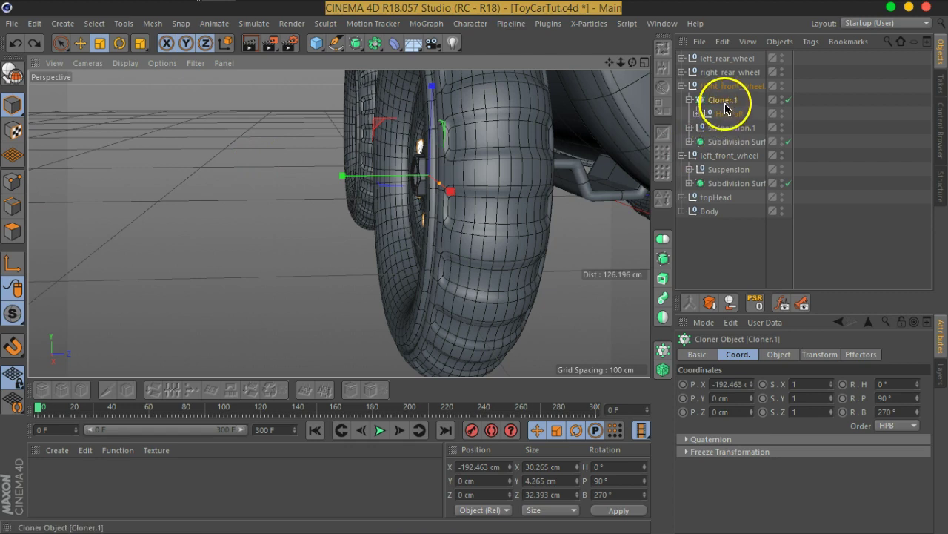
left_click_drag(725, 155, 725, 156)
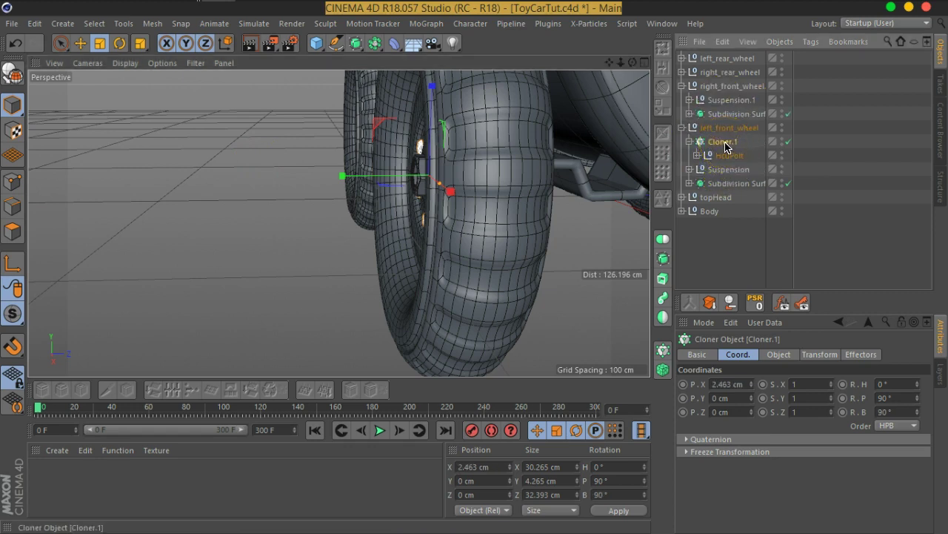
left_click_drag(718, 93, 717, 89, "ctrl")
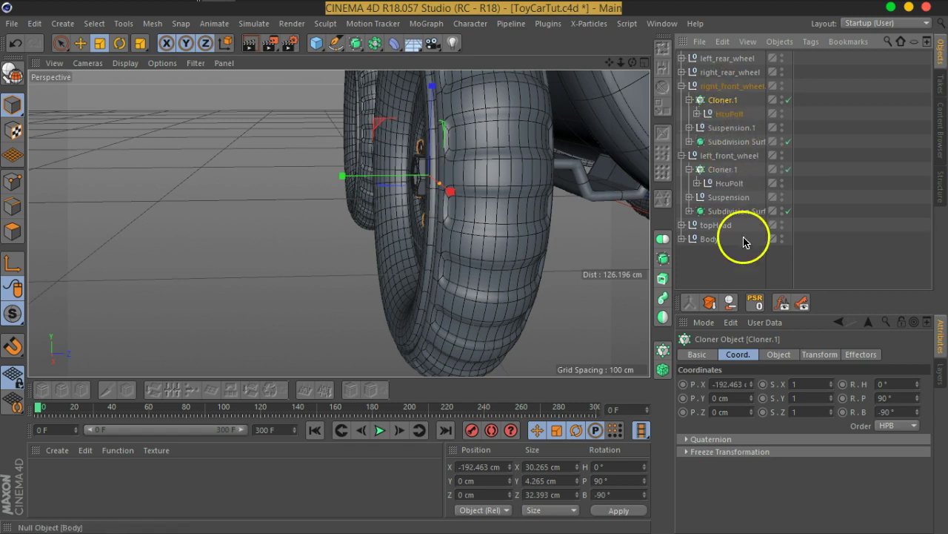
type("0")
key("Return")
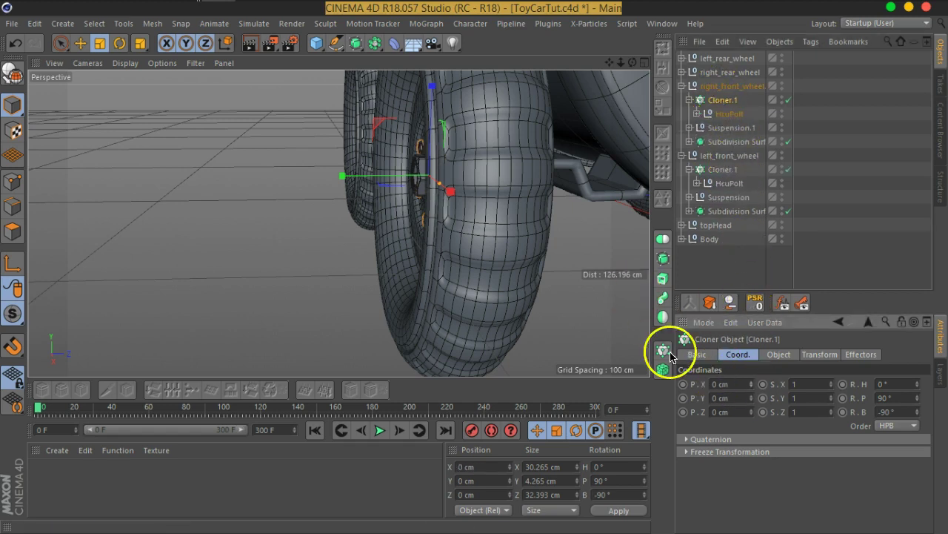
Rotate the copied cloner 180° to face outward and nudge it to X 1.739 cm.
mouse_move(449, 220)
left_mouse_down("alt")
mouse_move(314, 197)
mouse_move(342, 208)
mouse_move(494, 205)
mouse_move(201, 197)
mouse_move(408, 161)
mouse_move(242, 176)
left_mouse_up("alt")
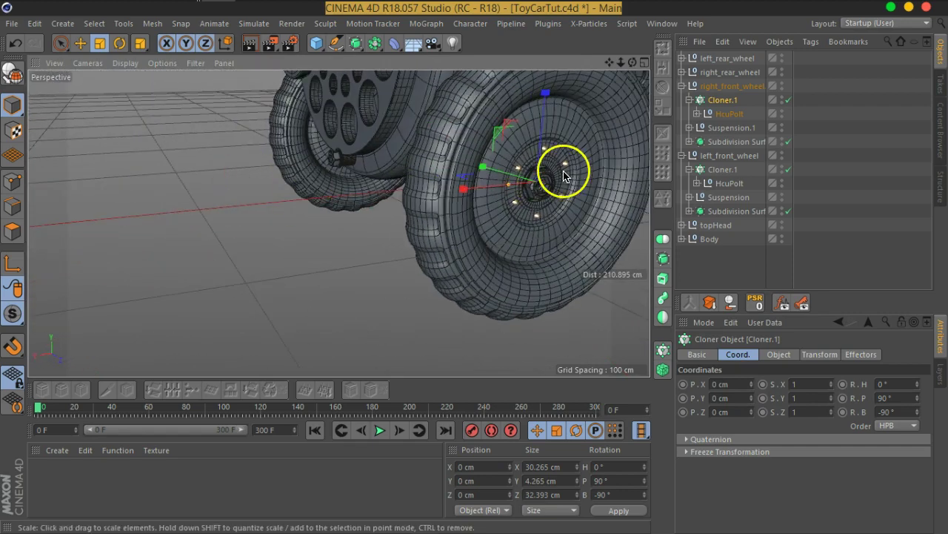
scroll(462, 165, "up", 3)
scroll(466, 163, "up", 3)
scroll(466, 163, "up", 2)
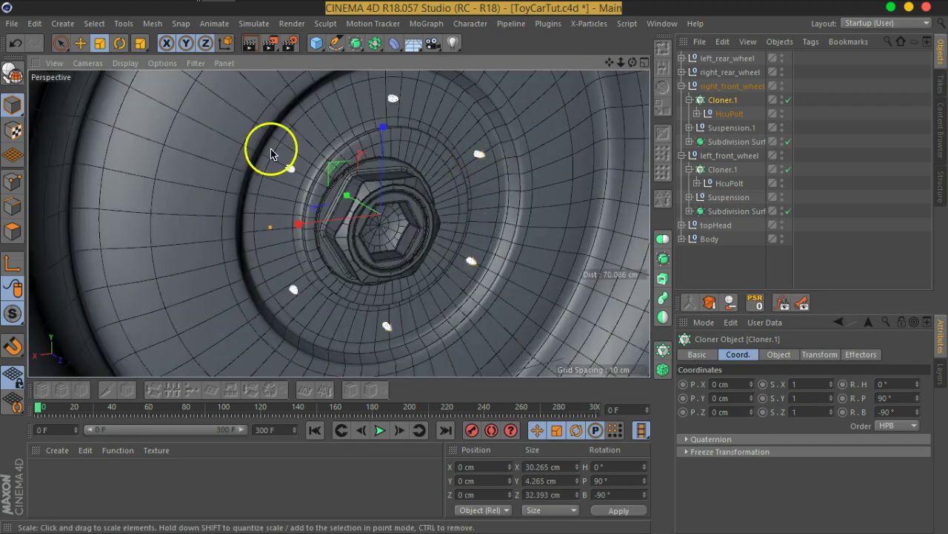
left_click(120, 43)
mouse_move(367, 234)
left_mouse_down()
mouse_move(557, 100)
mouse_move(521, 97)
left_mouse_up()
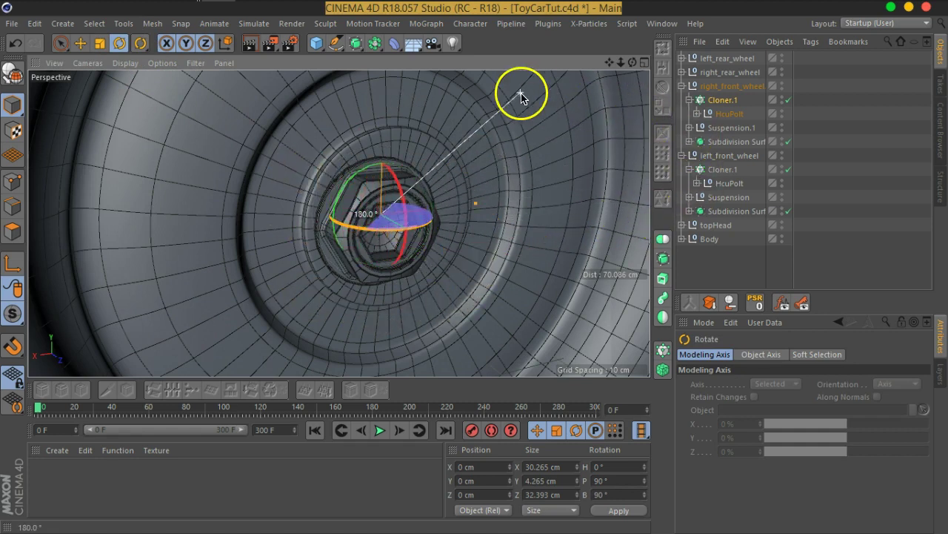
left_click(80, 43)
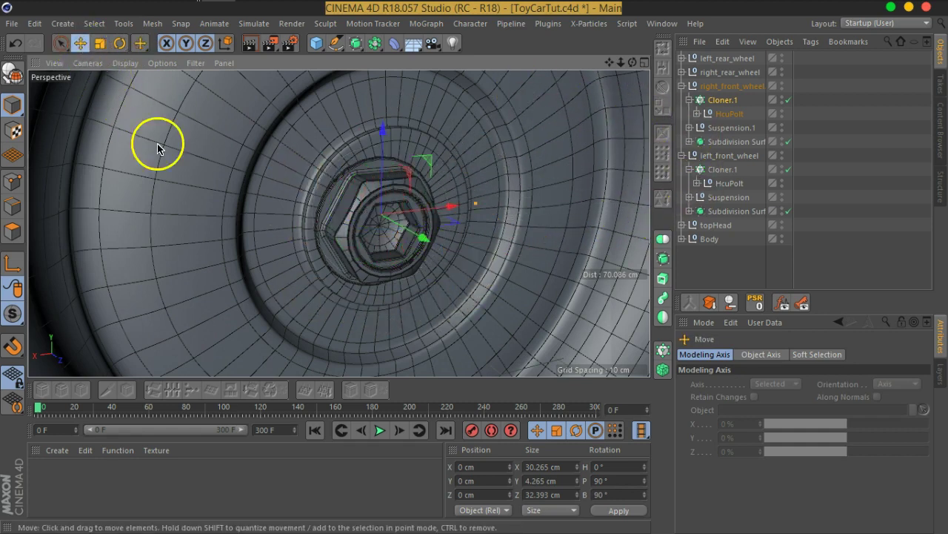
left_click_drag(158, 143, 258, 201, "alt")
mouse_move(415, 221)
left_mouse_down()
mouse_move(424, 230)
mouse_move(392, 185)
left_mouse_up()
scroll(444, 180, "down", 3)
scroll(444, 180, "down", 3)
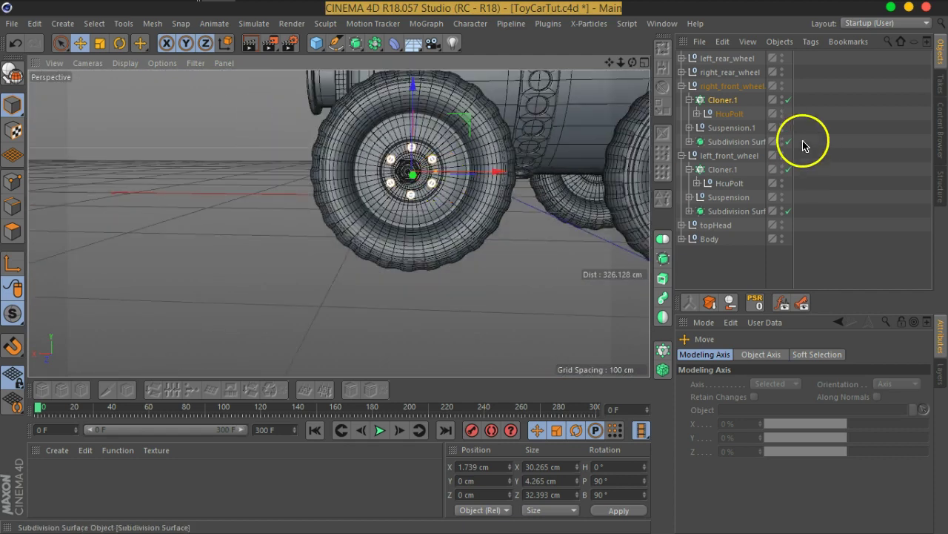
Copy the bolt cloner into the left_rear_wheel and right_rear_wheel groups.
left_click(716, 170, "ctrl")
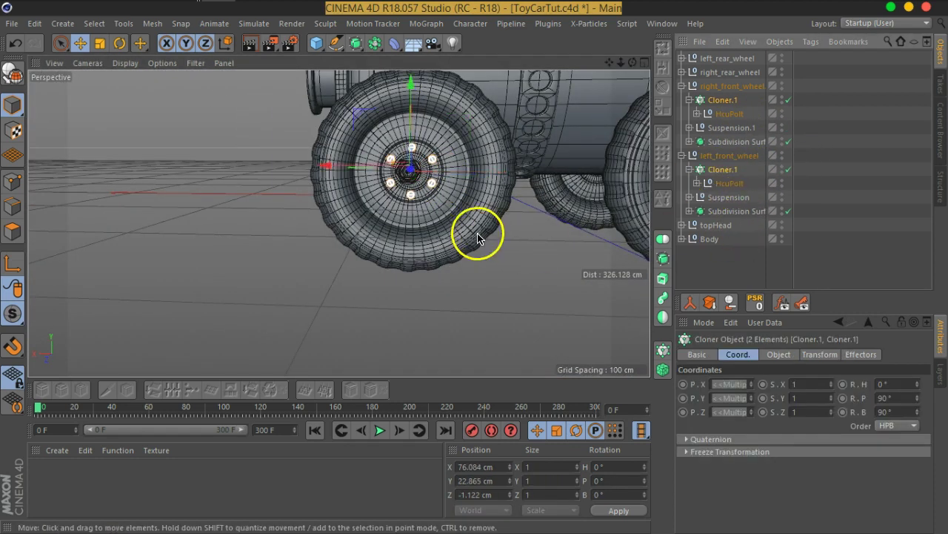
mouse_move(488, 191)
left_mouse_down("alt")
mouse_move(554, 186)
mouse_move(404, 215)
left_mouse_up("alt")
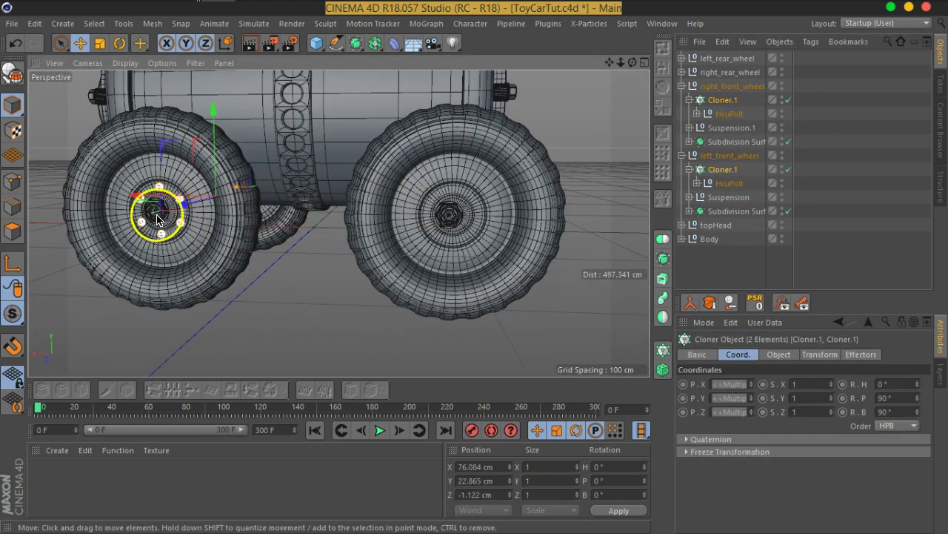
mouse_move(157, 216)
left_mouse_down("alt")
mouse_move(226, 227)
mouse_move(226, 248)
mouse_move(94, 191)
mouse_move(84, 174)
mouse_move(294, 180)
left_mouse_up("alt")
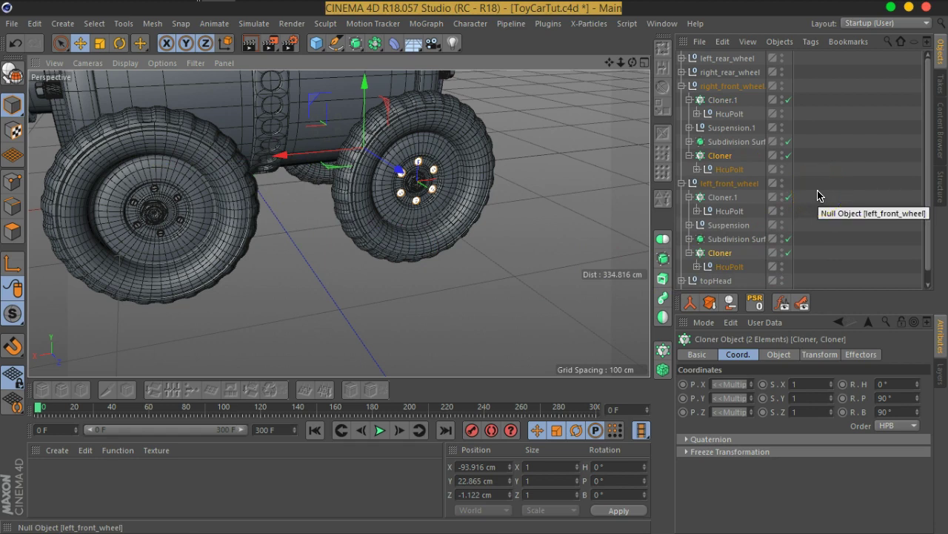
left_click(717, 254)
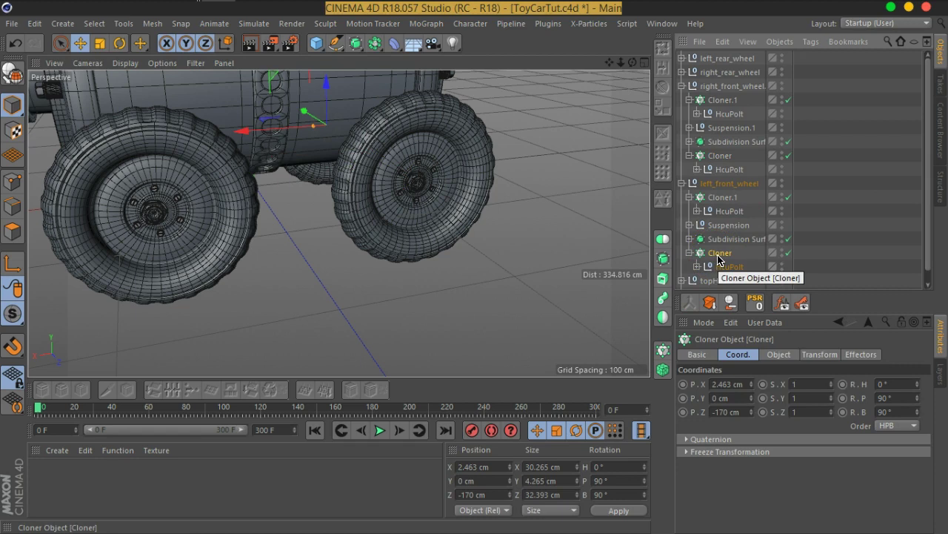
left_click_drag(724, 101, 719, 65)
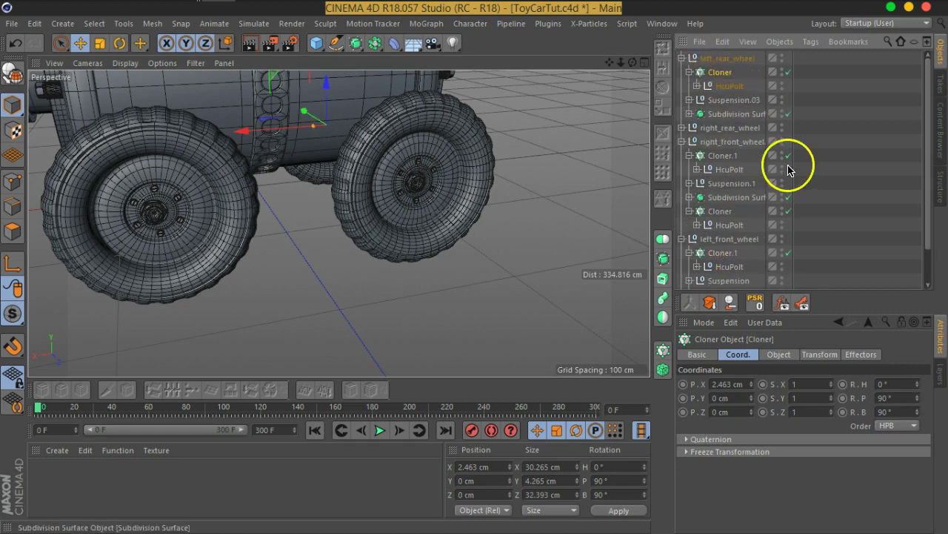
left_click(724, 156)
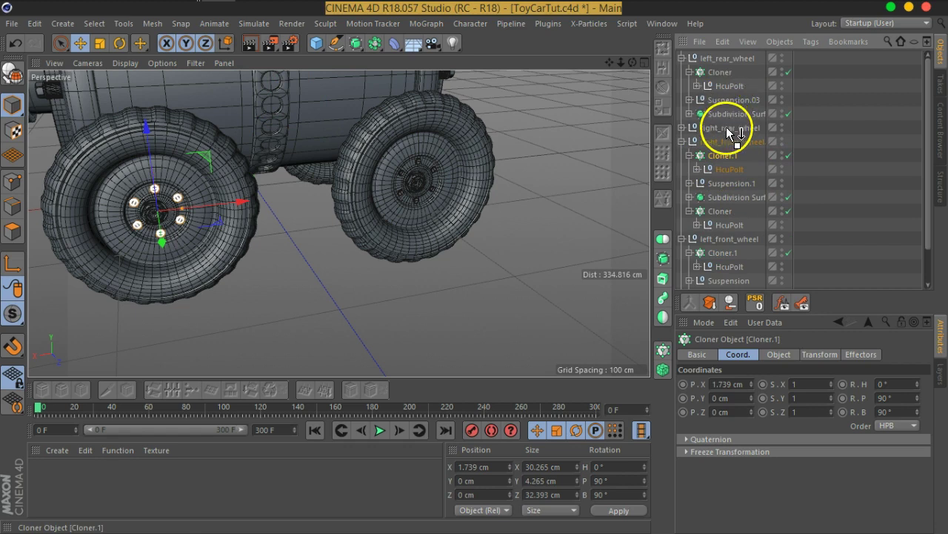
left_click_drag(730, 133, 729, 129)
left_click(728, 127)
left_click(723, 141)
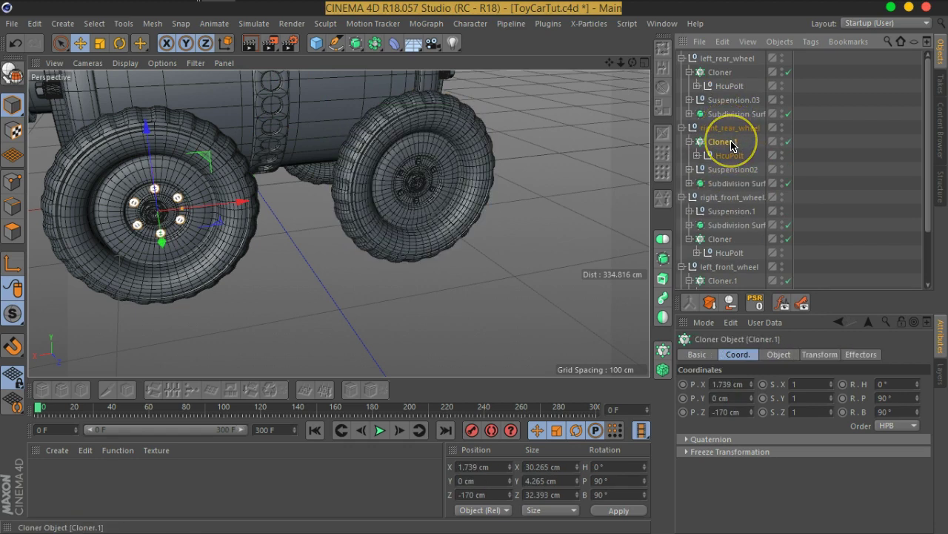
left_click(722, 240)
left_click_drag(727, 148, 727, 207)
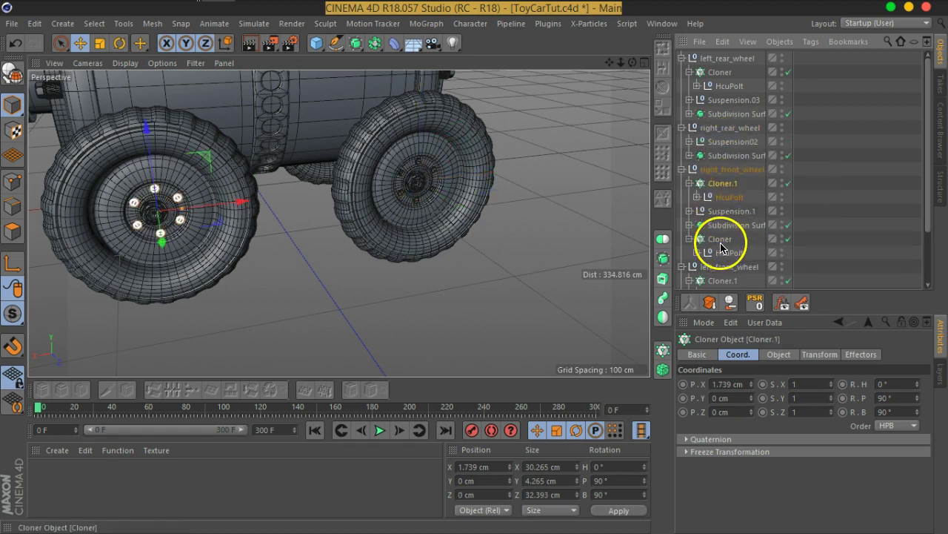
left_click_drag(717, 127, 718, 127)
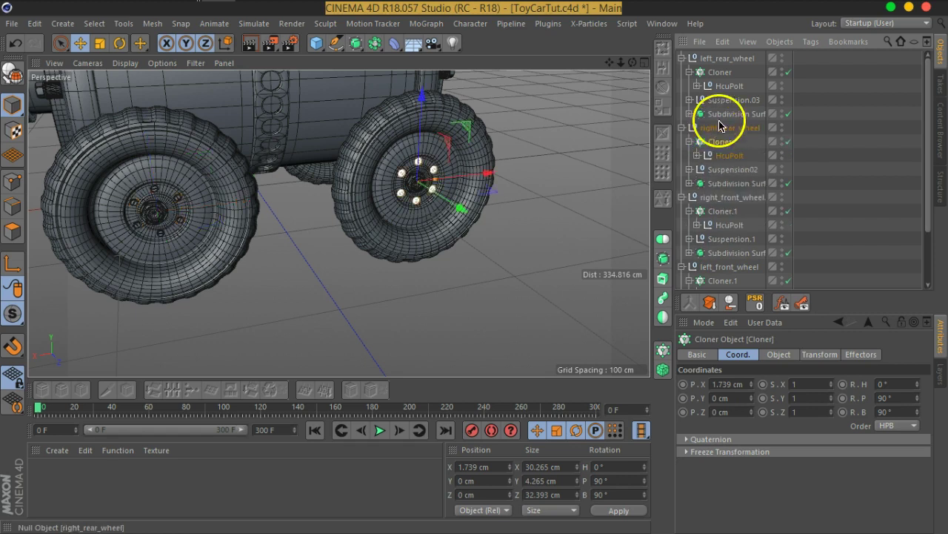
Select each wheel null and its Cloner in turn to check every hub's bolts.
left_click(725, 59)
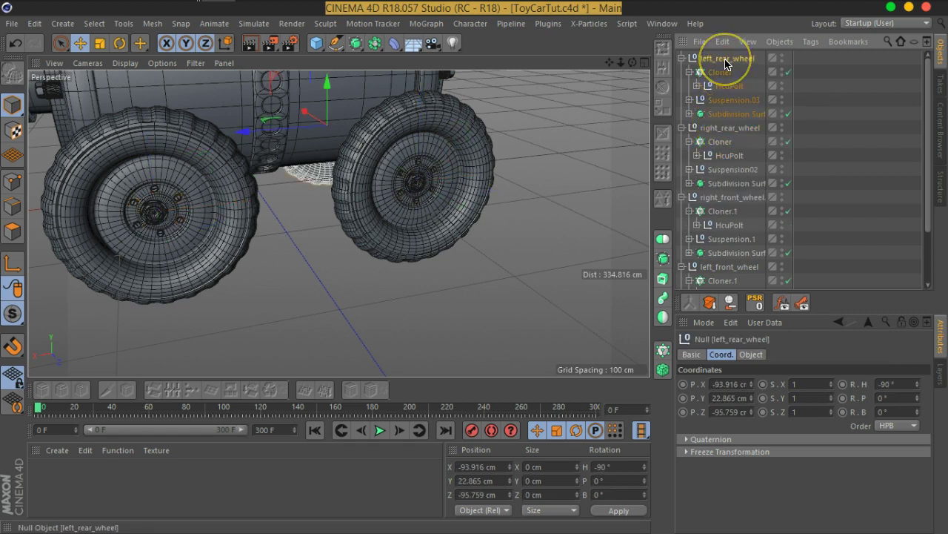
left_click(729, 127)
left_click(726, 143)
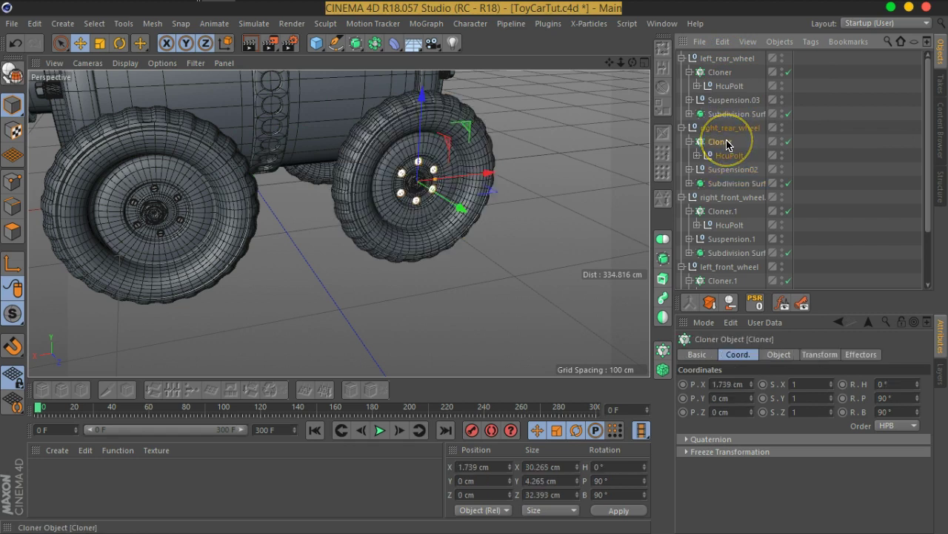
left_click(719, 198)
left_click(717, 213)
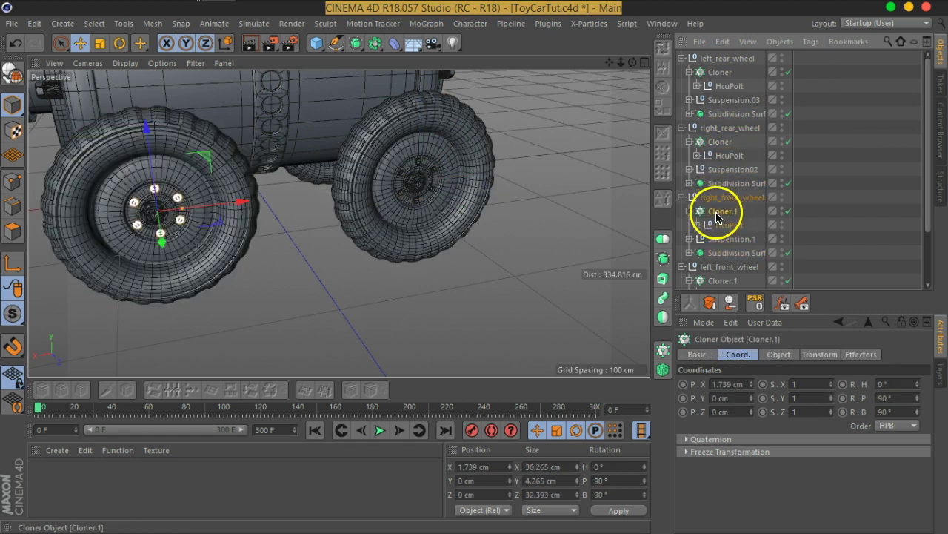
left_click(729, 266)
left_click(723, 280)
Save the toy car file and orbit around to inspect the bolt rings on each hub.
left_click_drag(257, 198, 394, 175, "alt")
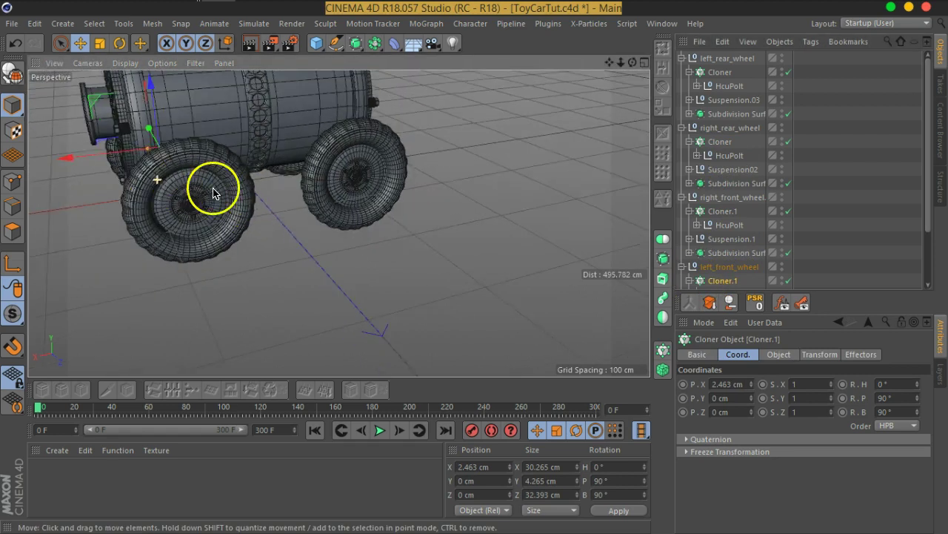
key("ctrl+s")
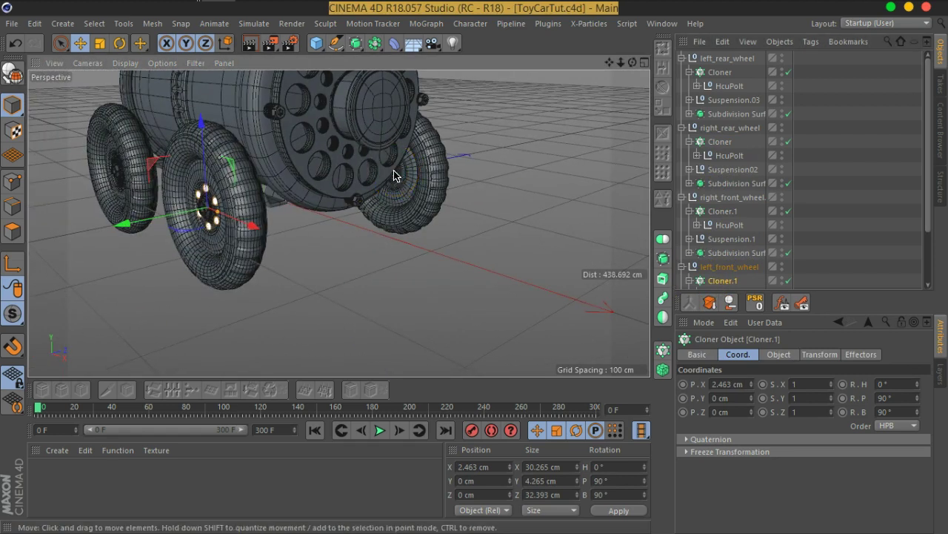
right_click_drag(394, 174, 343, 123, "alt")
mouse_move(344, 123)
left_mouse_down("alt")
mouse_move(282, 241)
mouse_move(481, 208)
mouse_move(418, 197)
mouse_move(350, 228)
mouse_move(408, 222)
mouse_move(381, 265)
mouse_move(430, 197)
mouse_move(349, 240)
mouse_move(386, 243)
mouse_move(375, 247)
mouse_move(178, 249)
left_mouse_up("alt")
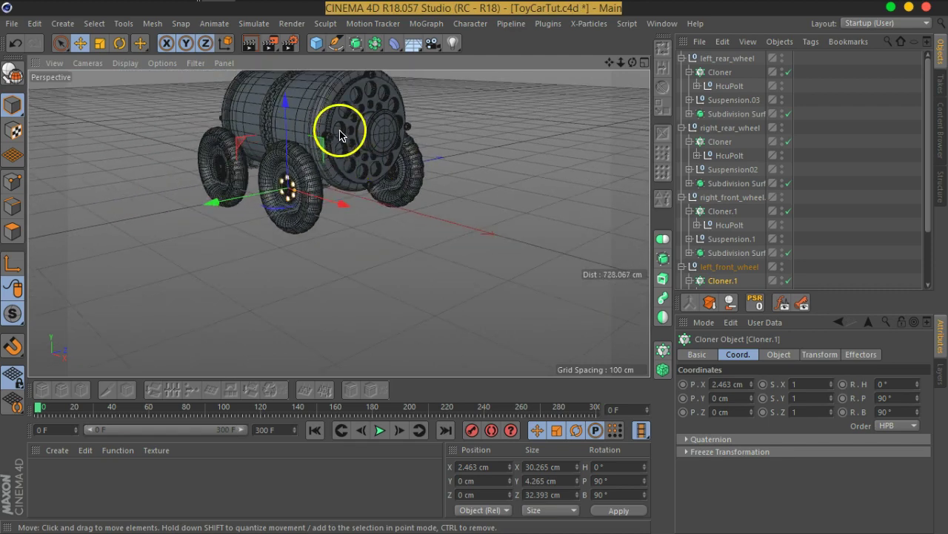
scroll(348, 226, "up", 5)
scroll(348, 225, "up", 4)
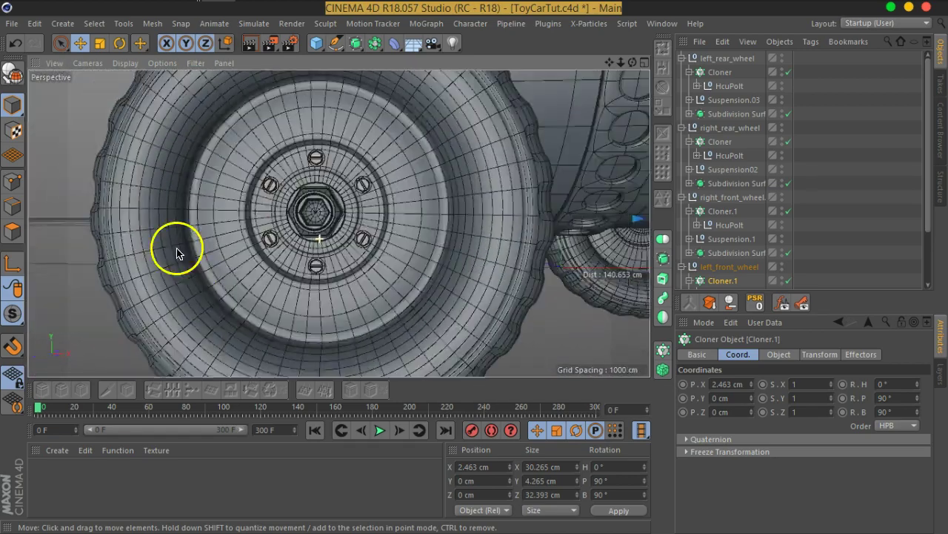
scroll(386, 242, "down", 3)
scroll(438, 272, "down", 4)
mouse_move(385, 242)
left_mouse_down("alt")
mouse_move(438, 272)
mouse_move(318, 272)
mouse_move(407, 212)
mouse_move(322, 212)
mouse_move(425, 175)
mouse_move(423, 228)
mouse_move(394, 233)
mouse_move(408, 214)
mouse_move(467, 222)
left_mouse_up("alt")
scroll(425, 175, "down", 3)
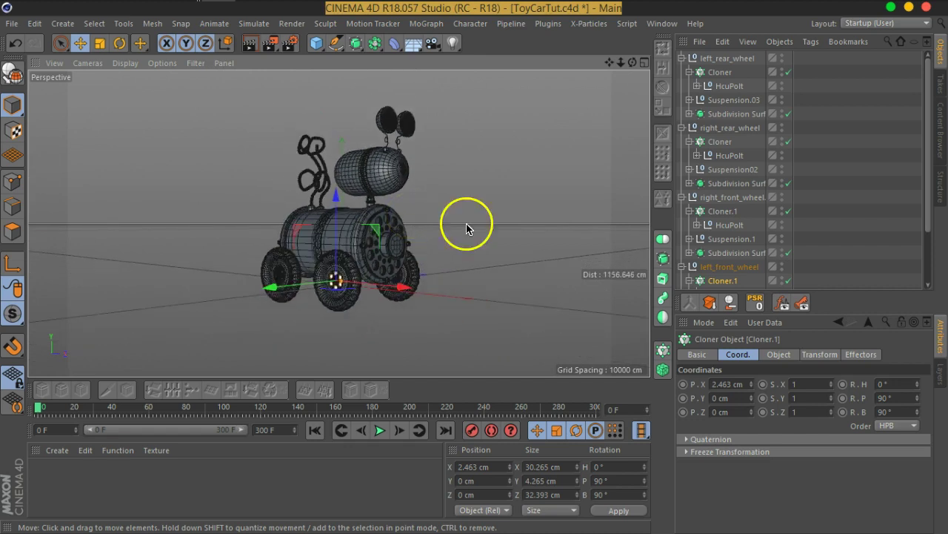
Collapse the left_rear, right_rear, right_front and left_front wheel groups, then view the car.
left_click(682, 58)
left_click(682, 72)
left_click(682, 86)
left_click(682, 100)
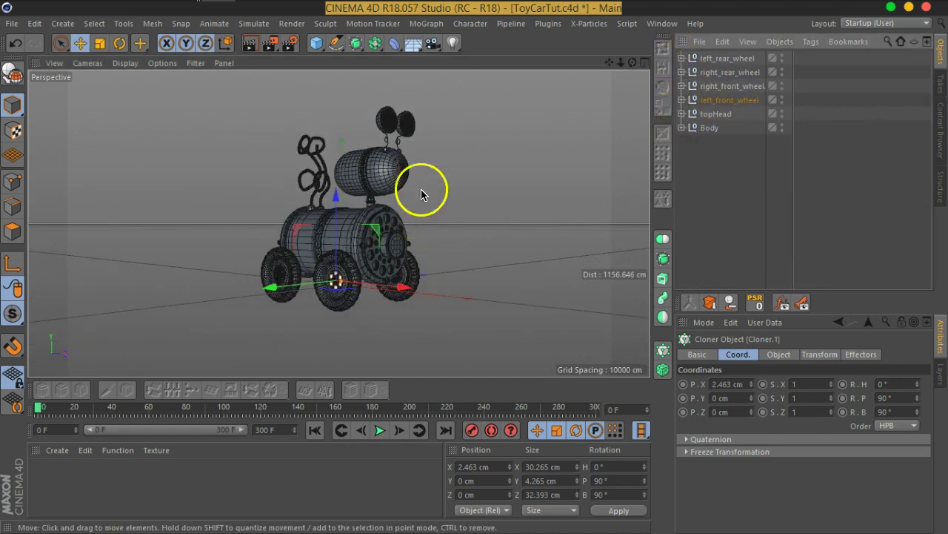
mouse_move(648, 214)
right_mouse_down("alt")
mouse_move(391, 220)
mouse_move(355, 203)
right_mouse_up("alt")
mouse_move(355, 203)
left_mouse_down("alt")
mouse_move(356, 272)
mouse_move(344, 220)
left_mouse_up("alt")
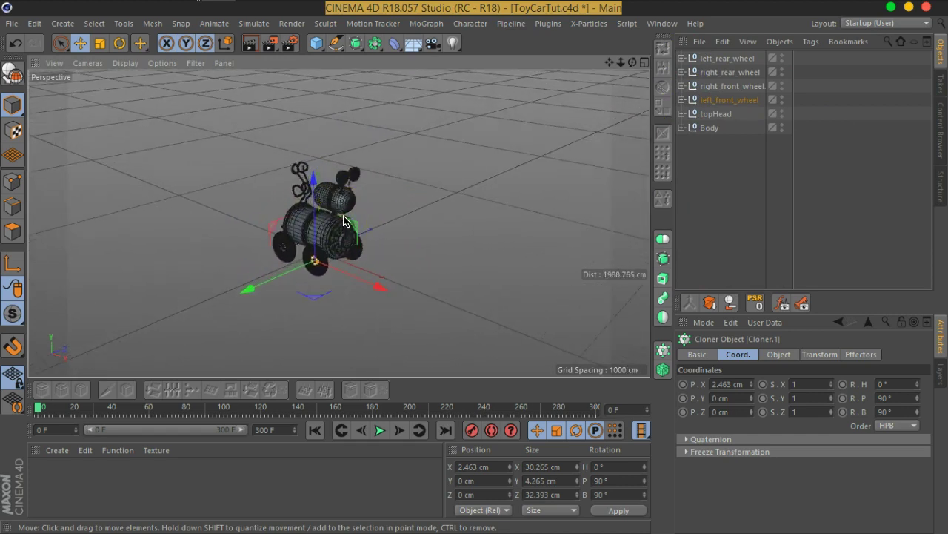
right_click_drag(344, 220, 359, 245, "alt")
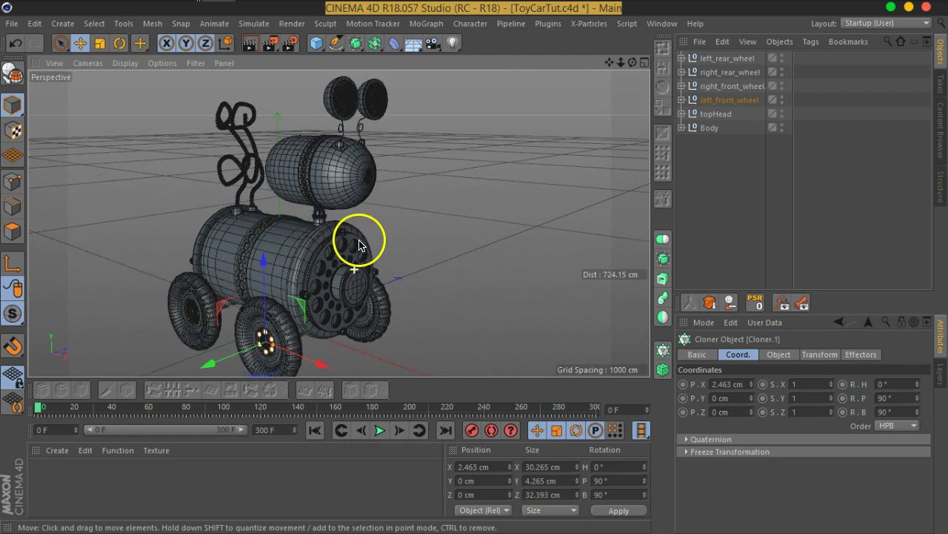
mouse_move(359, 244)
left_mouse_down("alt")
mouse_move(364, 254)
mouse_move(394, 229)
mouse_move(383, 205)
mouse_move(386, 213)
left_mouse_up("alt")
mouse_move(264, 205)
left_mouse_down("alt")
mouse_move(334, 180)
mouse_move(355, 212)
mouse_move(331, 224)
mouse_move(362, 224)
left_mouse_up("alt")
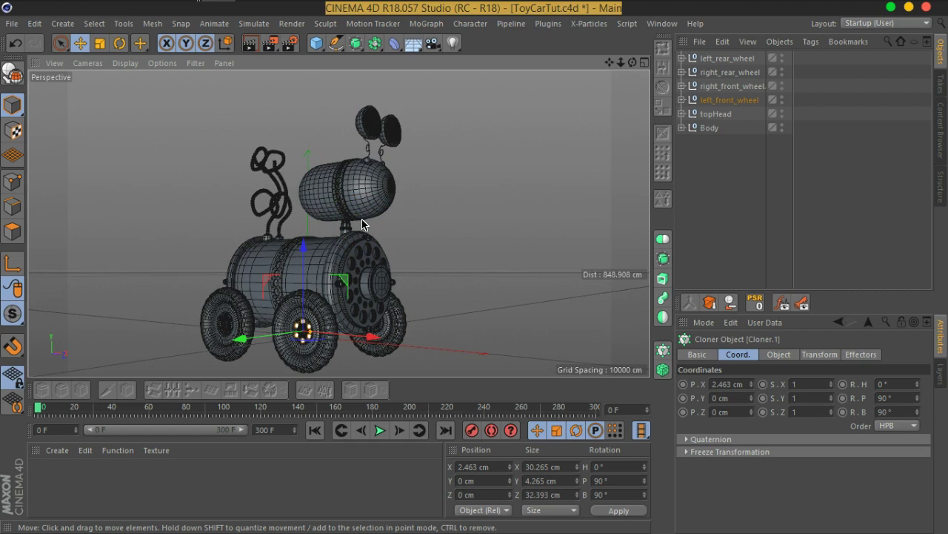
Group all six car parts under a new null named CAR.
left_click_drag(716, 170, 698, 47)
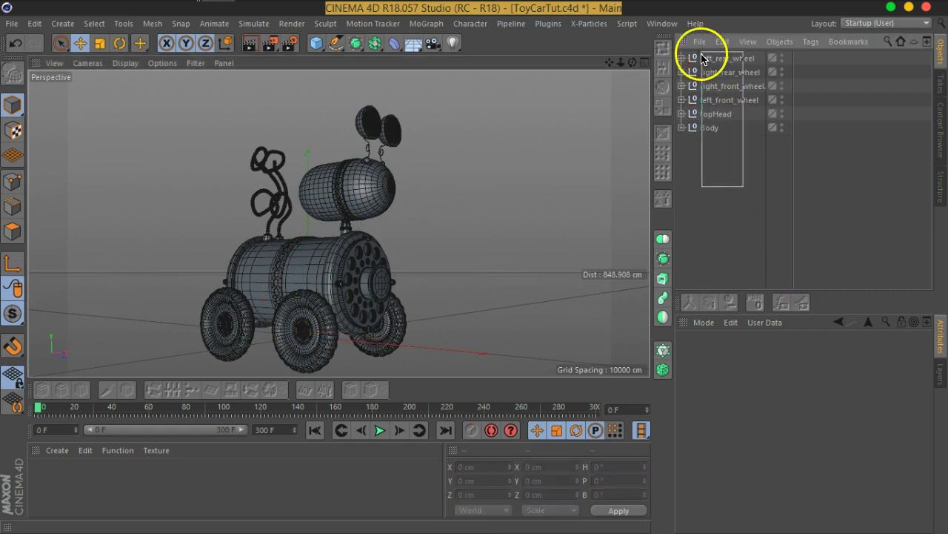
key("alt+g")
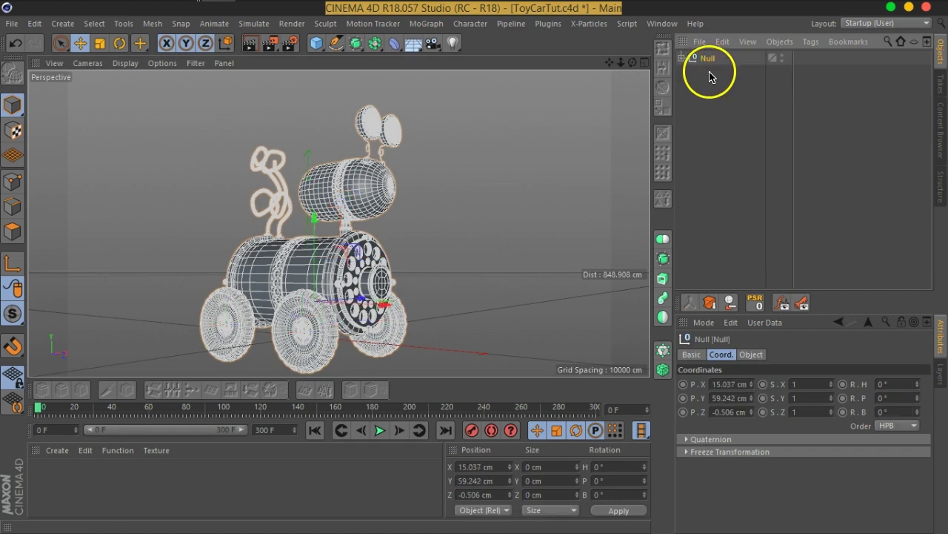
double_click(709, 58)
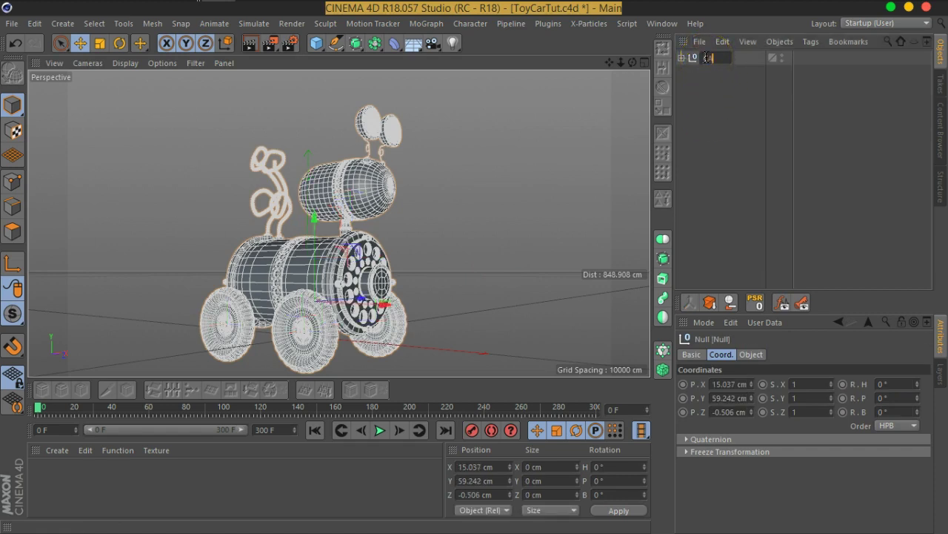
type("AR")
key("Return")
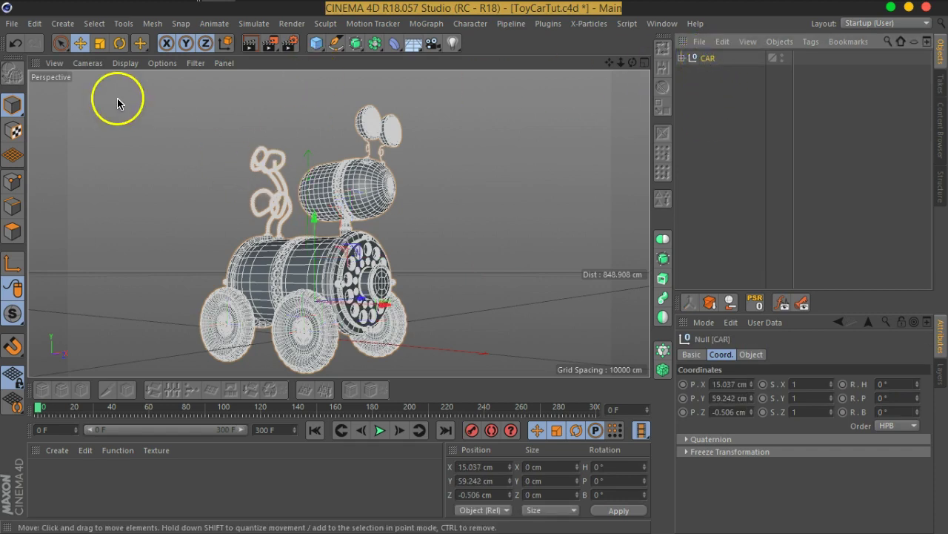
Scale the CAR group up to about 134% and raise it to Y 124 cm.
left_click(99, 42)
left_click_drag(402, 212, 443, 304, "alt")
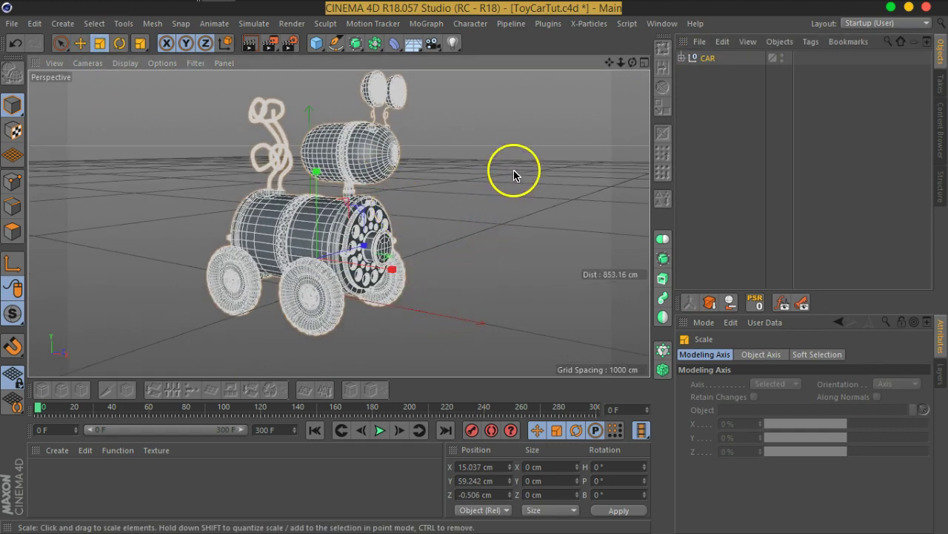
left_click_drag(516, 176, 517, 175)
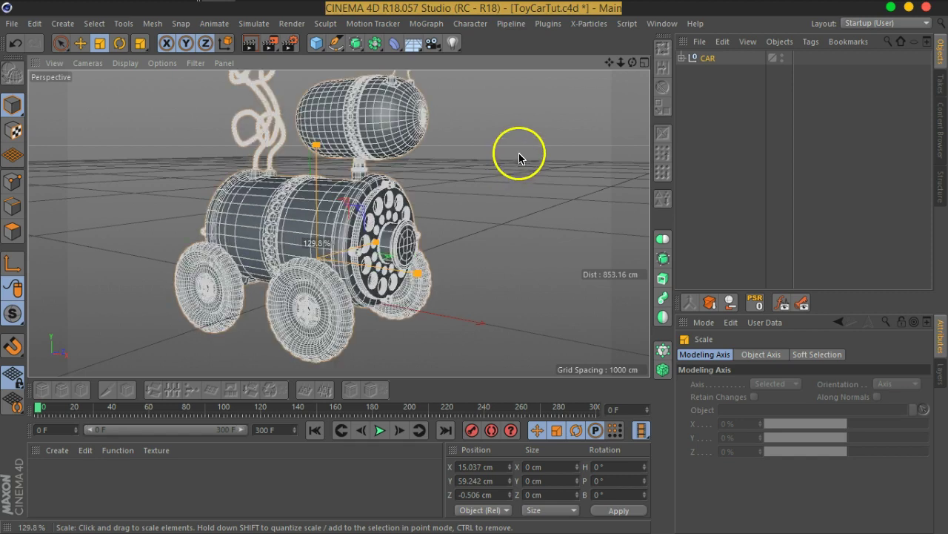
left_click_drag(521, 154, 521, 154)
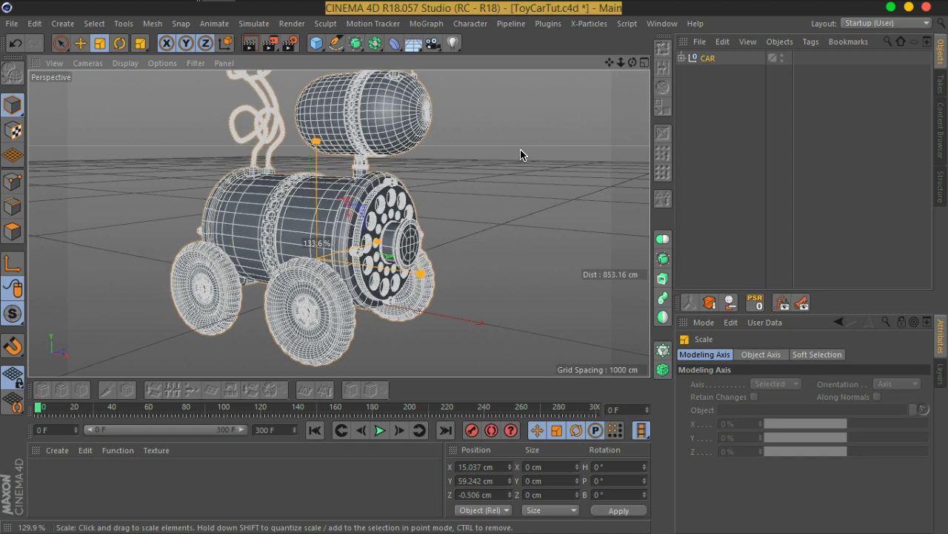
left_click(80, 43)
mouse_move(316, 191)
left_mouse_down()
mouse_move(313, 159)
mouse_move(339, 211)
mouse_move(374, 215)
mouse_move(364, 229)
mouse_move(451, 161)
mouse_move(444, 233)
mouse_move(195, 222)
mouse_move(417, 220)
mouse_move(534, 189)
left_mouse_up()
middle_click(445, 234)
middle_click(169, 116)
scroll(413, 237, "down", 3)
left_click(714, 126)
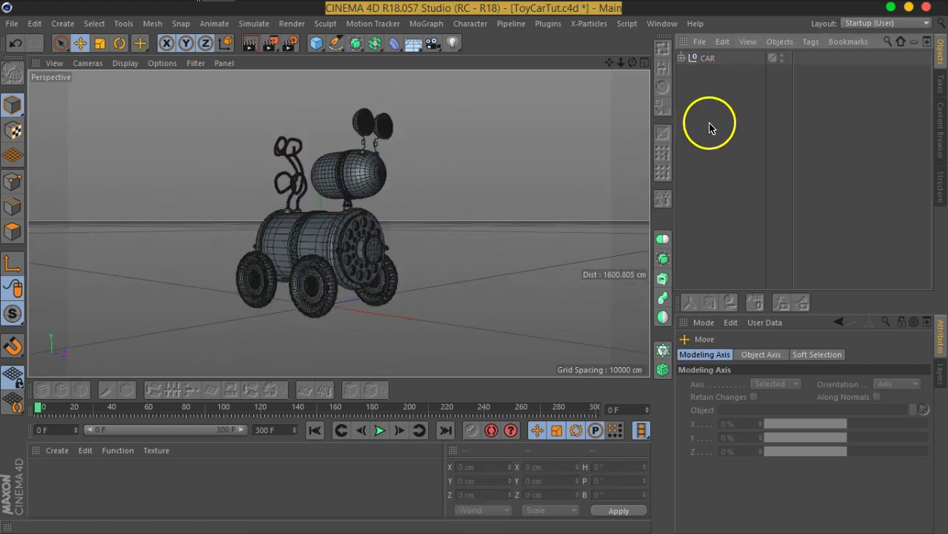
mouse_move(457, 205)
left_mouse_down("alt")
mouse_move(312, 221)
mouse_move(496, 254)
mouse_move(258, 244)
mouse_move(269, 218)
mouse_move(263, 203)
mouse_move(261, 215)
left_mouse_up("alt")
right_click_drag(297, 190, 303, 197, "alt")
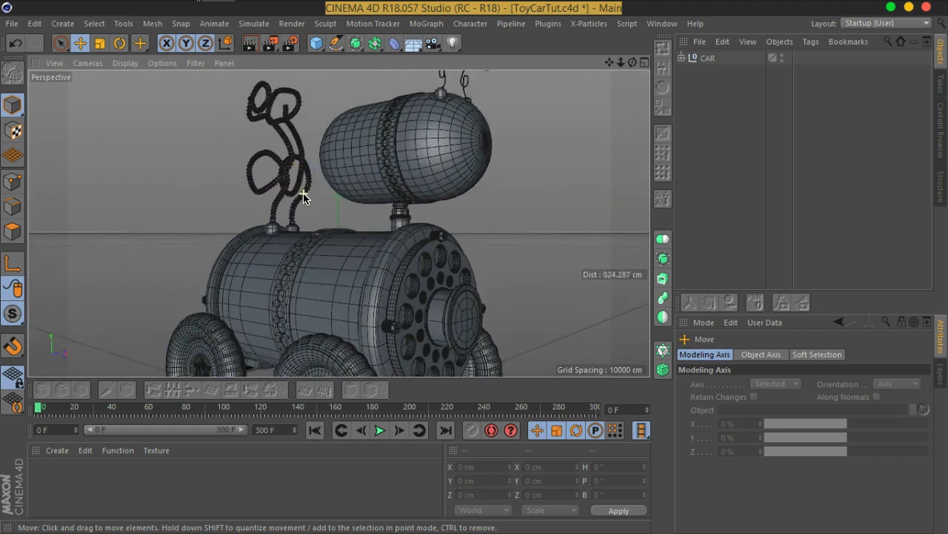
left_click(127, 64)
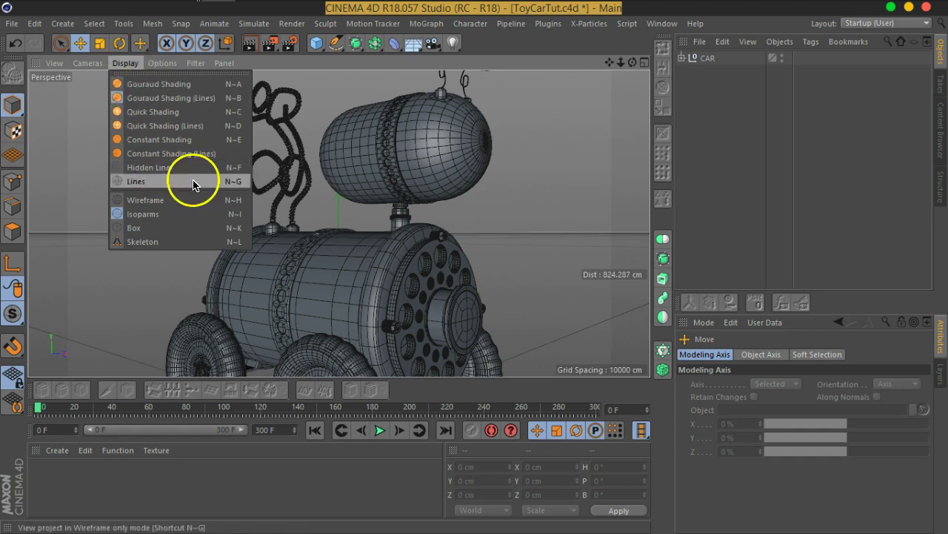
left_click(746, 144)
left_click_drag(466, 251, 366, 221, "alt")
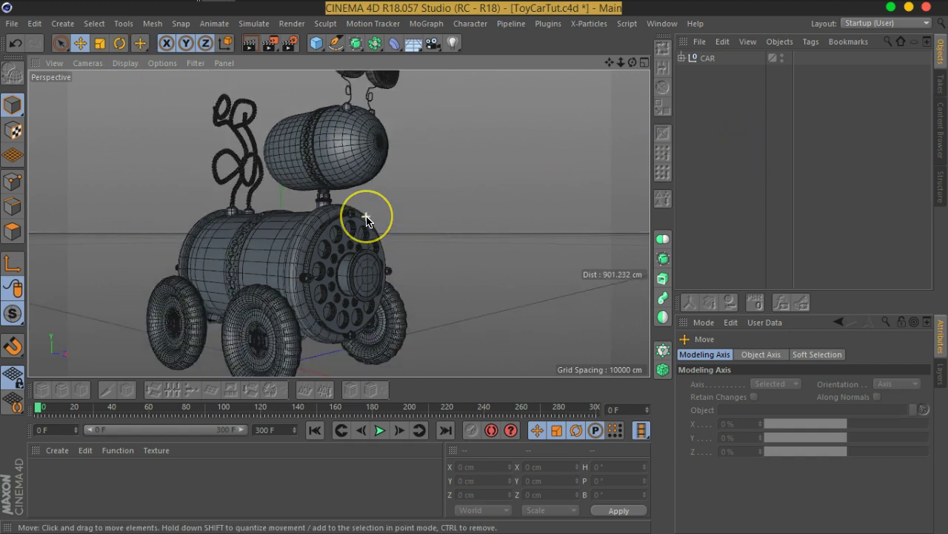